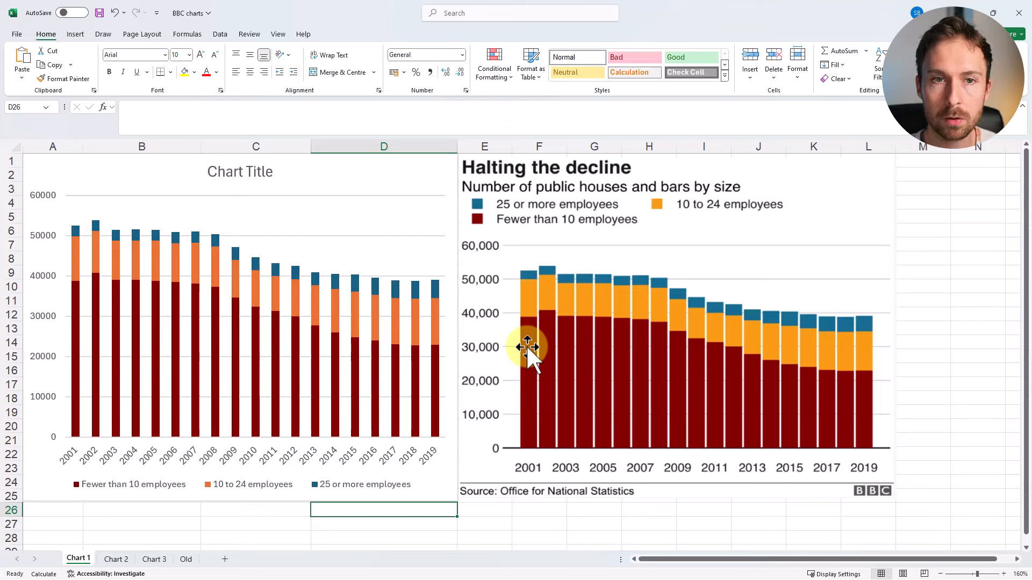
- Recolour the 10 to 24 employees series amber-orange and the 25 or more employees series blue, matching the reference chart picture
left_click(417, 318)
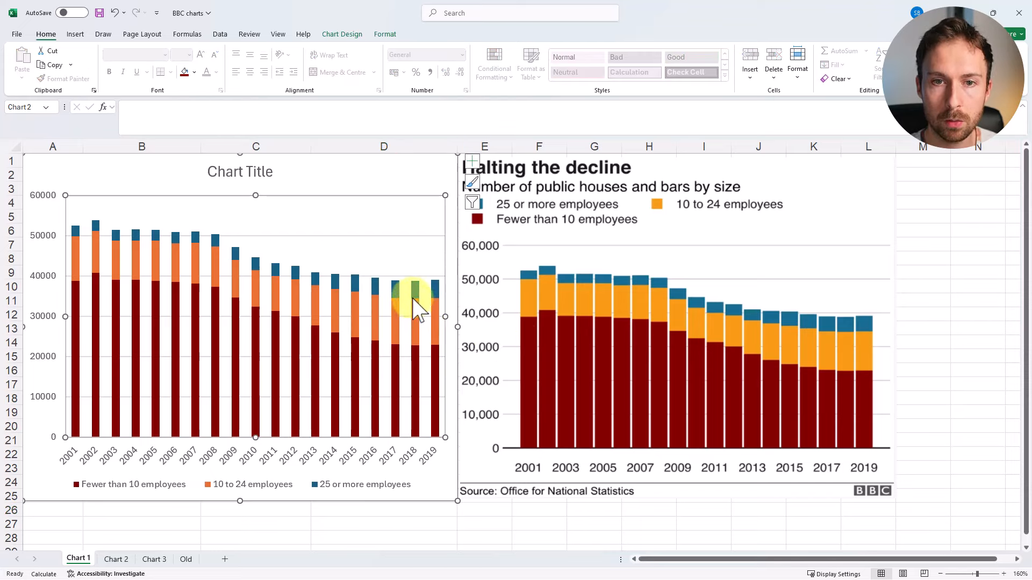
left_click(414, 290)
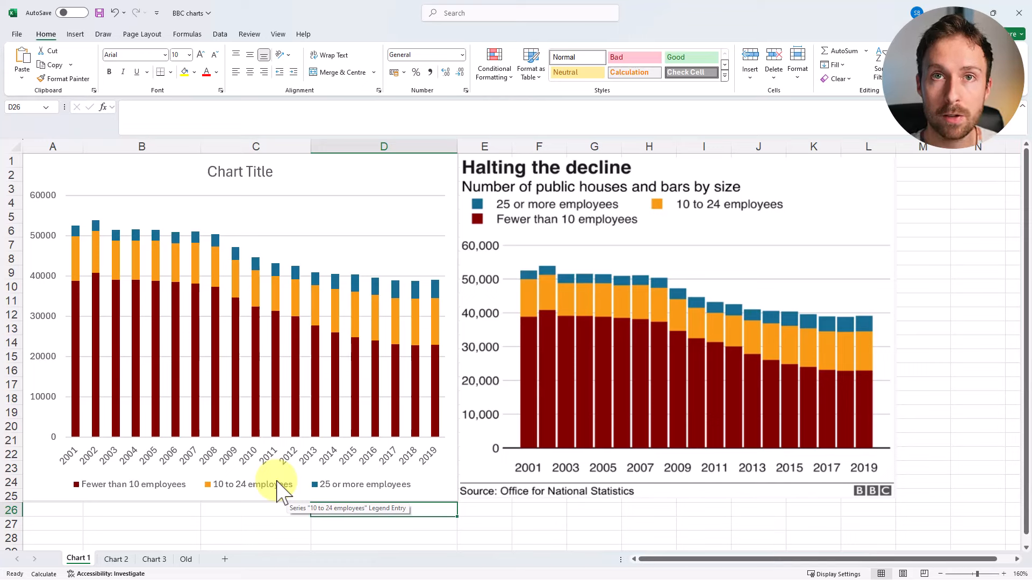
left_click(304, 515)
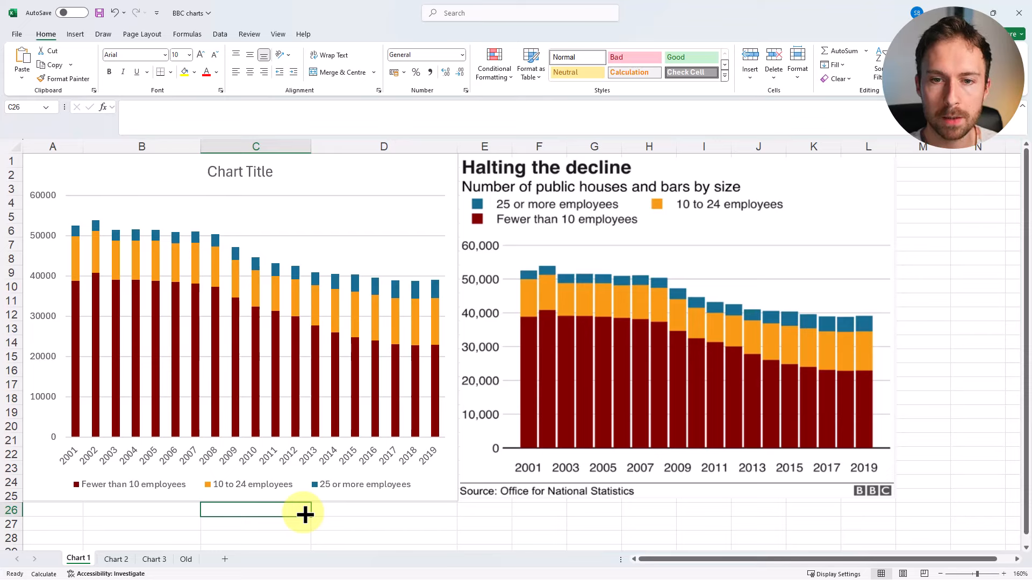
left_click(489, 443)
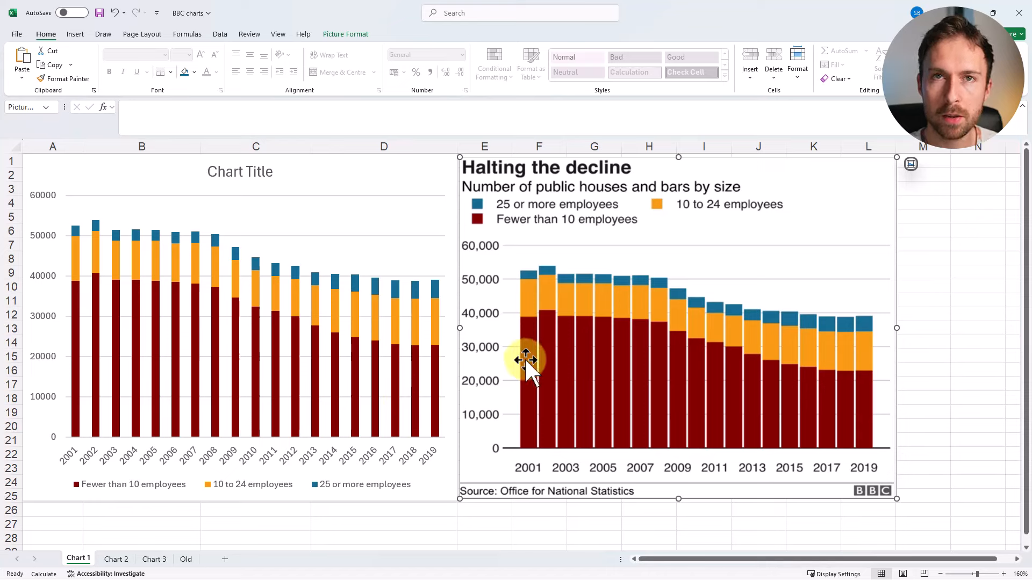
- Reduce the gap width of the stacked columns to 12%
left_click(359, 358)
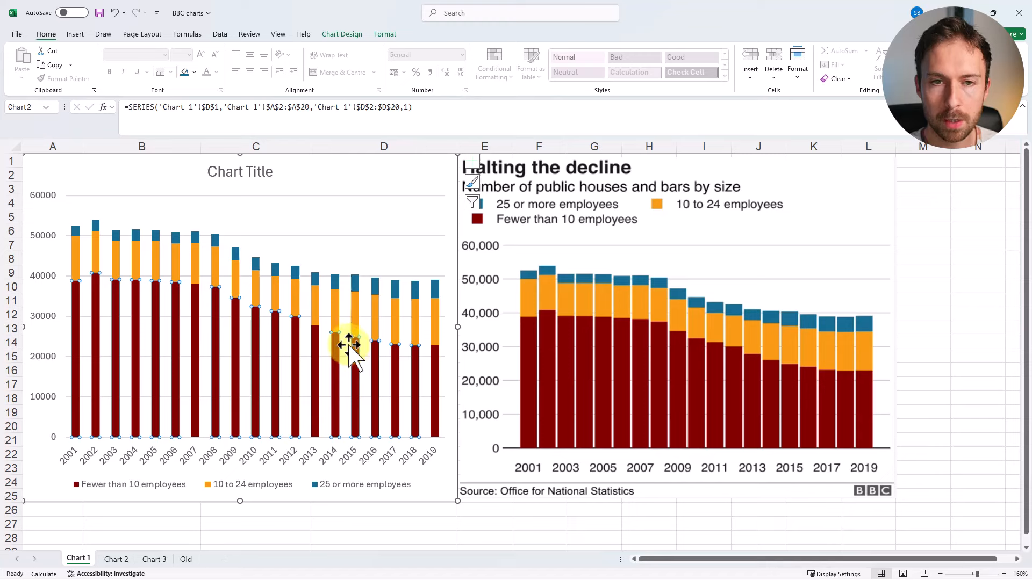
right_click(344, 357)
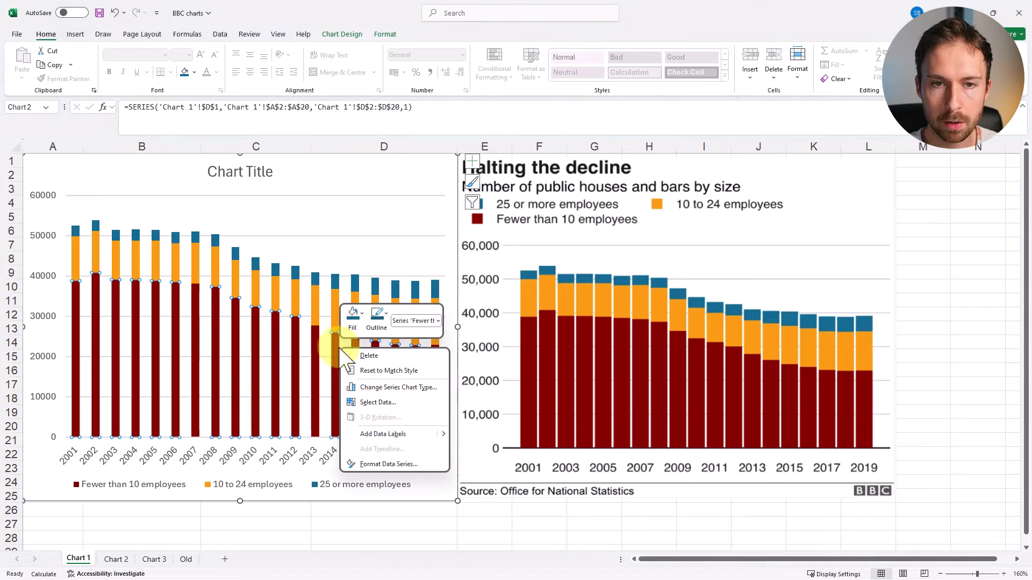
left_click(374, 464)
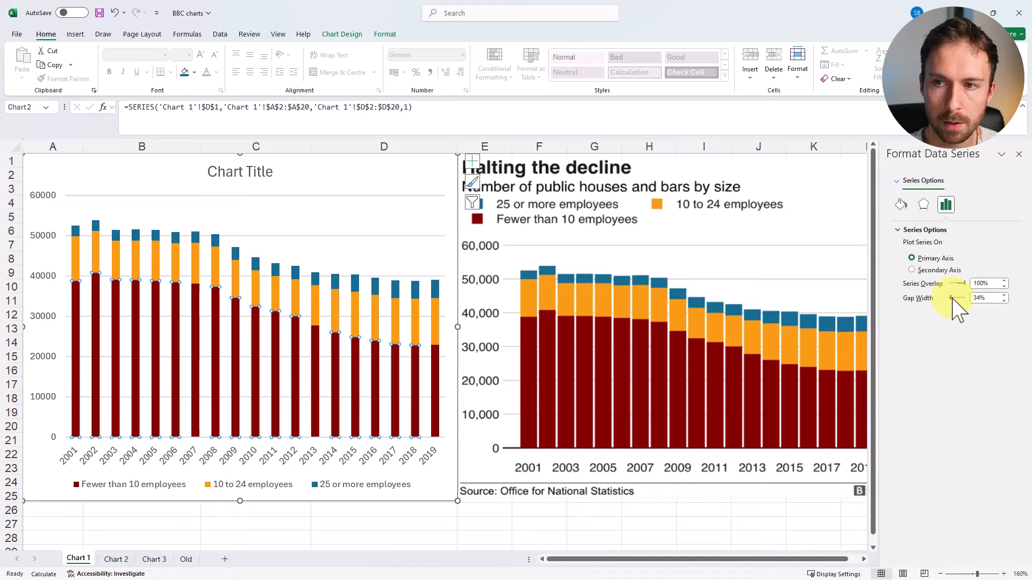
left_click(1003, 301)
left_click(1003, 300)
left_click(1003, 301)
left_click(1004, 300)
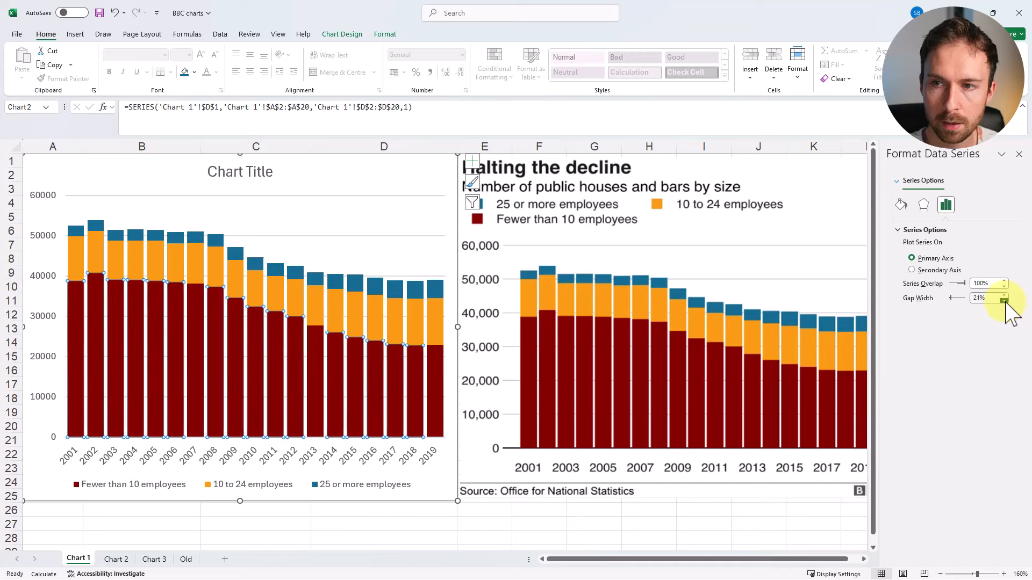
left_click(1004, 300)
left_click(1003, 300)
left_click(1003, 301)
left_click(1004, 300)
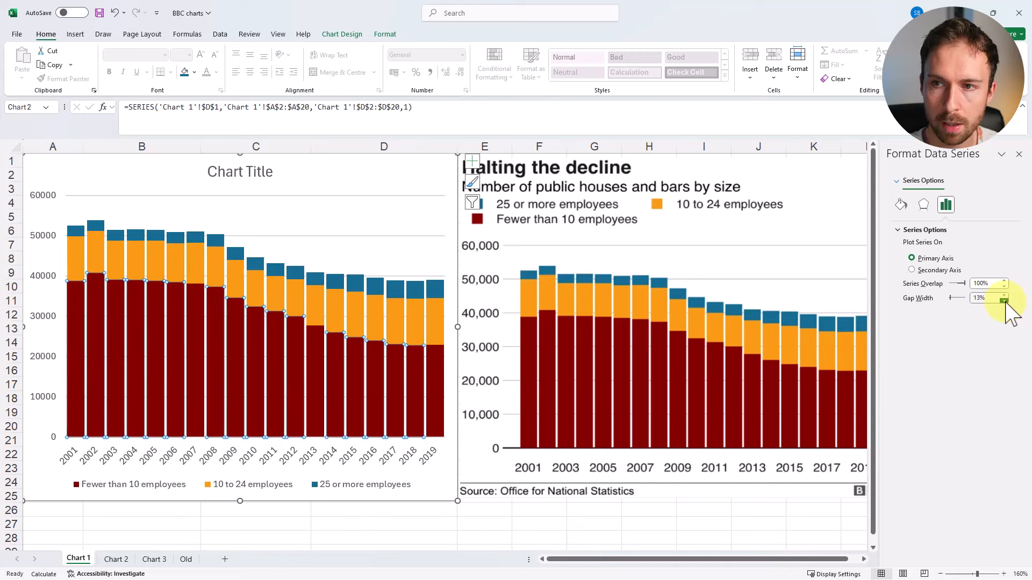
left_click(1004, 300)
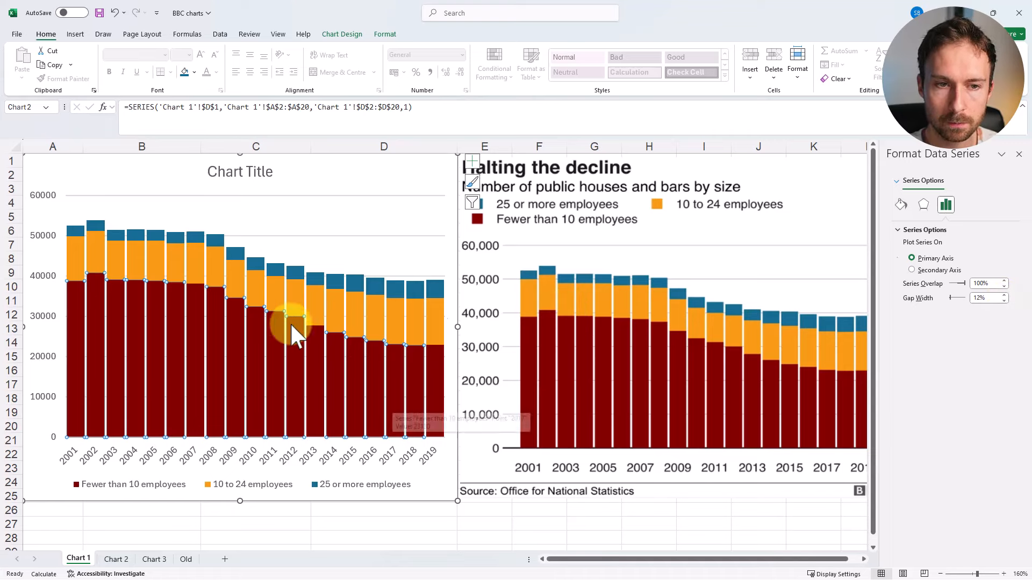
- Format the vertical axis values as Number with 0 decimal places and a thousands separator
left_click(223, 306)
left_click(39, 204)
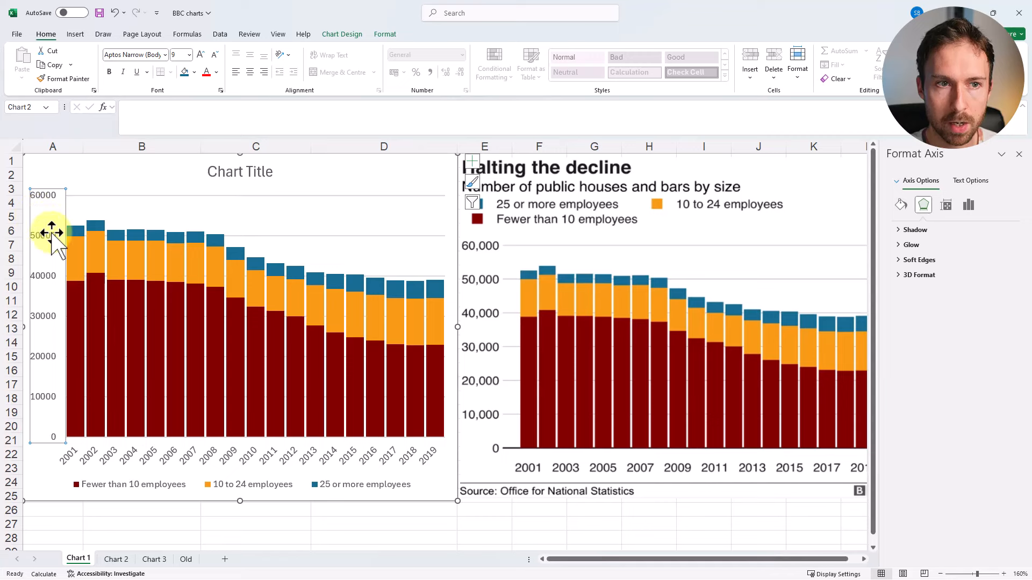
left_click(968, 207)
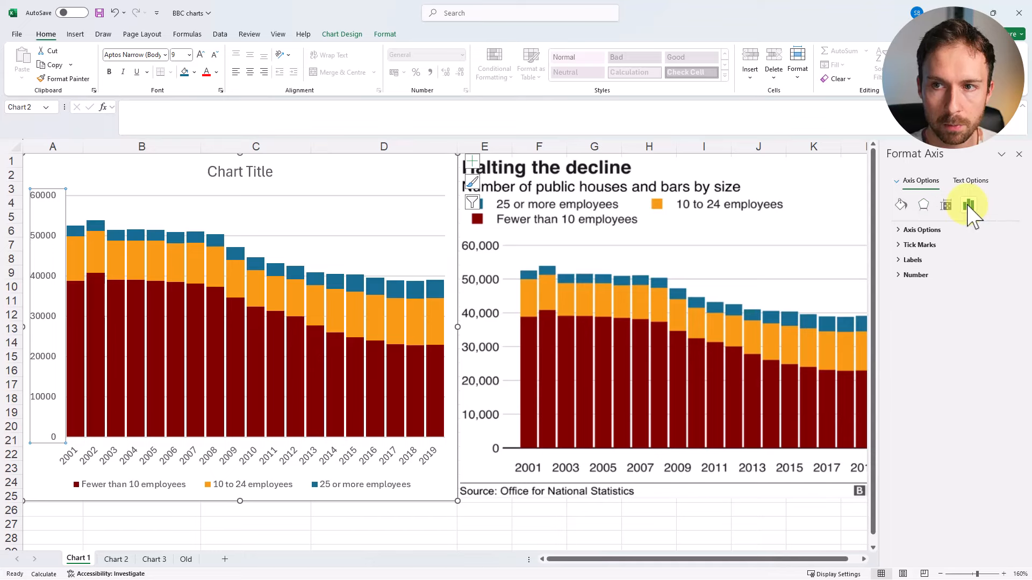
left_click(897, 276)
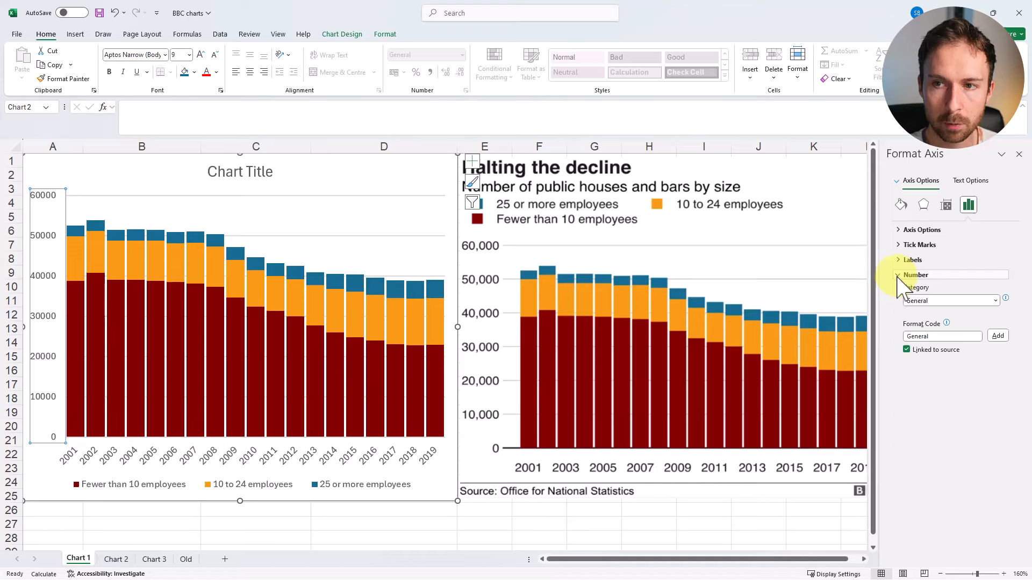
left_click(996, 301)
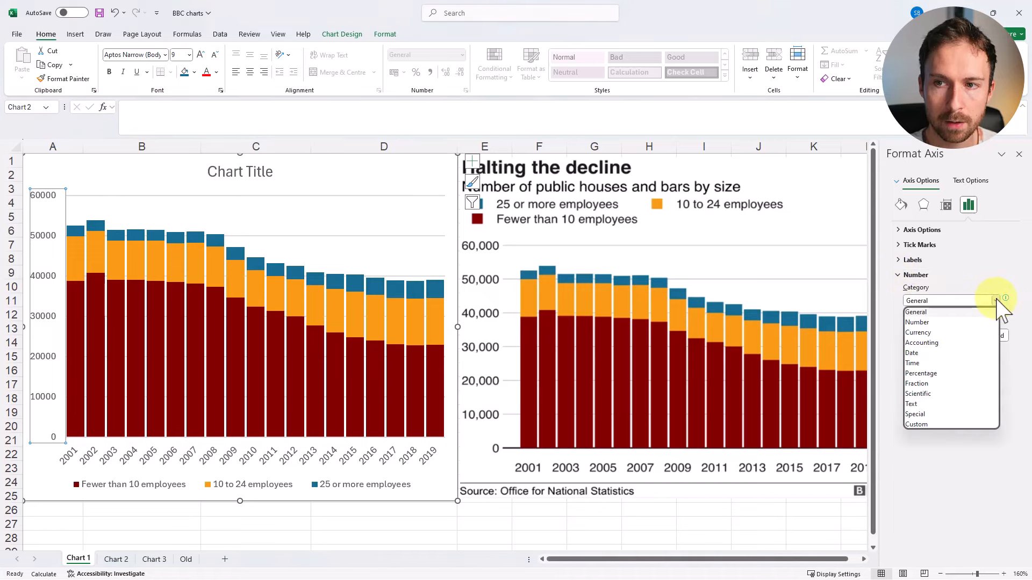
left_click(917, 323)
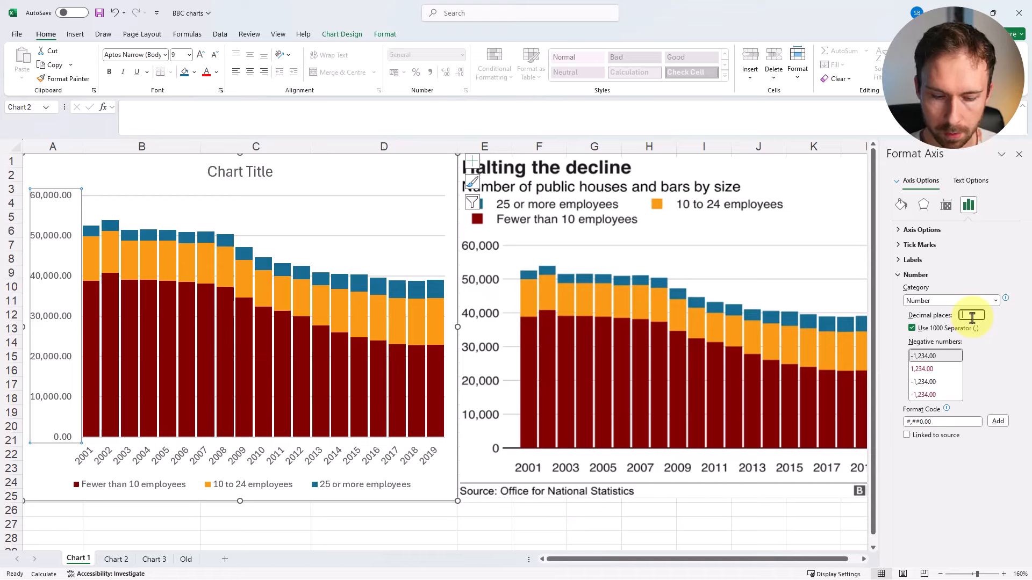
key("Return")
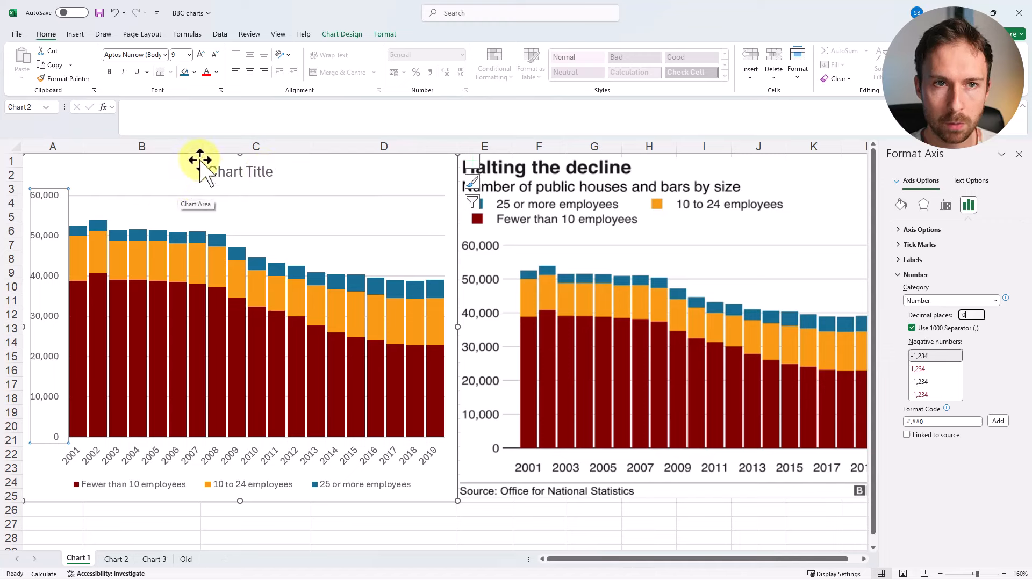
- Enlarge the vertical axis labels to 11 pt and colour them black
left_click(202, 55)
left_click(202, 56)
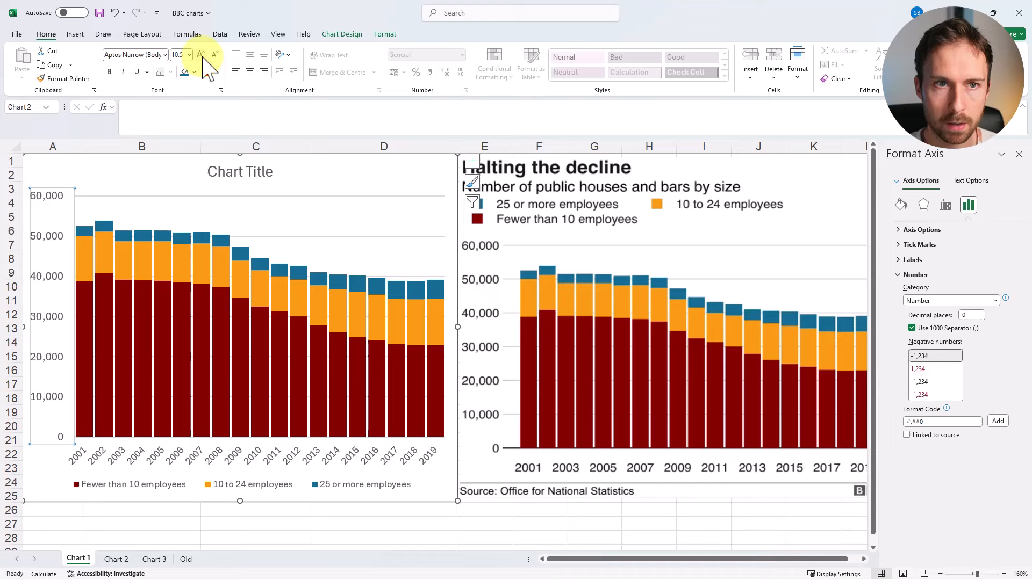
left_click(202, 55)
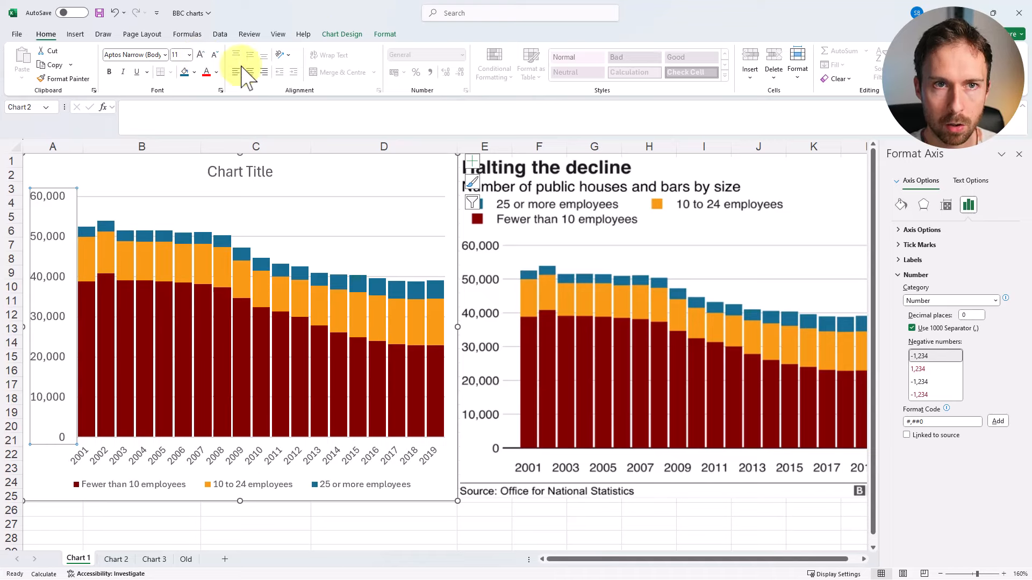
left_click(217, 76)
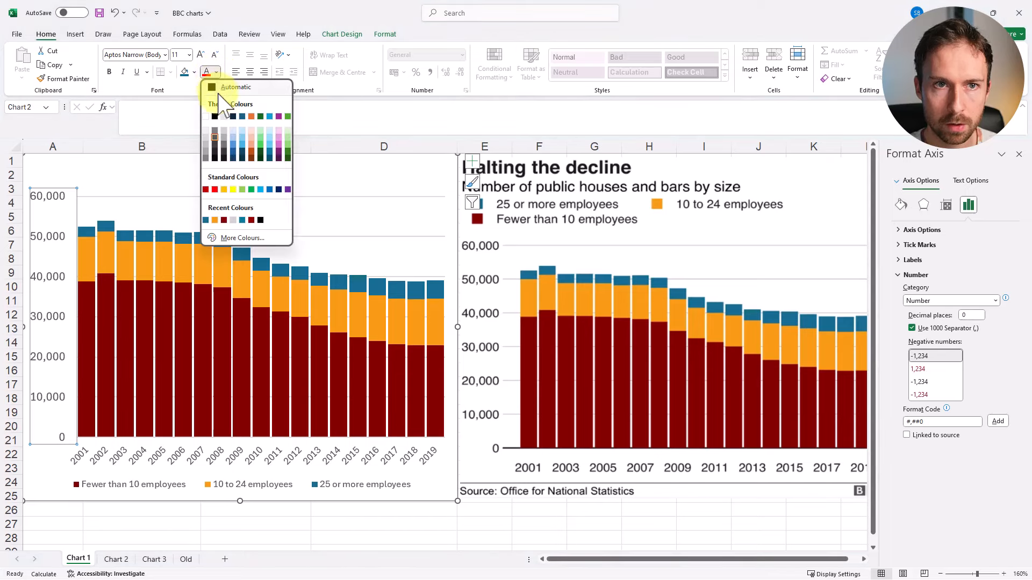
left_click(214, 100)
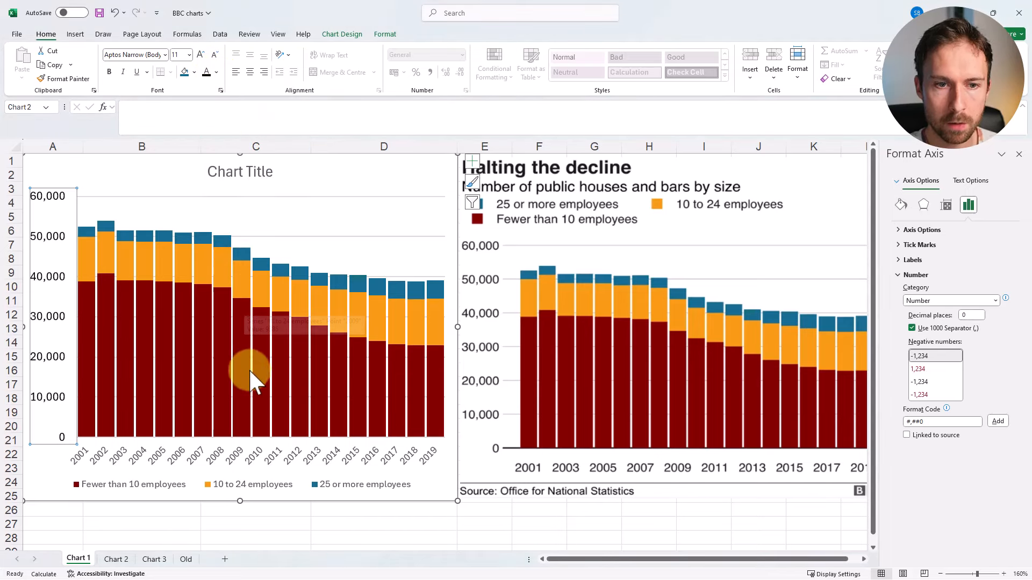
- Set the year axis label interval to 2 and format its labels as 11 pt black text
left_click(180, 454)
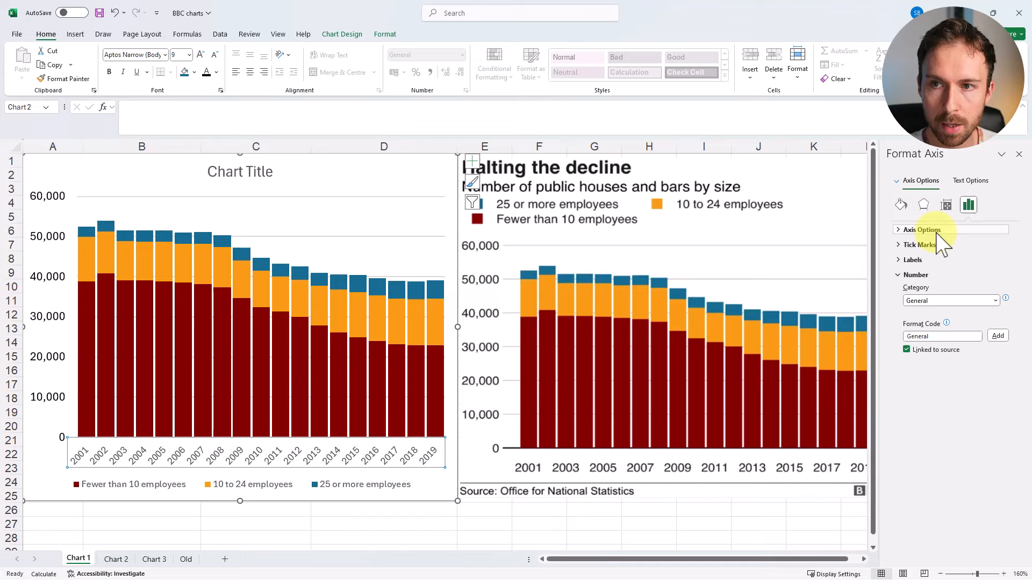
left_click(914, 260)
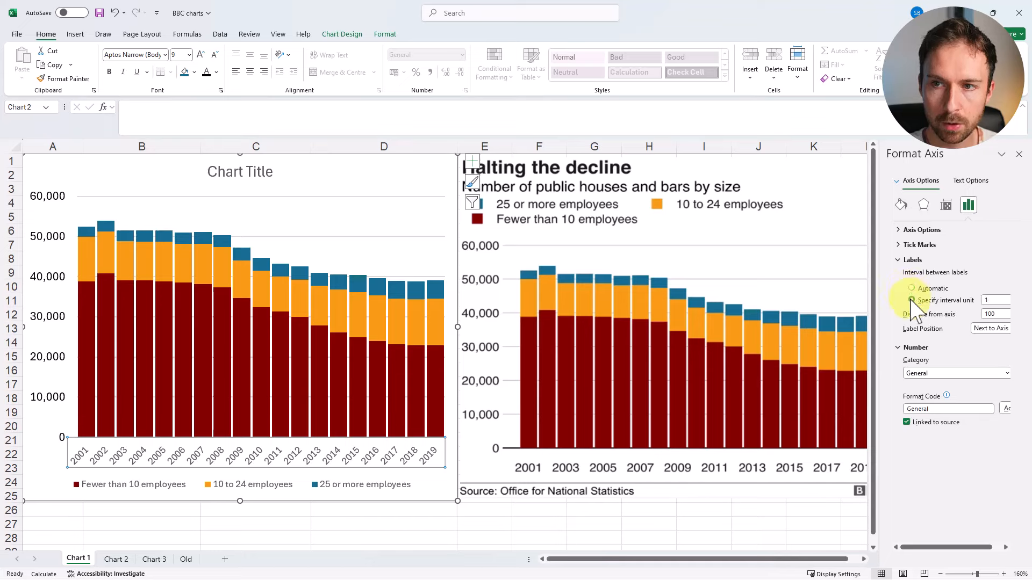
left_click(992, 300)
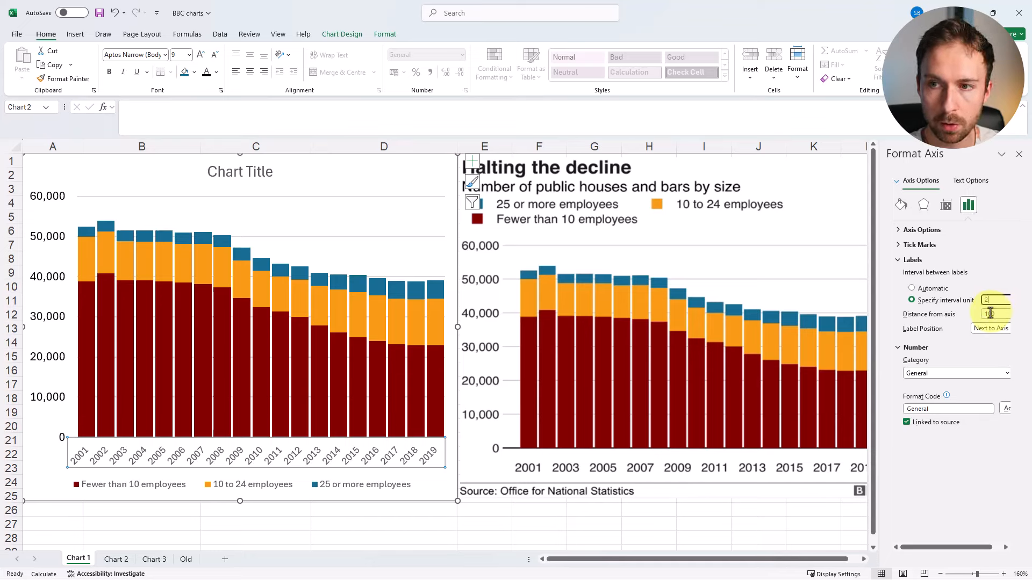
left_click(991, 314)
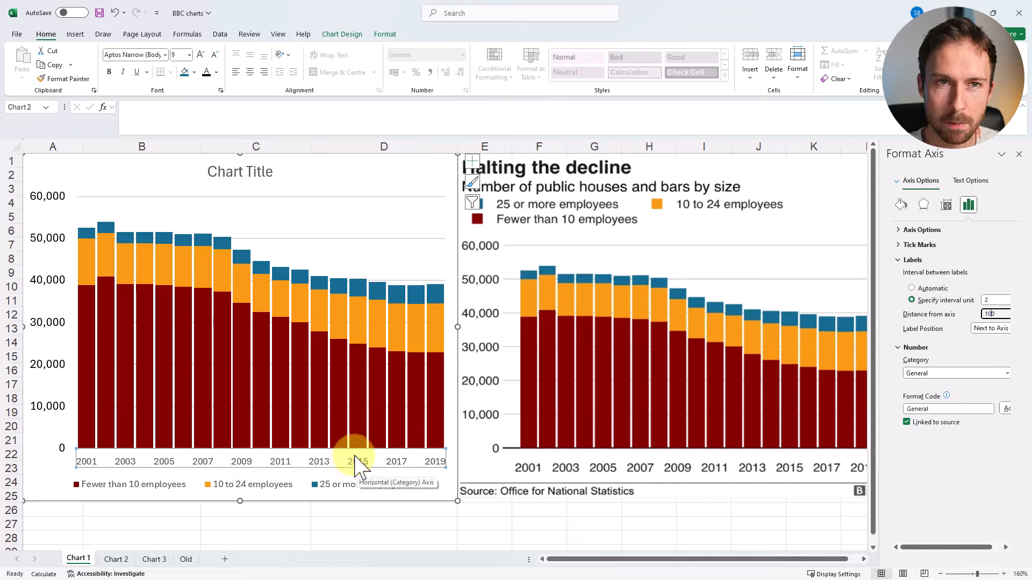
left_click(199, 54)
left_click(200, 55)
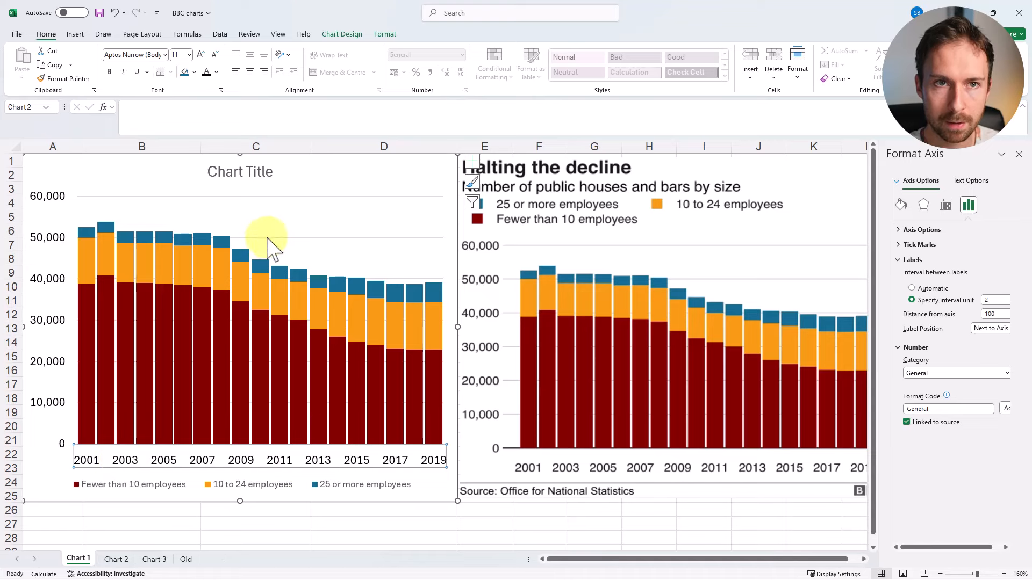
- Apply a black outline to the horizontal axis line
left_click(382, 34)
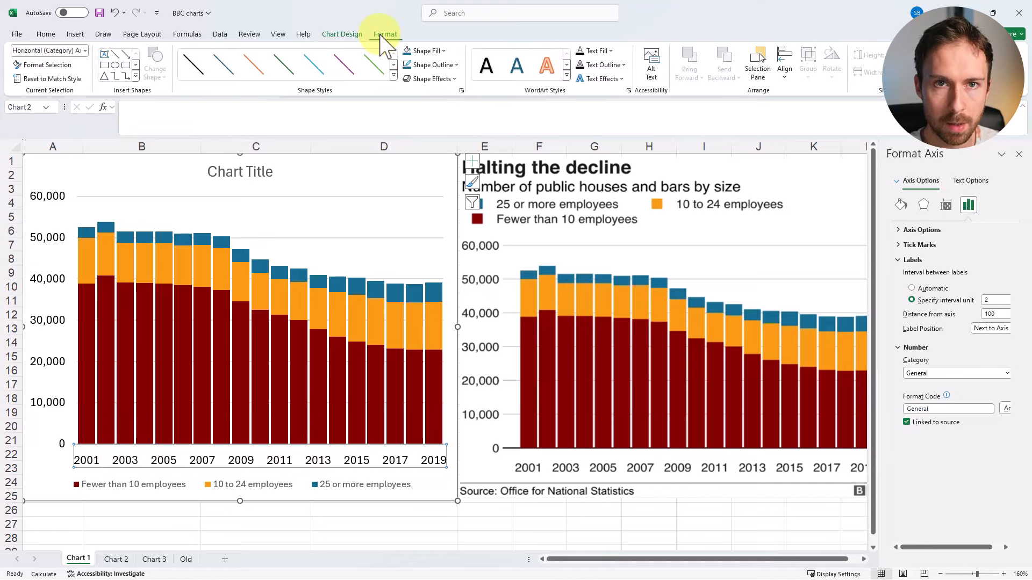
left_click(441, 67)
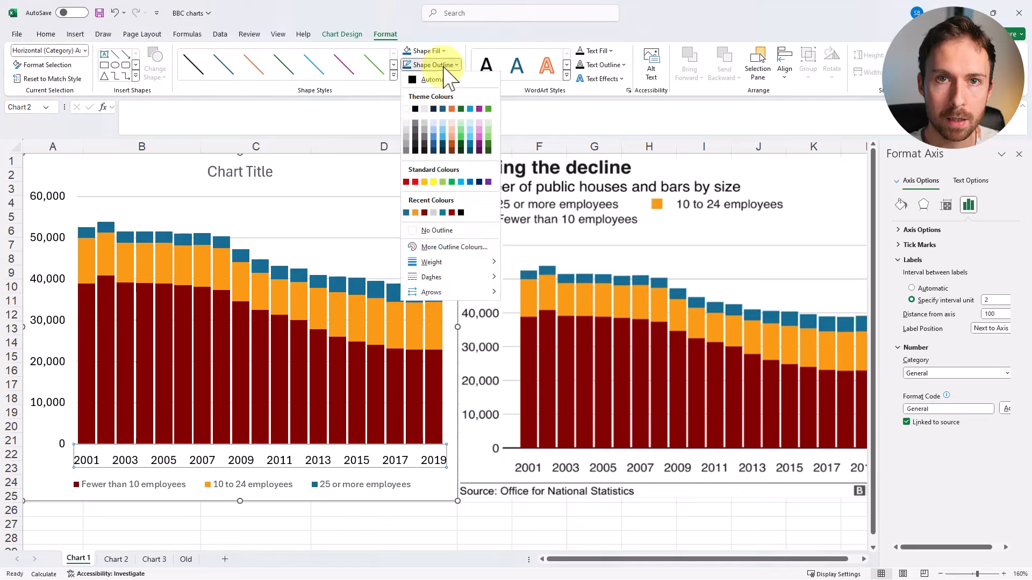
left_click(415, 109)
left_click(41, 472)
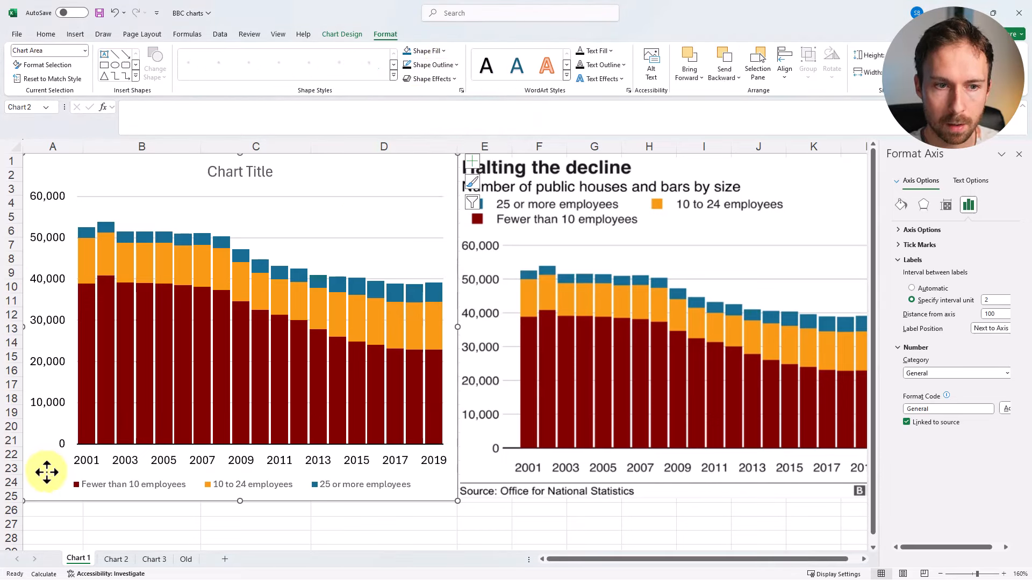
- Thicken the horizontal axis line to a weight of 1½ pt
left_click(88, 460)
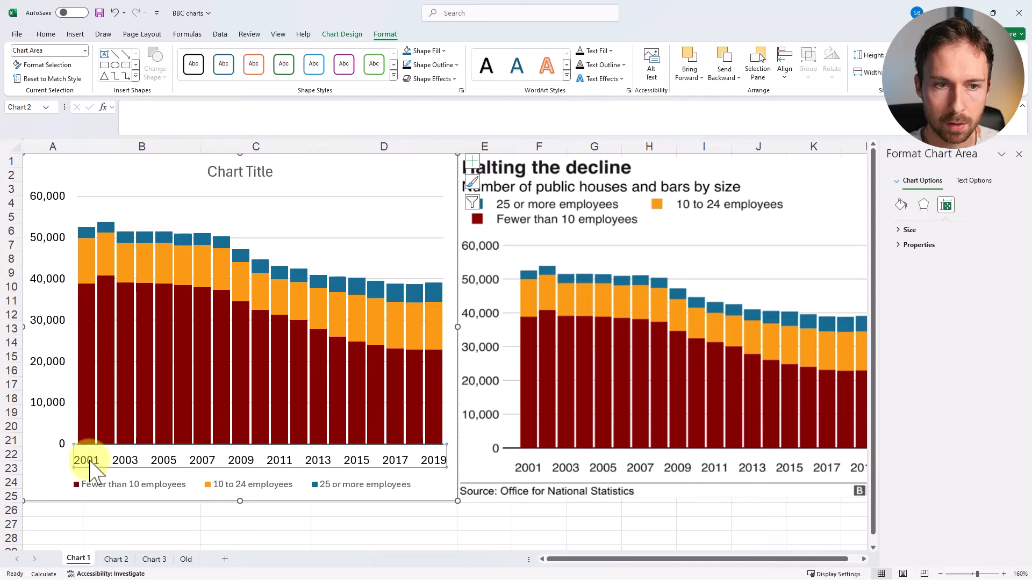
left_click(430, 65)
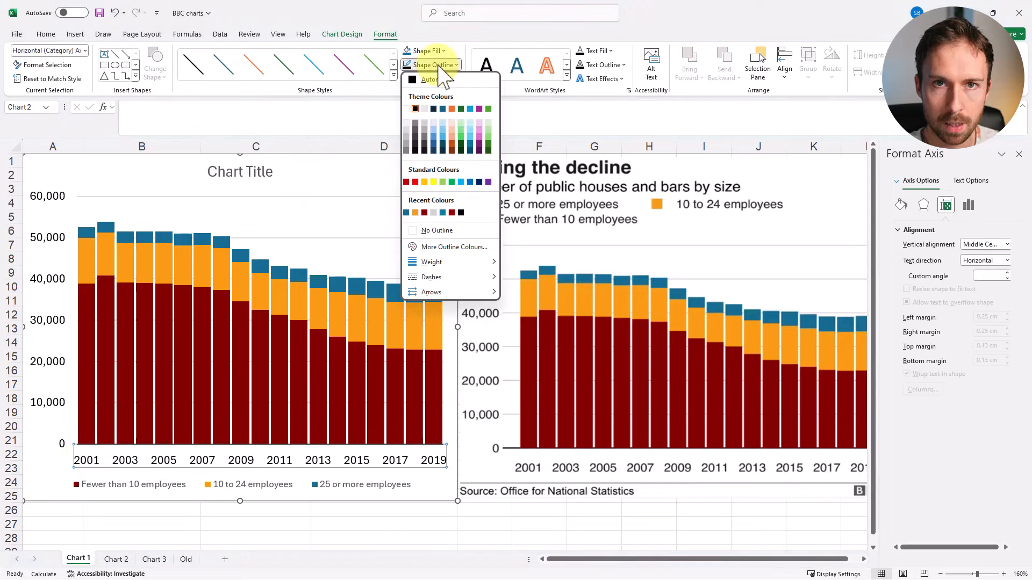
mouse_move(468, 264)
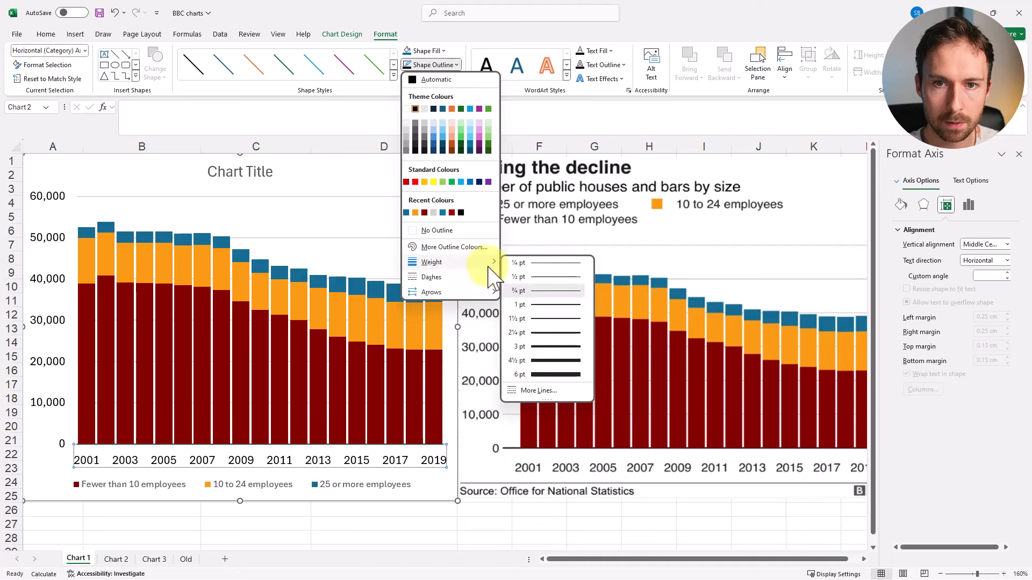
left_click(517, 318)
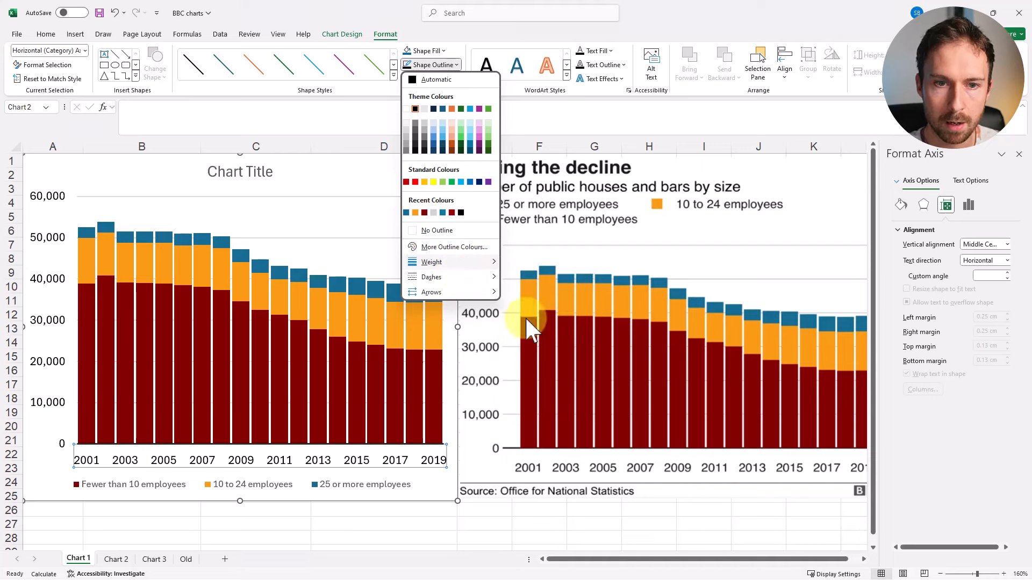
left_click(57, 460)
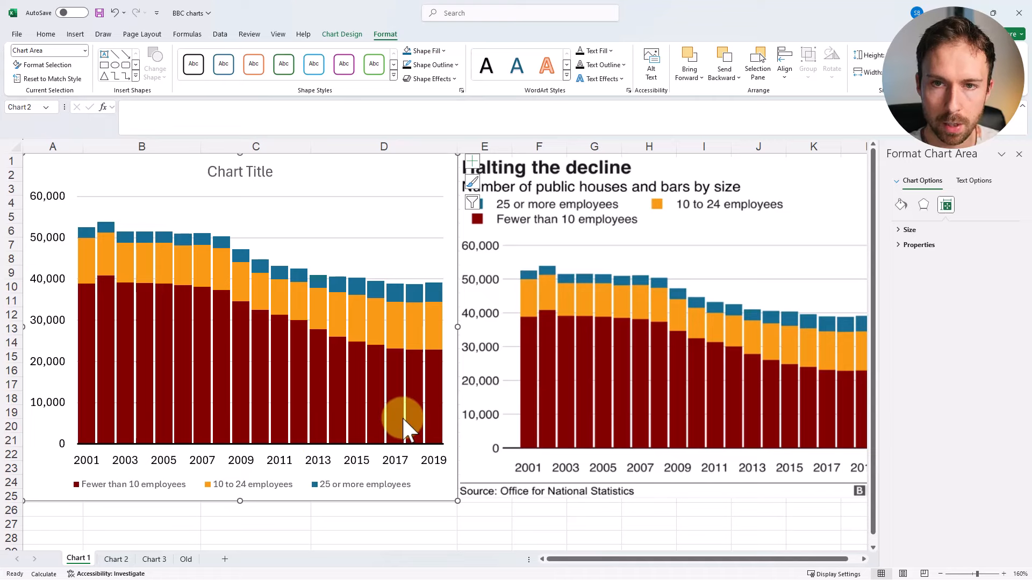
left_click(288, 510)
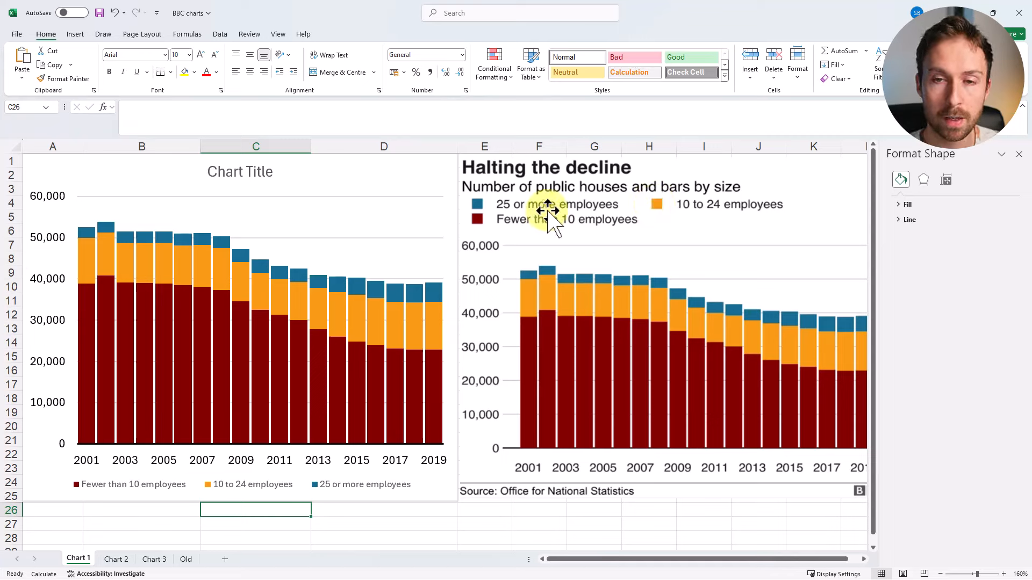
- Position the legend at the top of the chart and resize its box so the entries wrap onto two rows
left_click(240, 487)
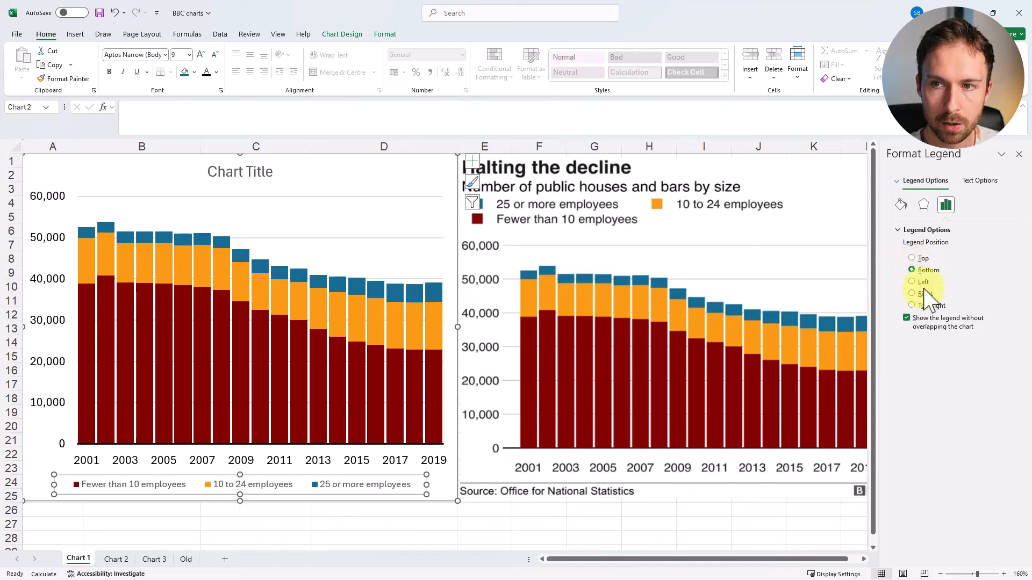
left_click(922, 259)
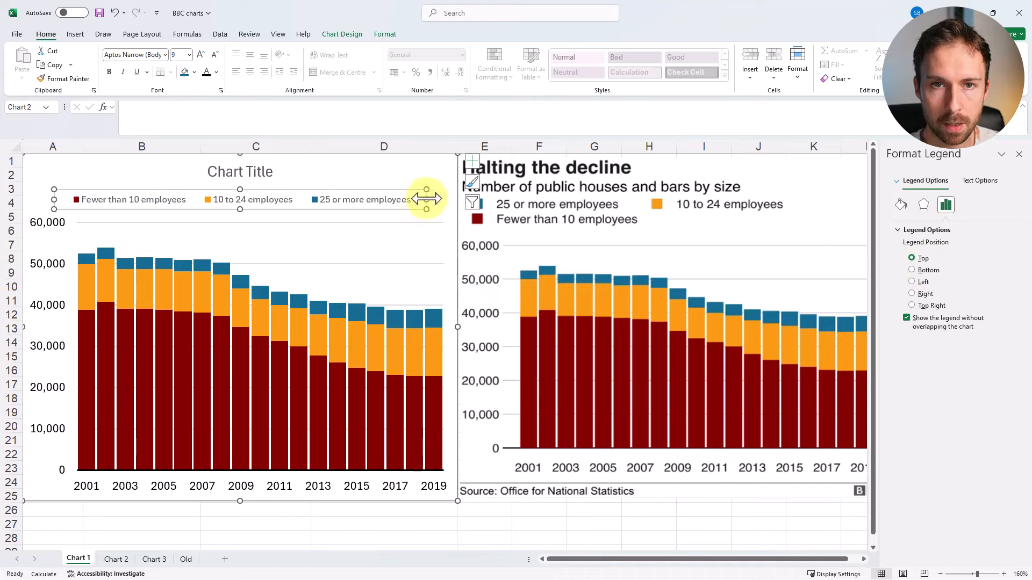
left_click_drag(426, 199, 321, 200)
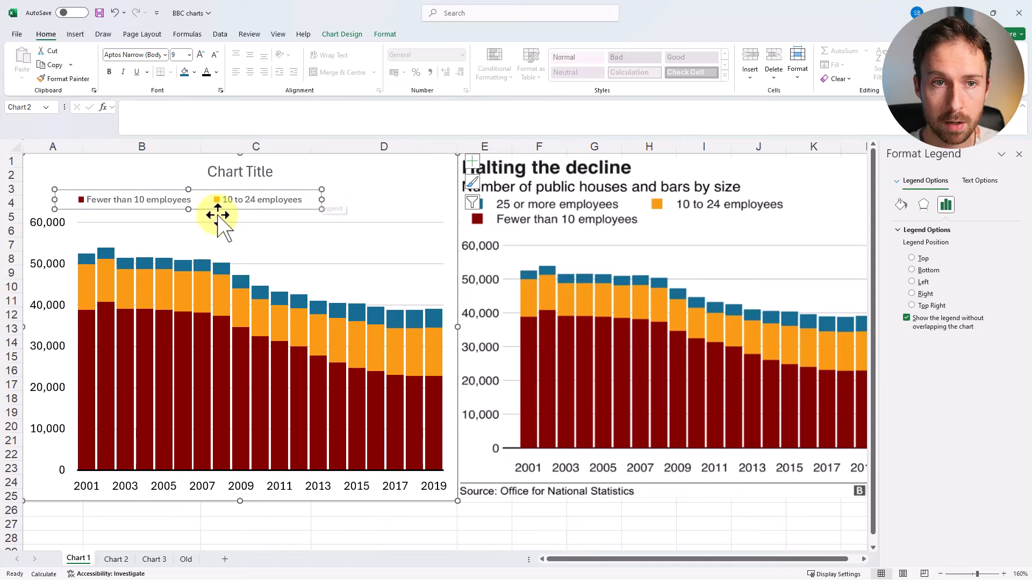
left_click_drag(188, 209, 188, 219)
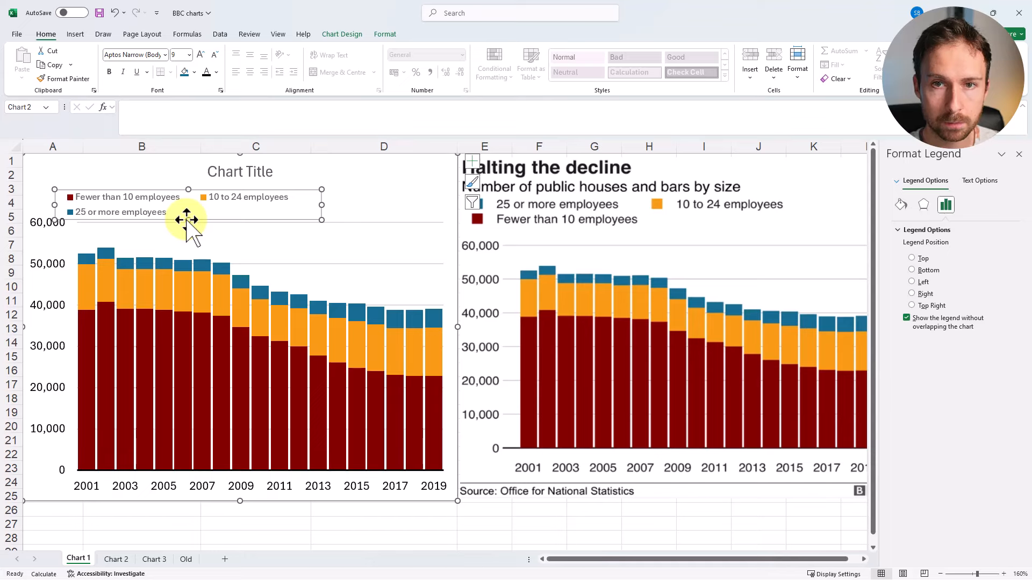
- Move the legend to the chart's left edge above the plot and format its text as 10 pt black
left_click(215, 179)
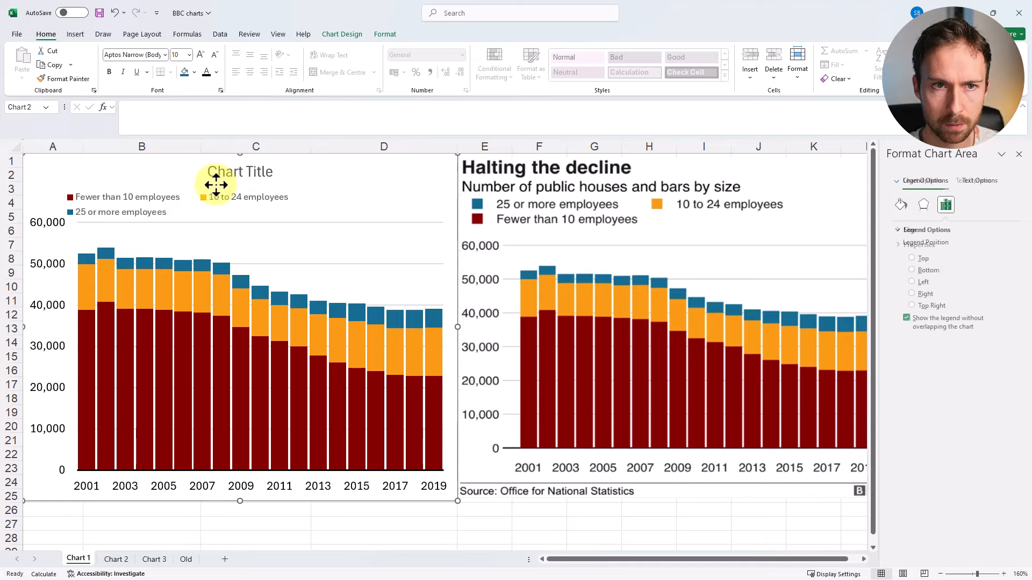
left_click(219, 203)
left_click_drag(214, 190, 178, 183)
left_click(183, 181)
left_click(179, 189)
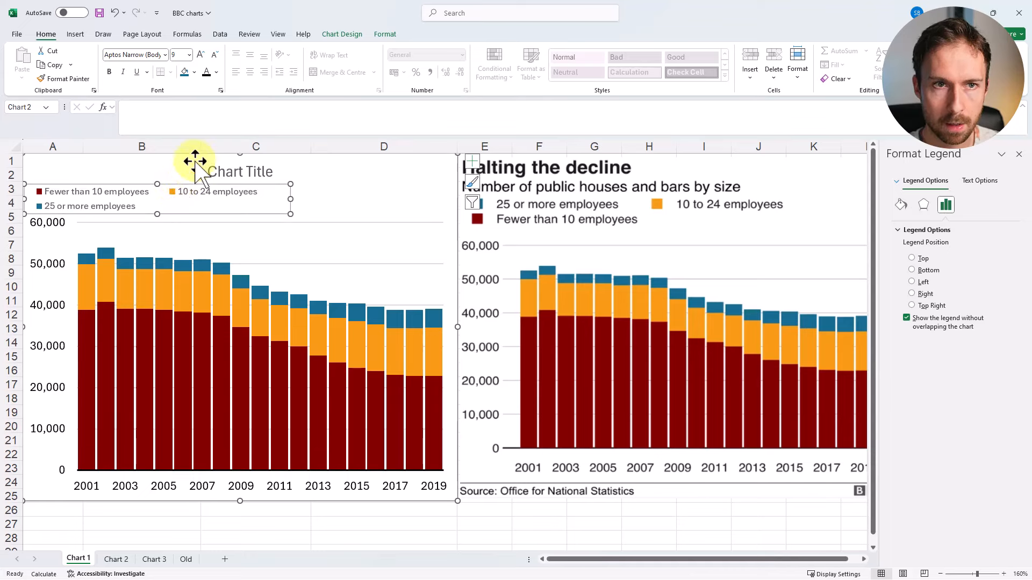
left_click(200, 55)
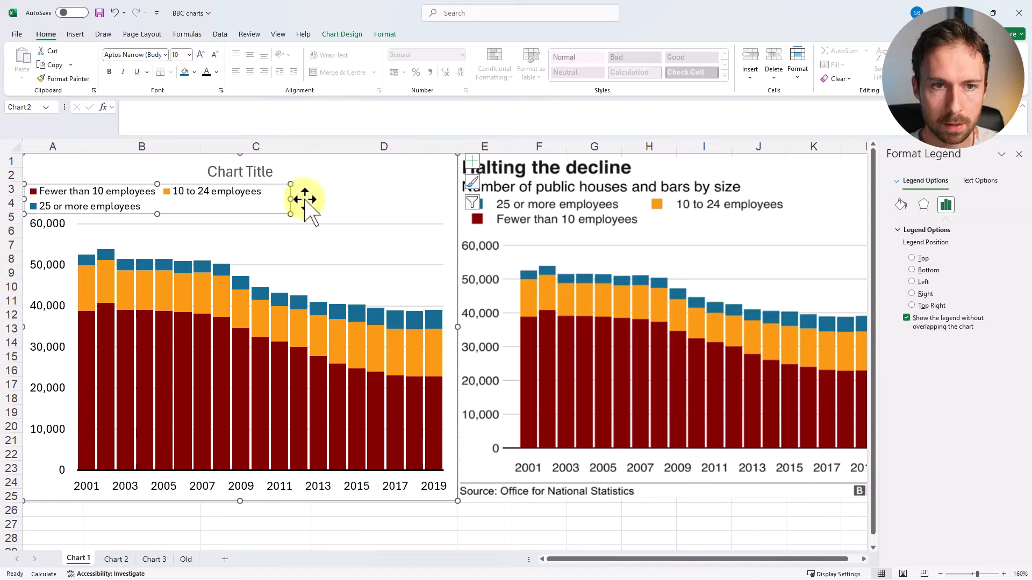
scroll(438, 341, "down", 1, "ctrl")
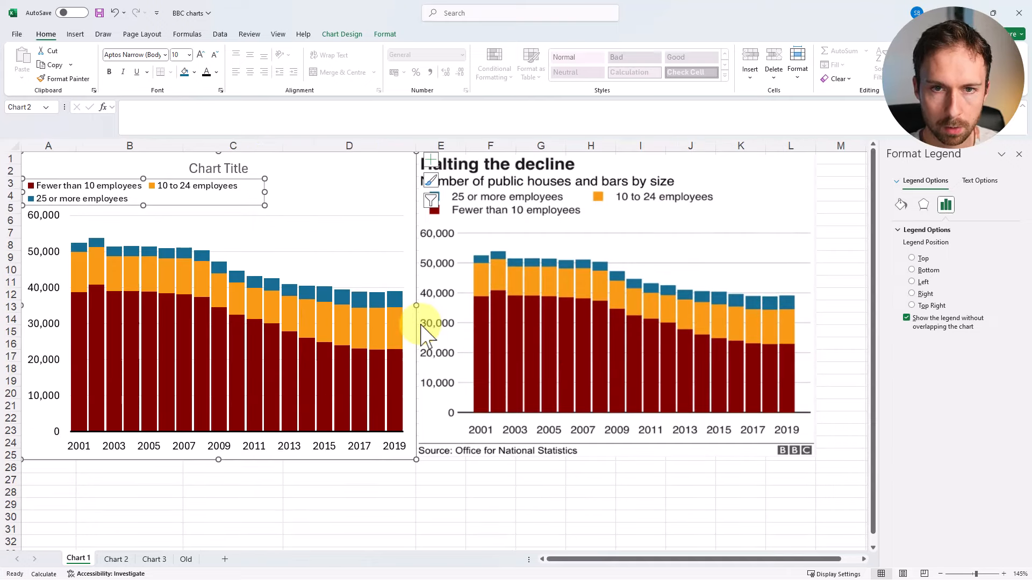
left_click(371, 516)
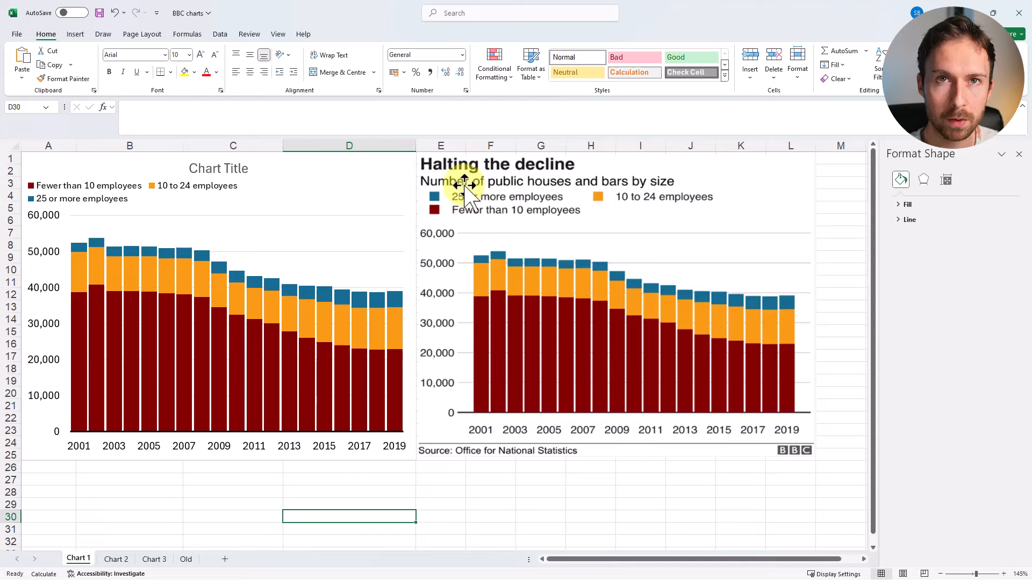
- Replace the placeholder chart title with "Halting the decline"
left_click(206, 169)
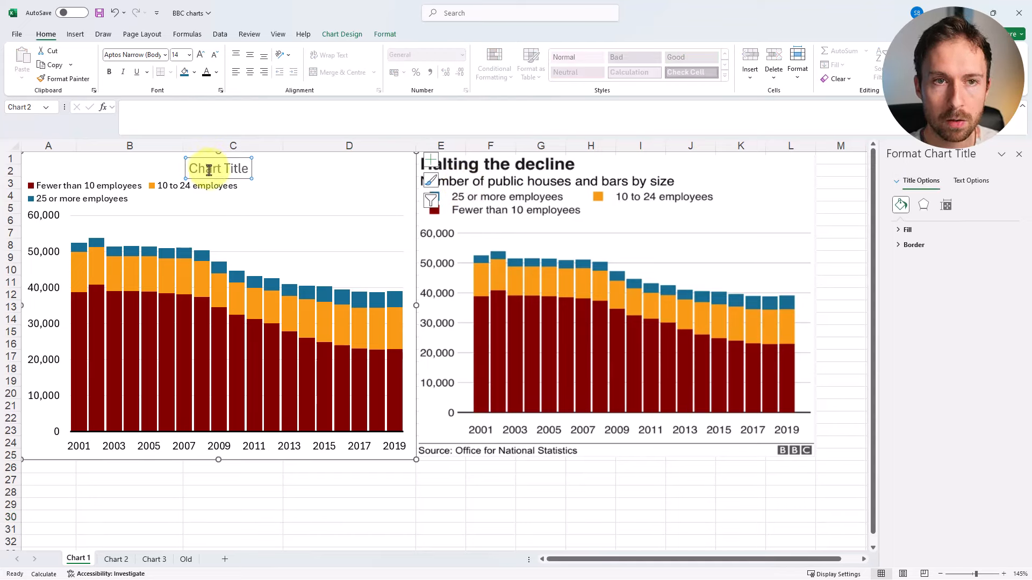
triple_click(229, 168)
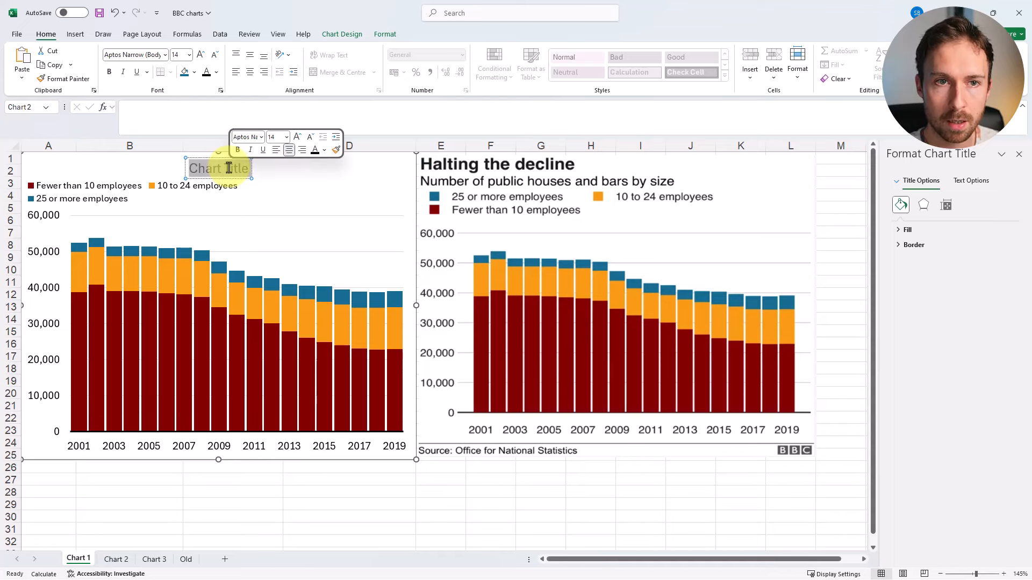
type("Ha")
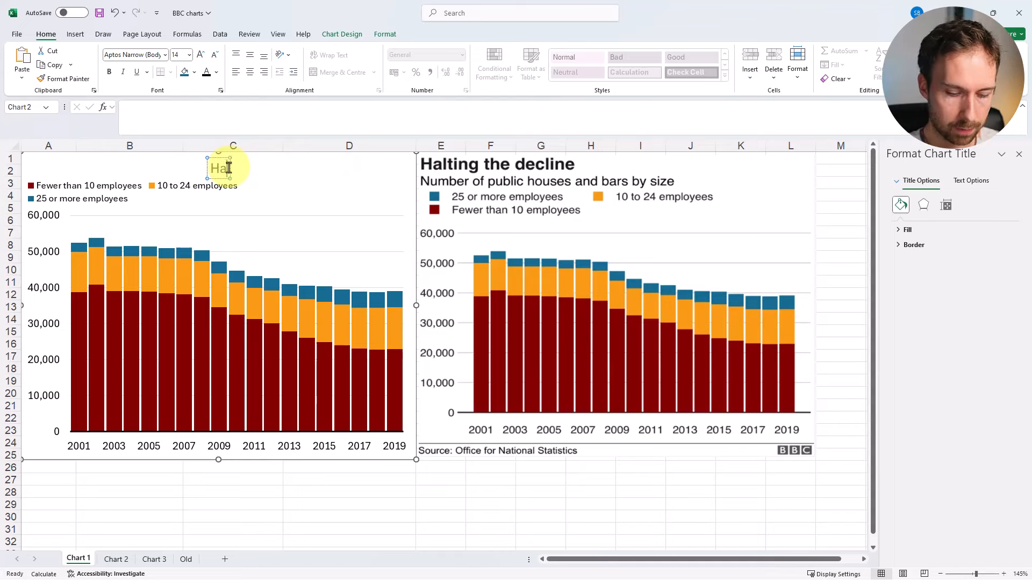
type("lting the decline")
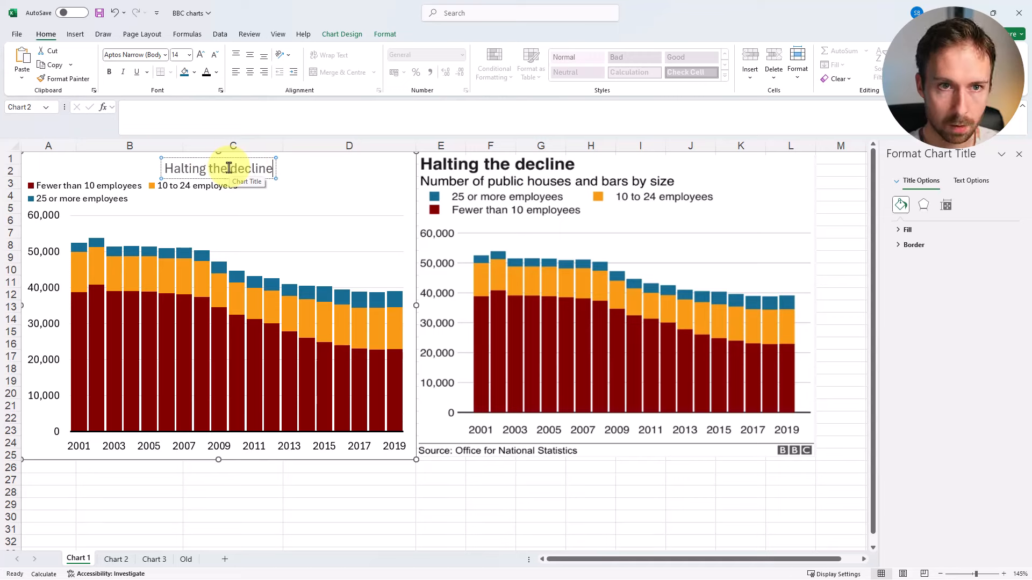
- Format the chart title as bold 16 pt black text and move it to the chart's upper-left corner
triple_click(228, 168)
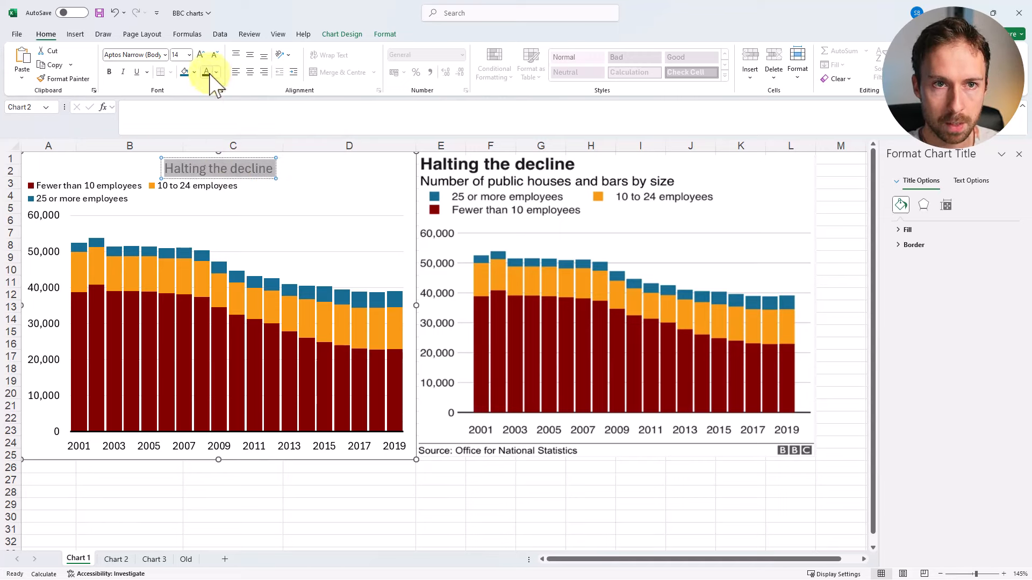
left_click(109, 72)
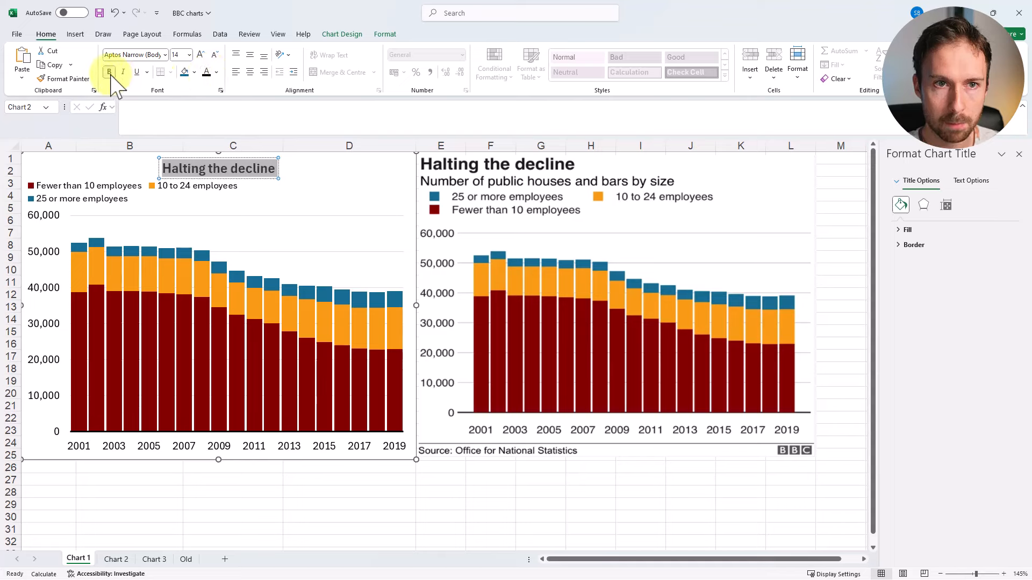
left_click(200, 55)
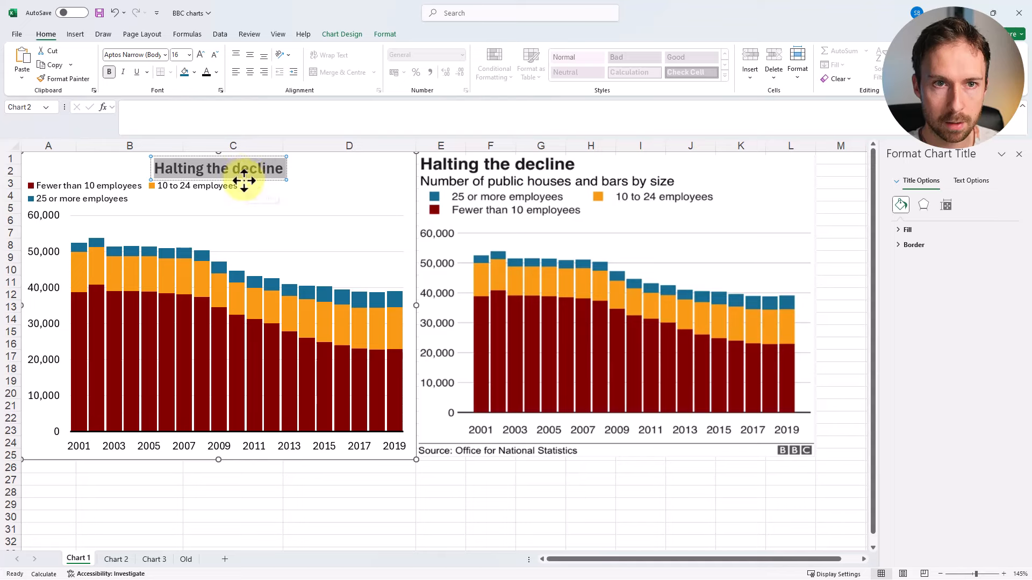
left_click_drag(241, 181, 113, 176)
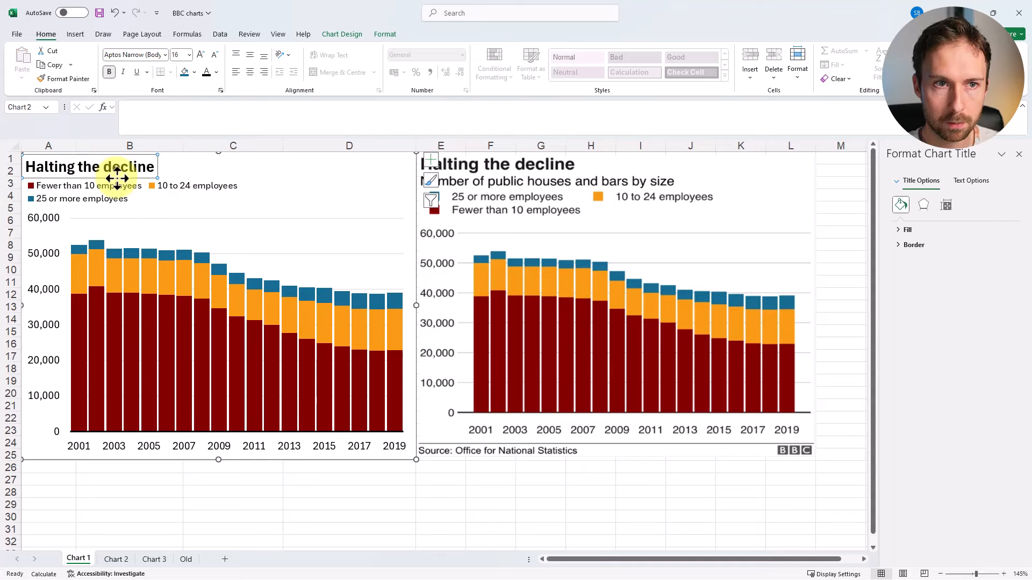
- Add the second title line "Number of public houses and bars by size" and left-align the whole title
left_click(151, 168)
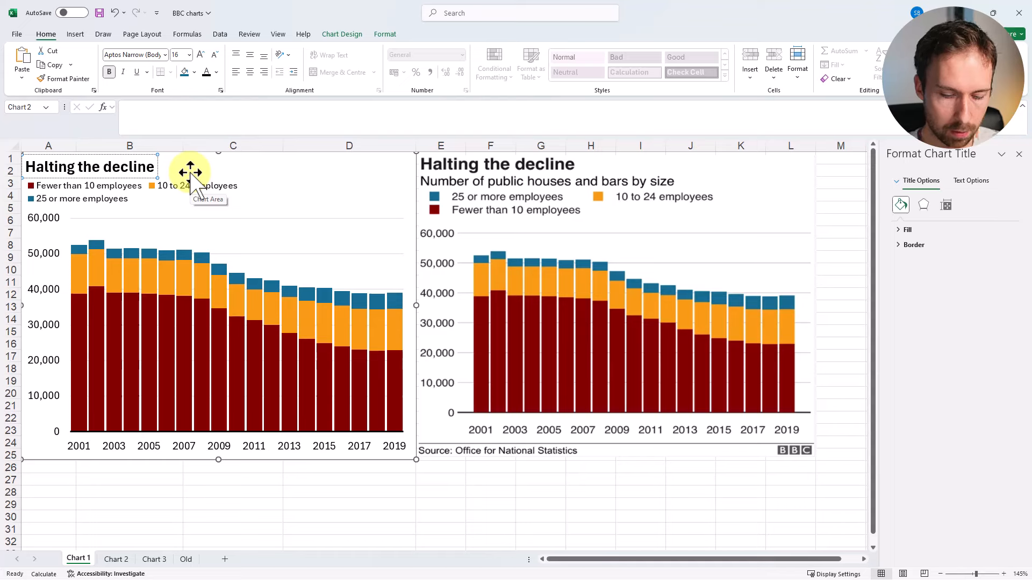
key("Return")
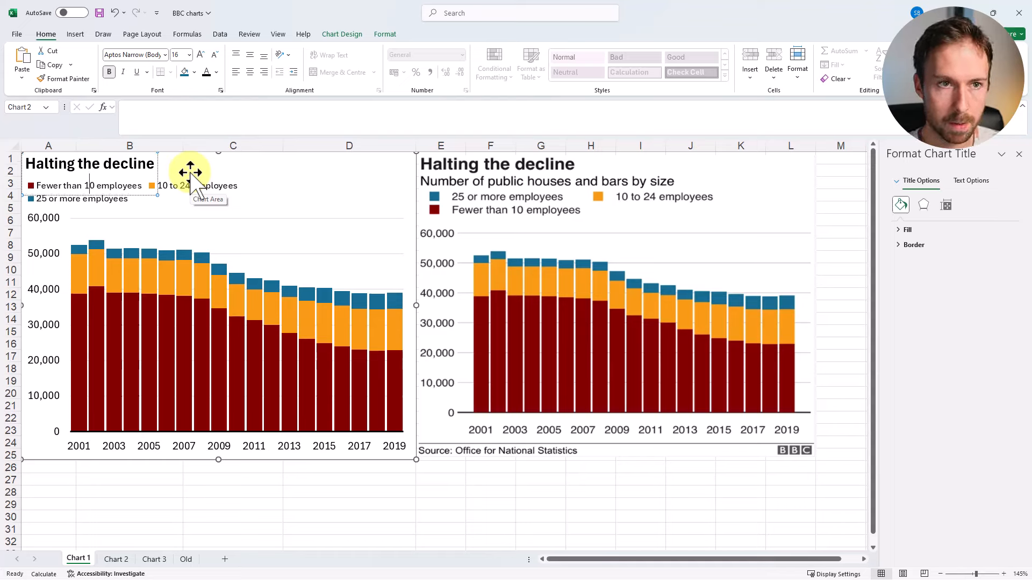
type("Num")
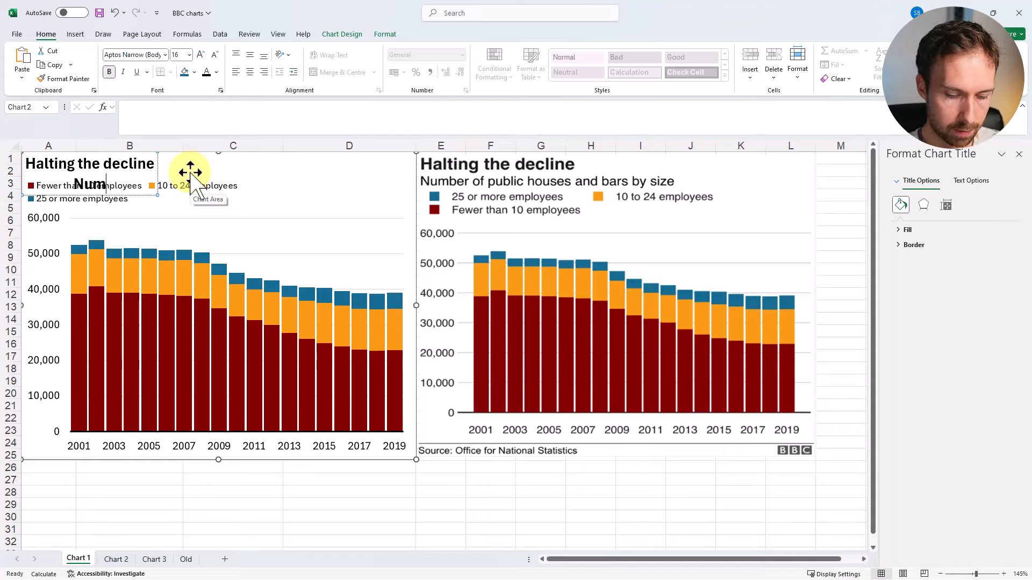
type("ber of public hou")
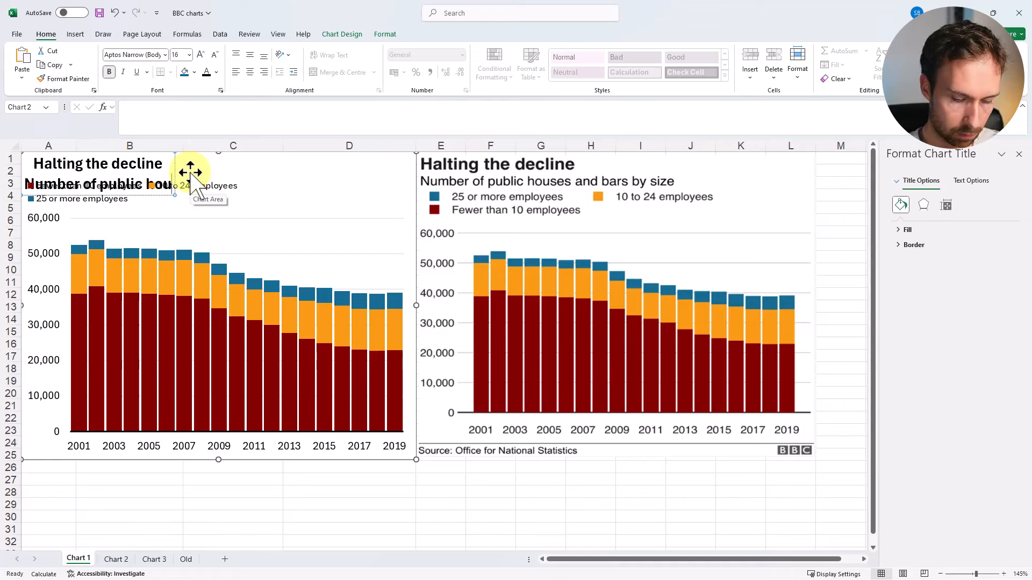
type("ses and bars by size")
left_click(274, 200)
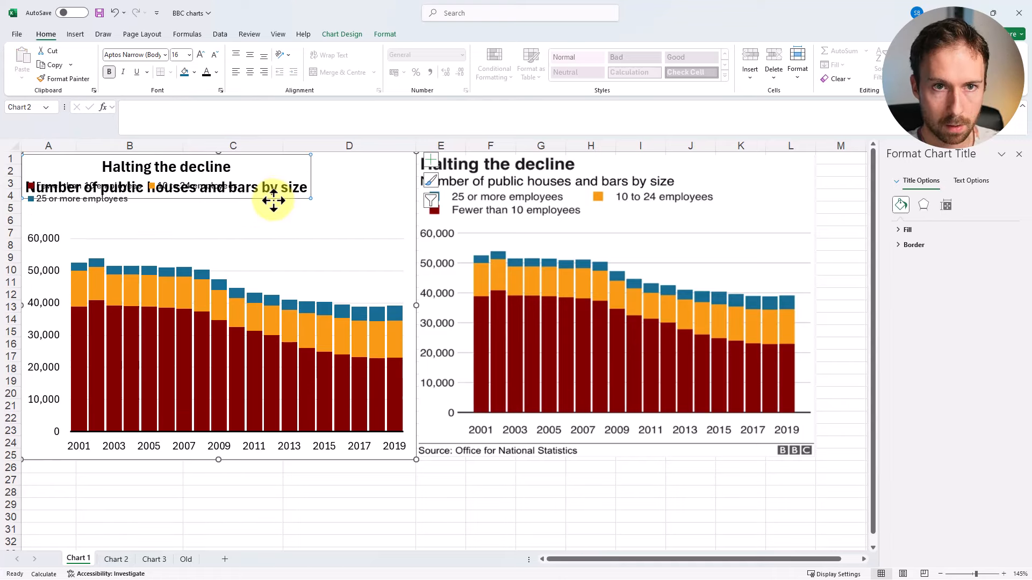
left_click(235, 74)
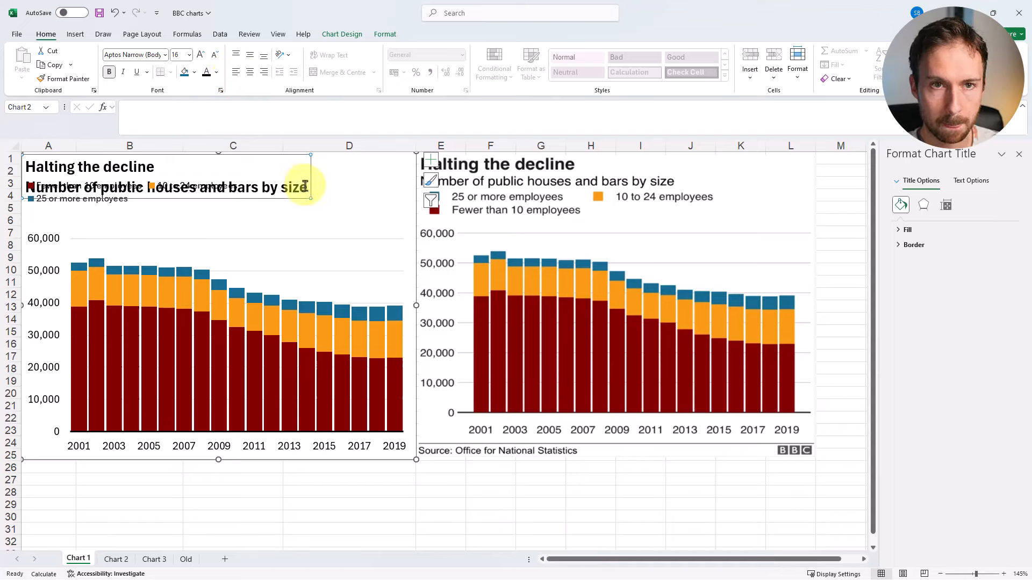
- Format the title's second line as 14 pt text without bold
left_click_drag(306, 187, 30, 189)
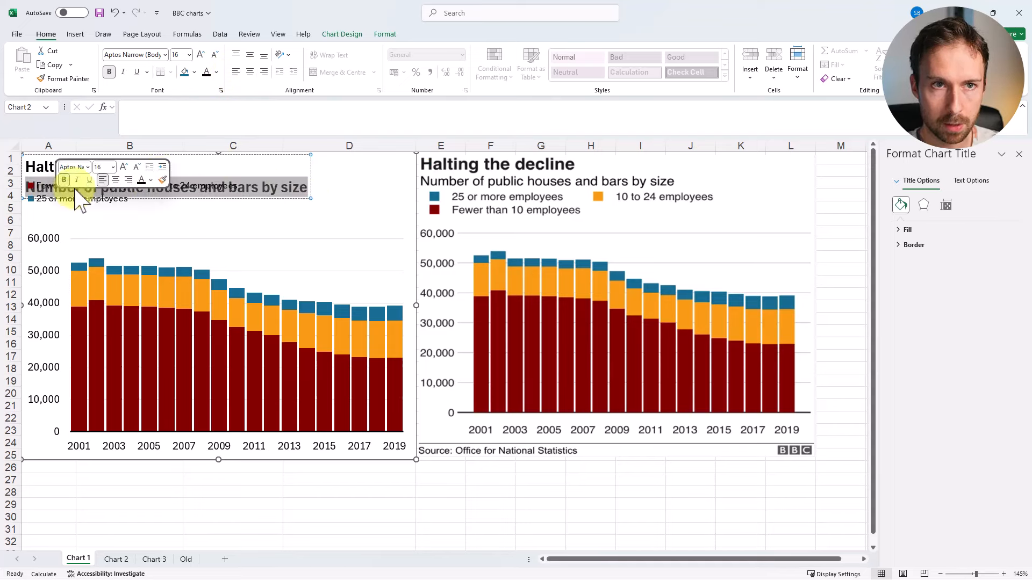
left_click(215, 55)
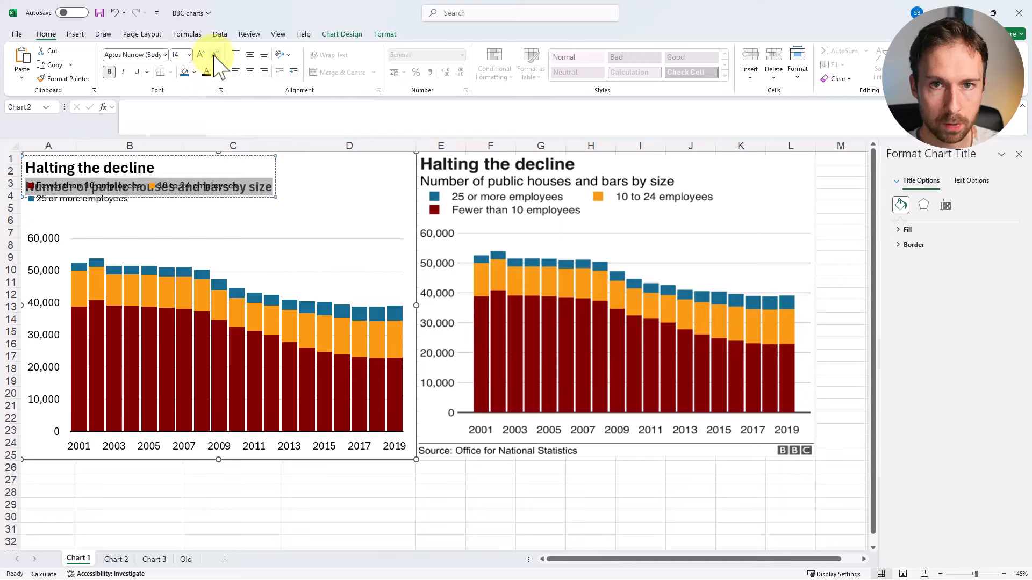
left_click(215, 55)
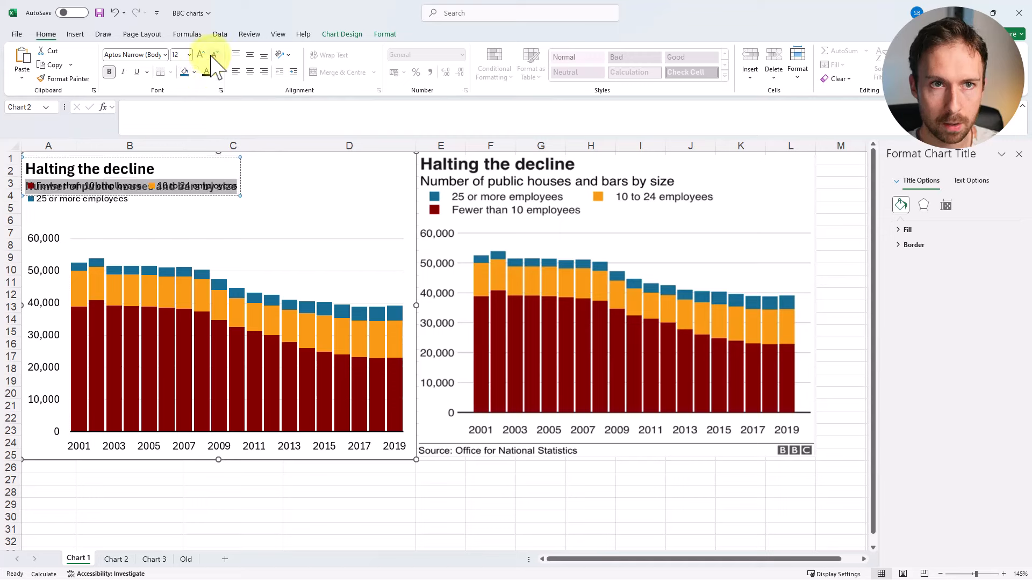
left_click(201, 55)
left_click(109, 72)
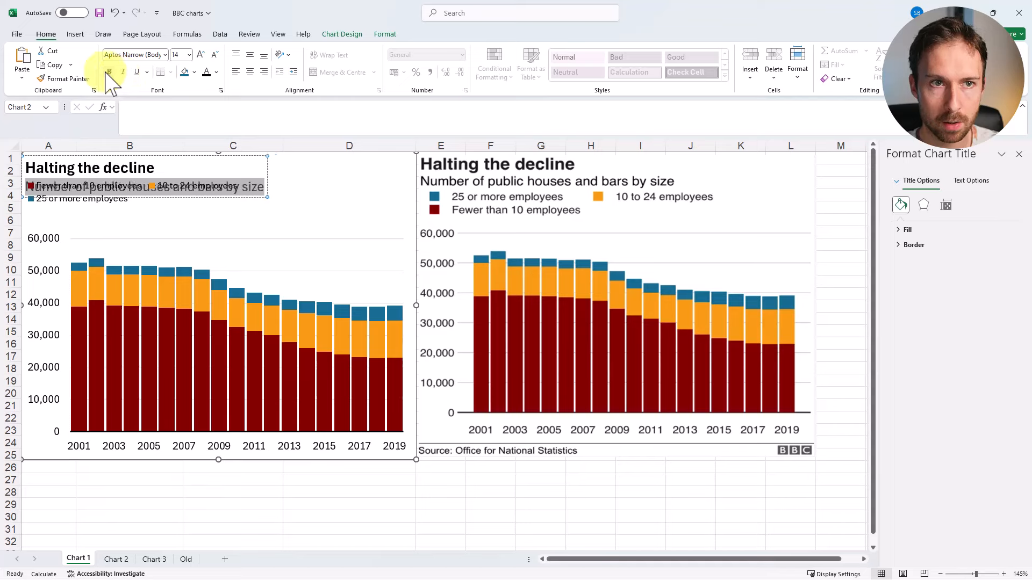
- Move the legend down so it sits just below the second title line, clear of the text
left_click(108, 207)
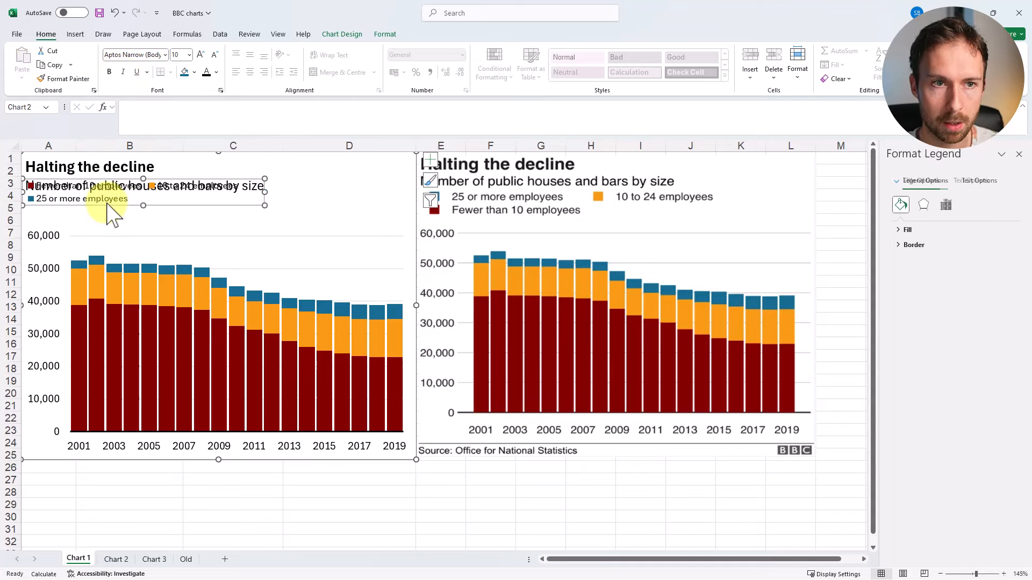
left_click_drag(110, 207, 108, 220)
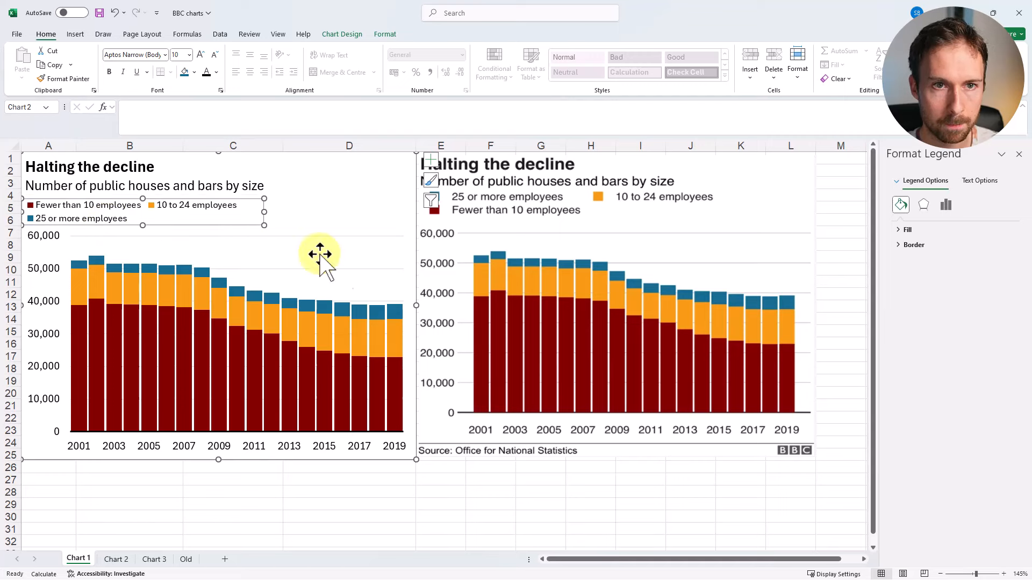
left_click(375, 294)
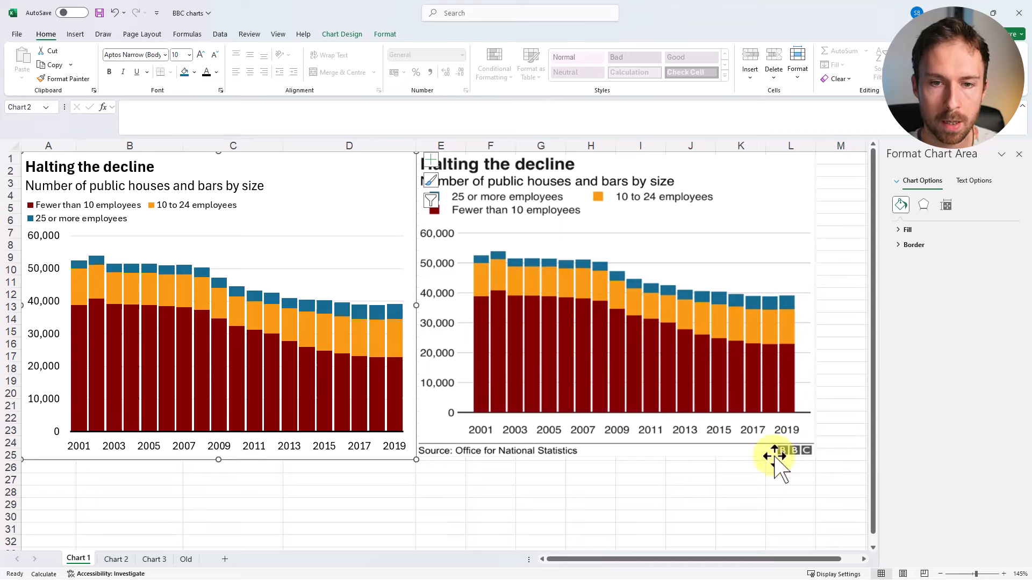
- Shorten the plot area from its lower edge to leave blank space beneath the year labels
mouse_move(304, 425)
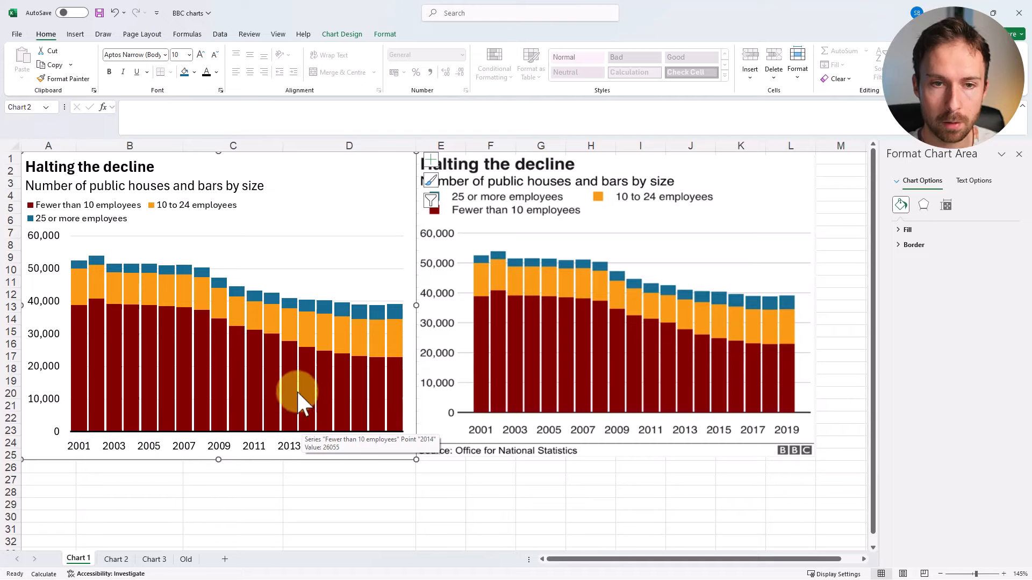
left_click(301, 403)
left_click(307, 268)
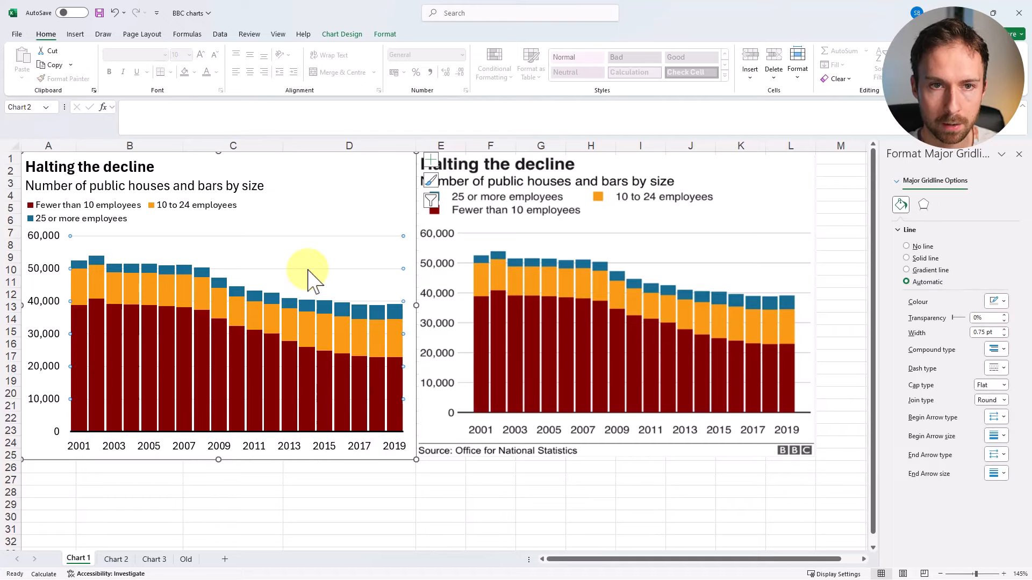
left_click(325, 222)
left_click(336, 242)
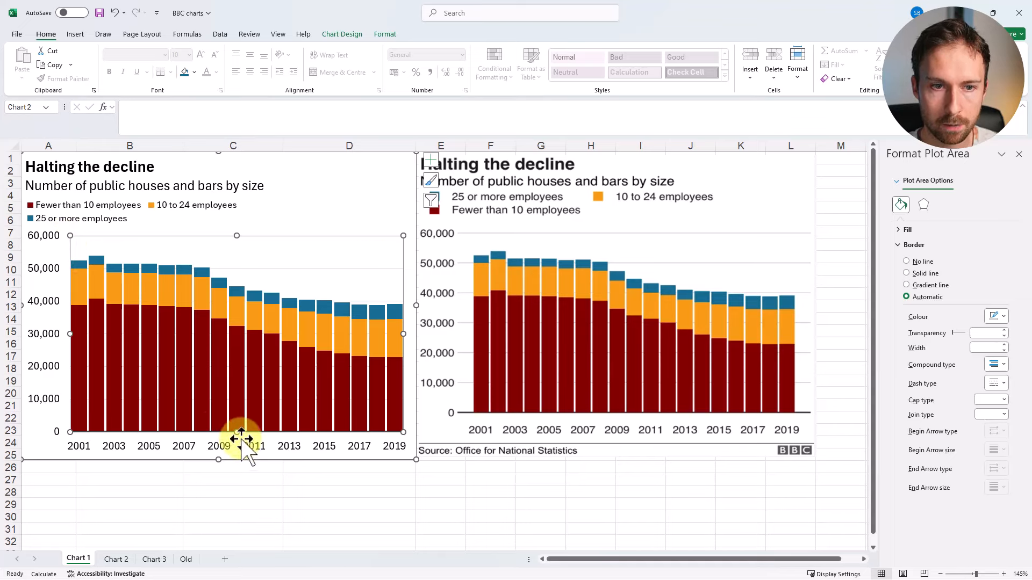
left_click_drag(240, 437, 237, 414)
- Draw a straight horizontal line about 13.28 cm long across the chart's width, just below the year labels
left_click(218, 453)
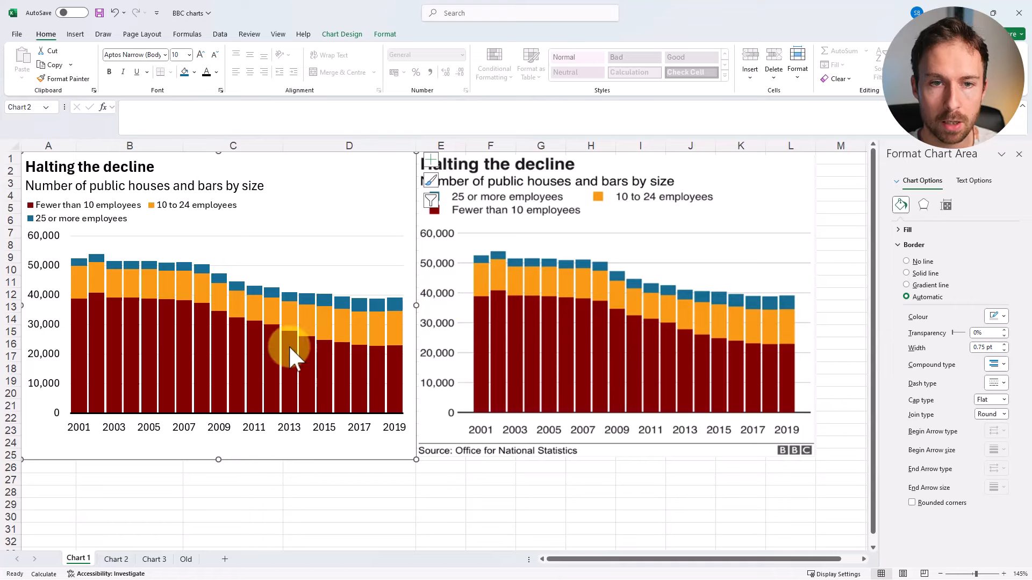
left_click(386, 34)
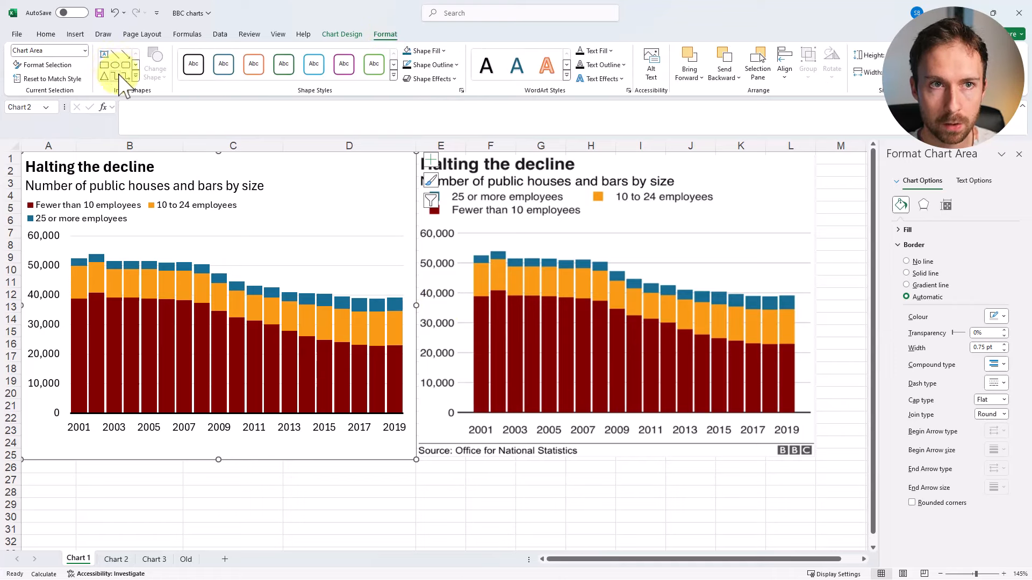
left_click(116, 56)
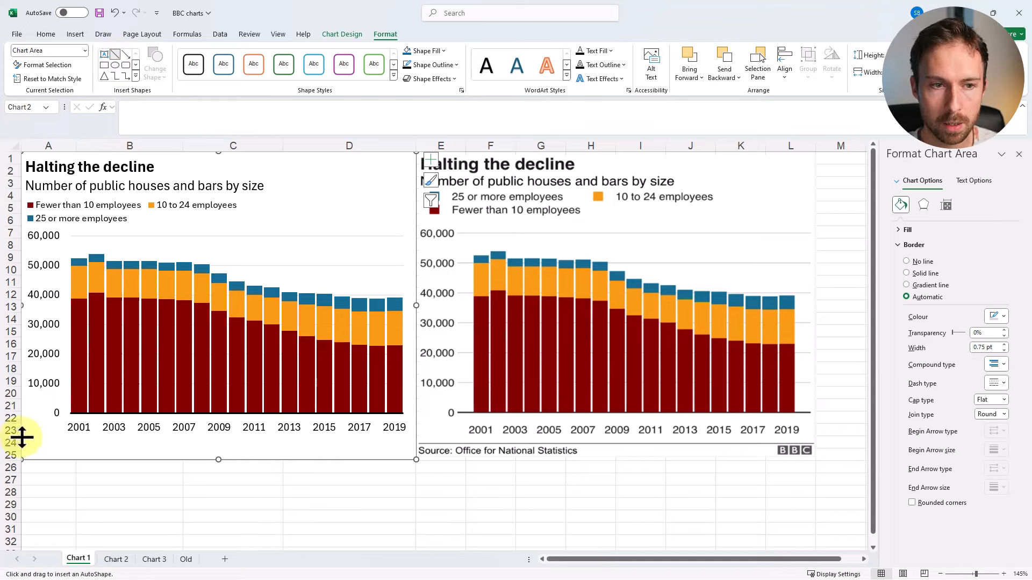
left_click_drag(22, 438, 403, 438)
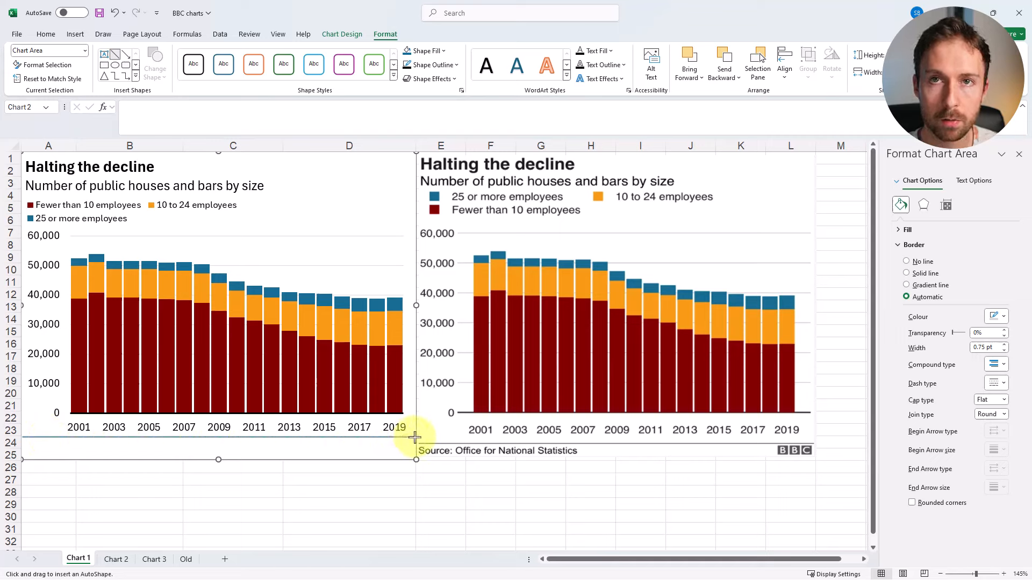
left_click_drag(414, 438, 414, 438)
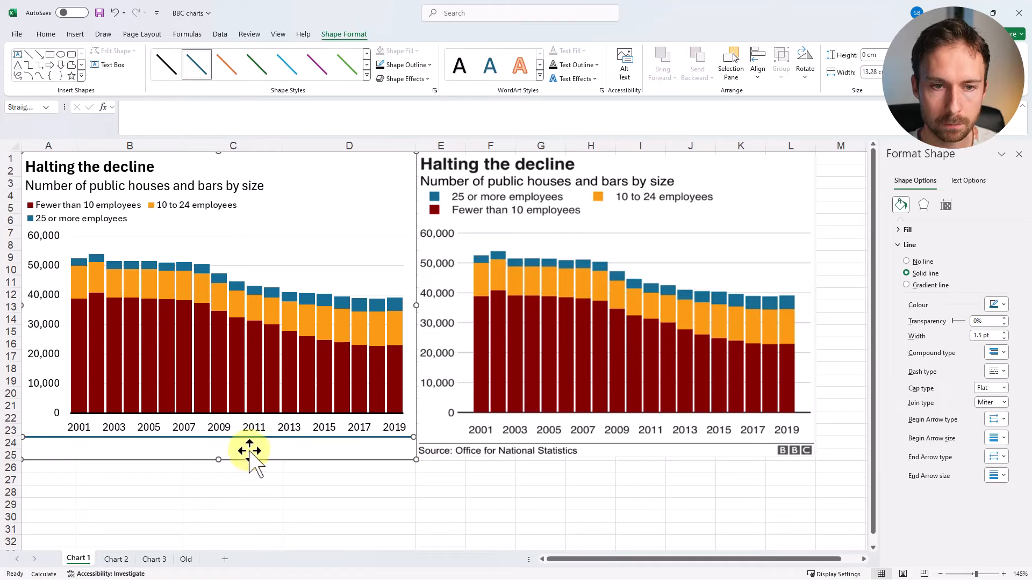
left_click_drag(236, 440, 236, 444)
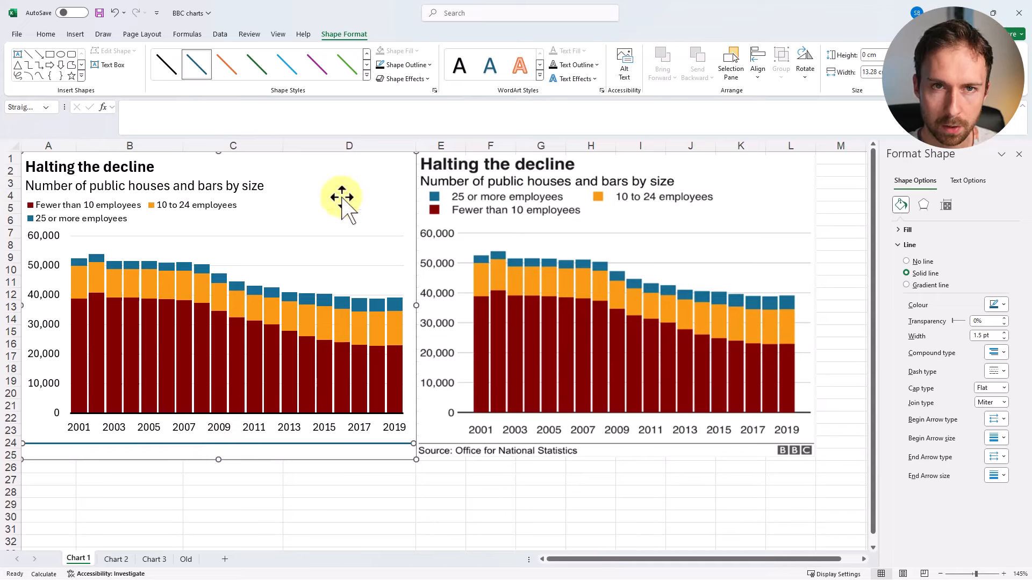
- Format the footer line with a black outline and a weight of ¾ pt
left_click(403, 65)
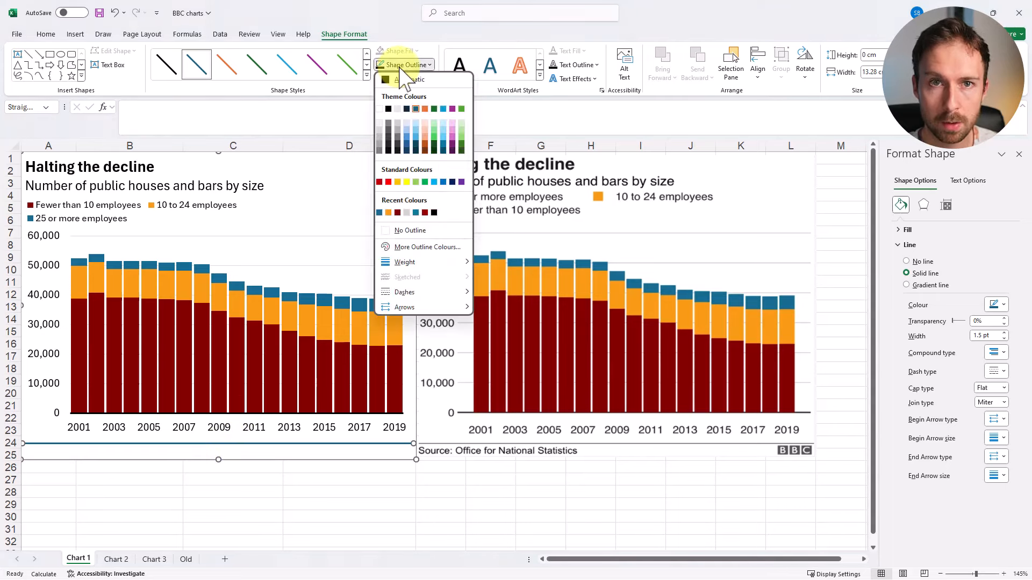
left_click(387, 86)
left_click(406, 66)
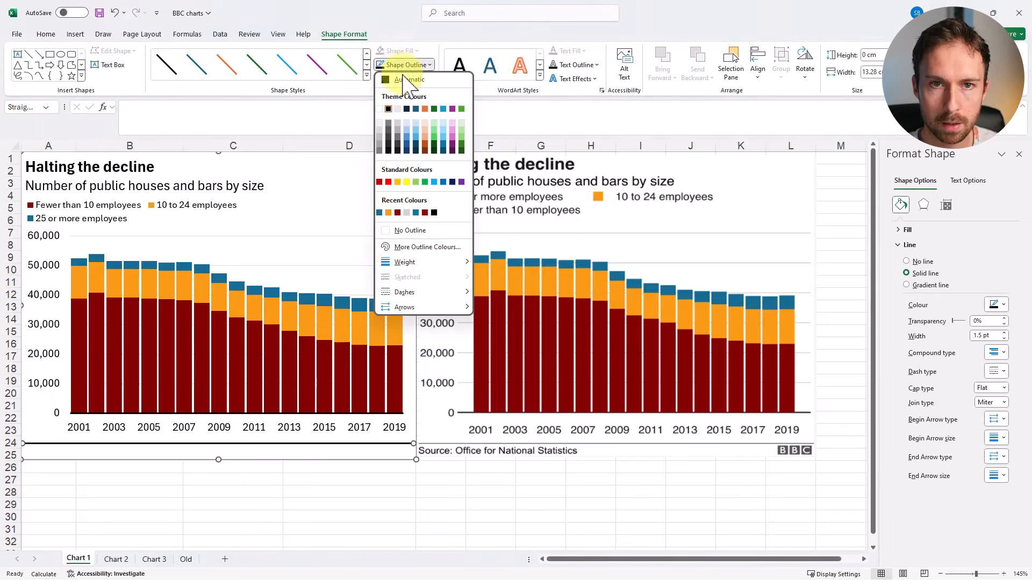
mouse_move(417, 269)
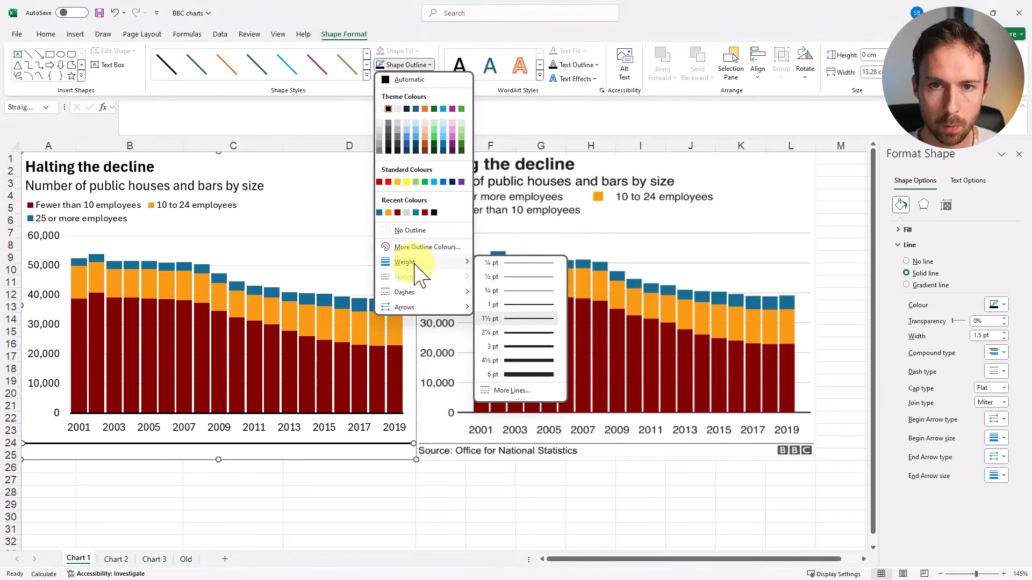
left_click(492, 290)
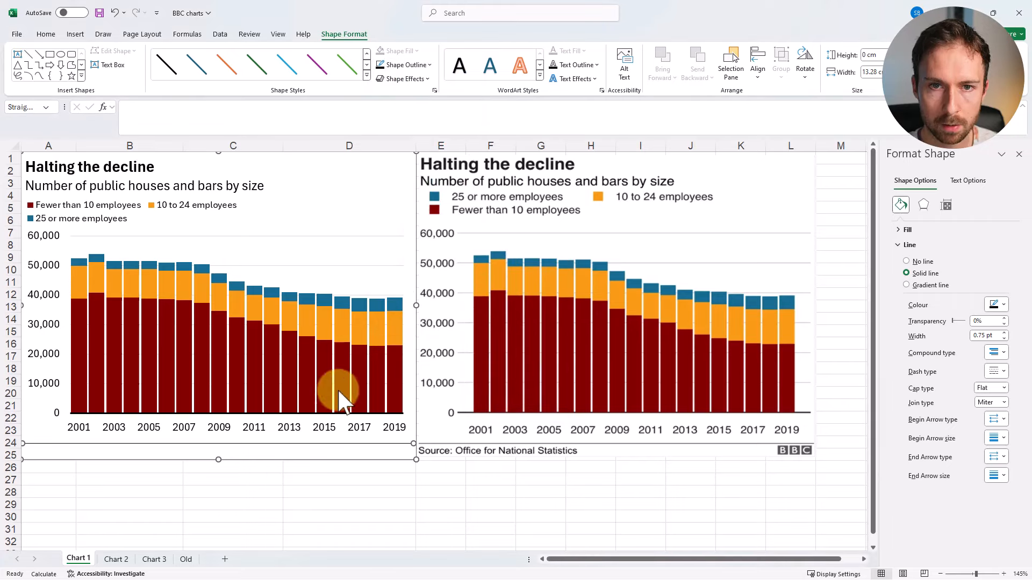
left_click(253, 480)
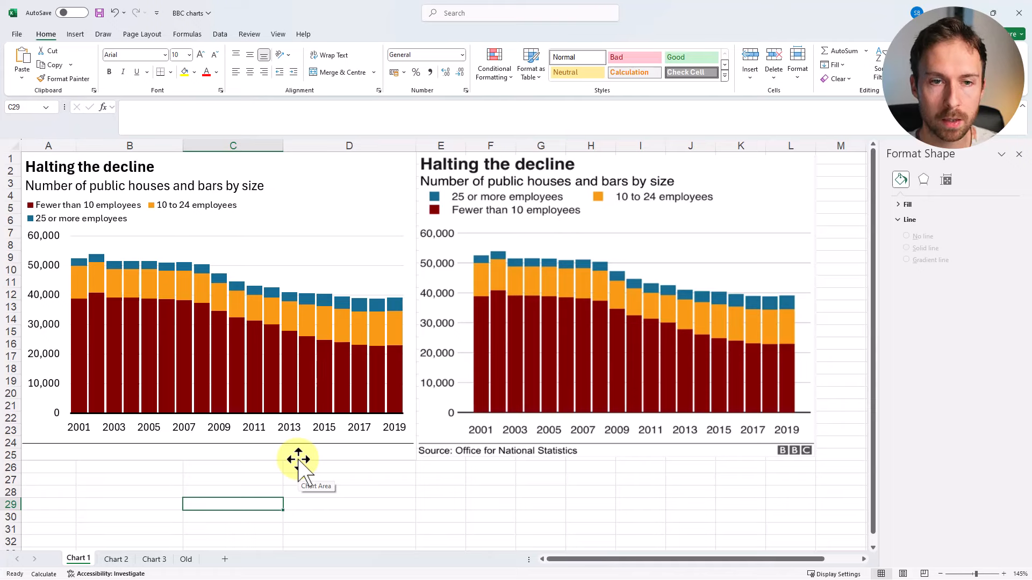
- Add a text box inside the chart near the footer line reading "Source: Office for National Statistics"
left_click(321, 215)
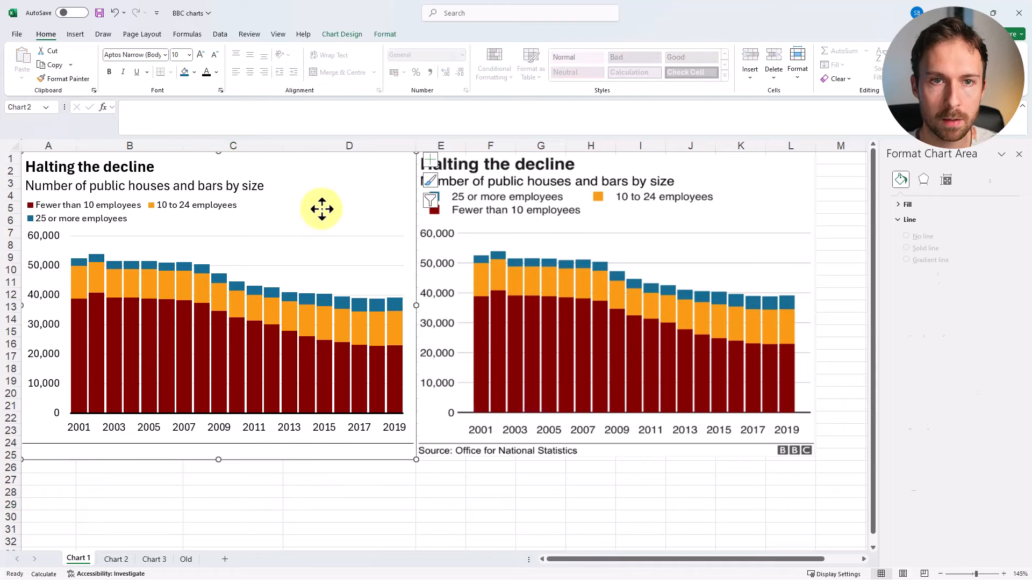
left_click(385, 34)
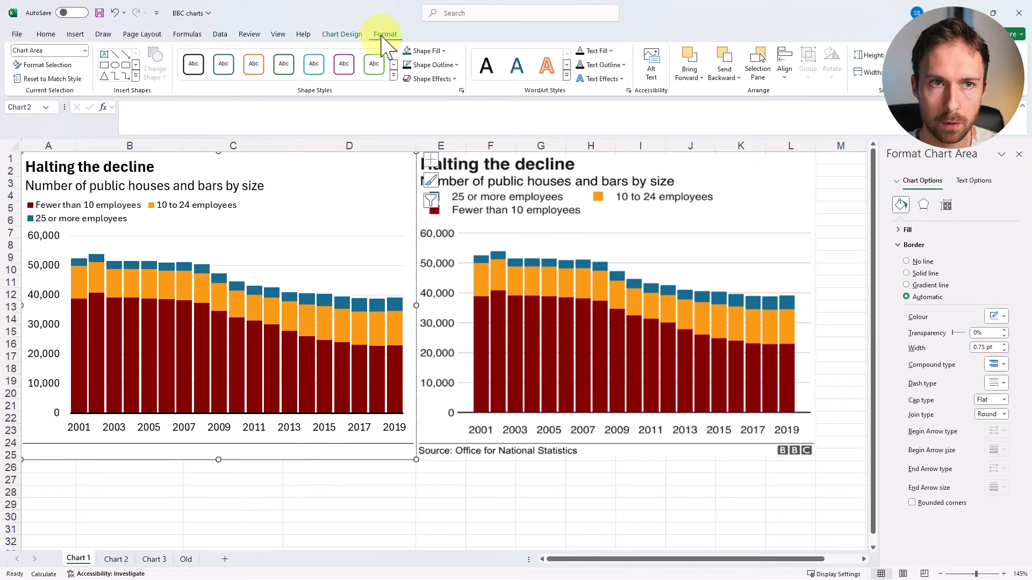
left_click(104, 55)
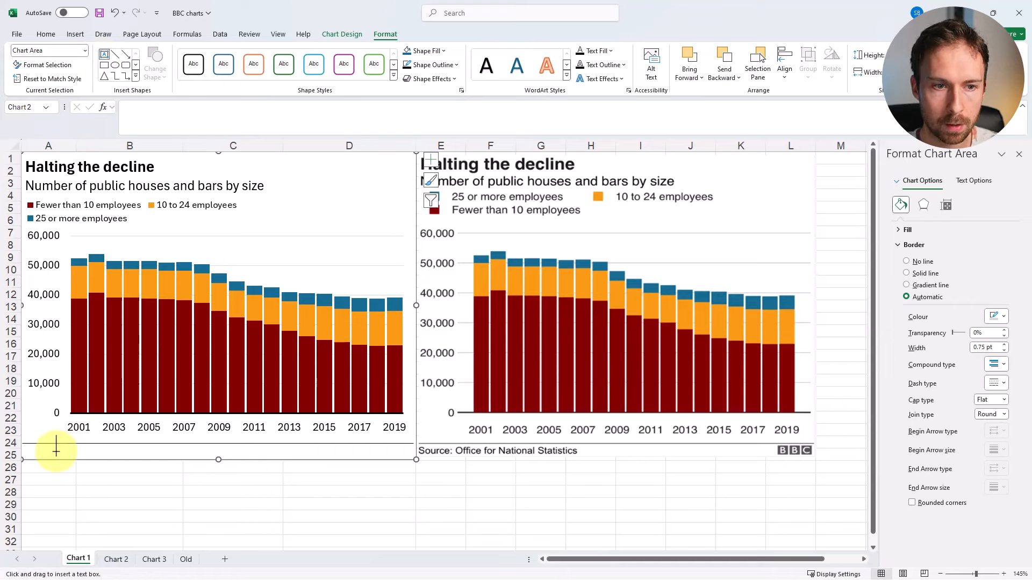
left_click_drag(56, 451, 203, 434)
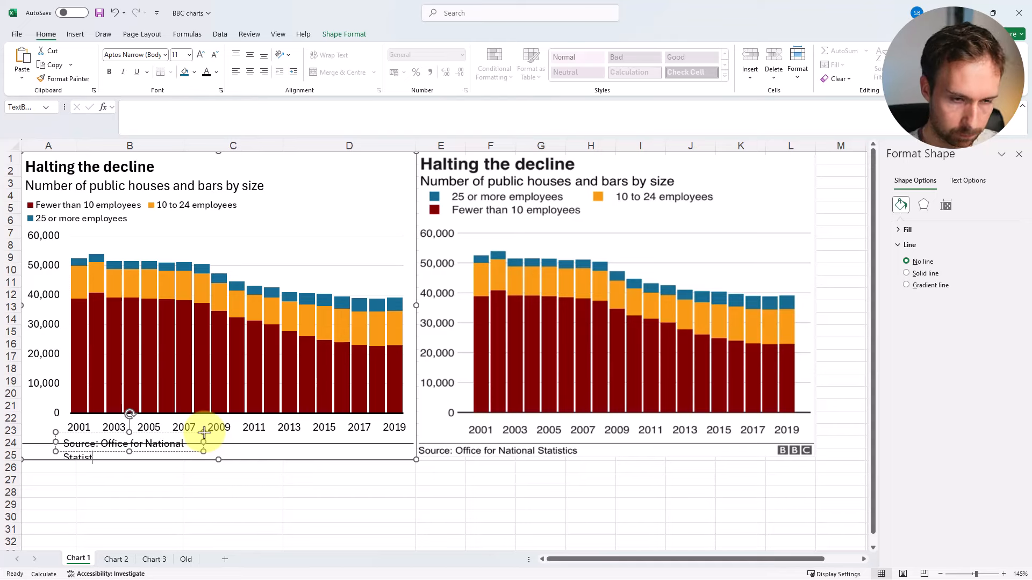
type("ics")
- Fit the source text on a single line at the chart's lower-left corner under the footer line and reduce it to 10.5 pt
left_click_drag(204, 442, 183, 461)
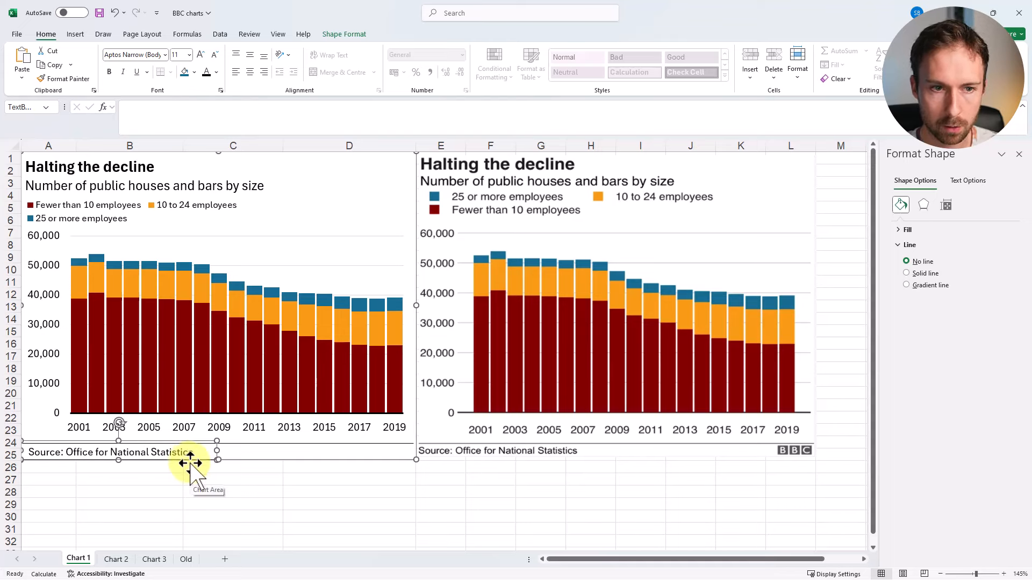
left_click(215, 55)
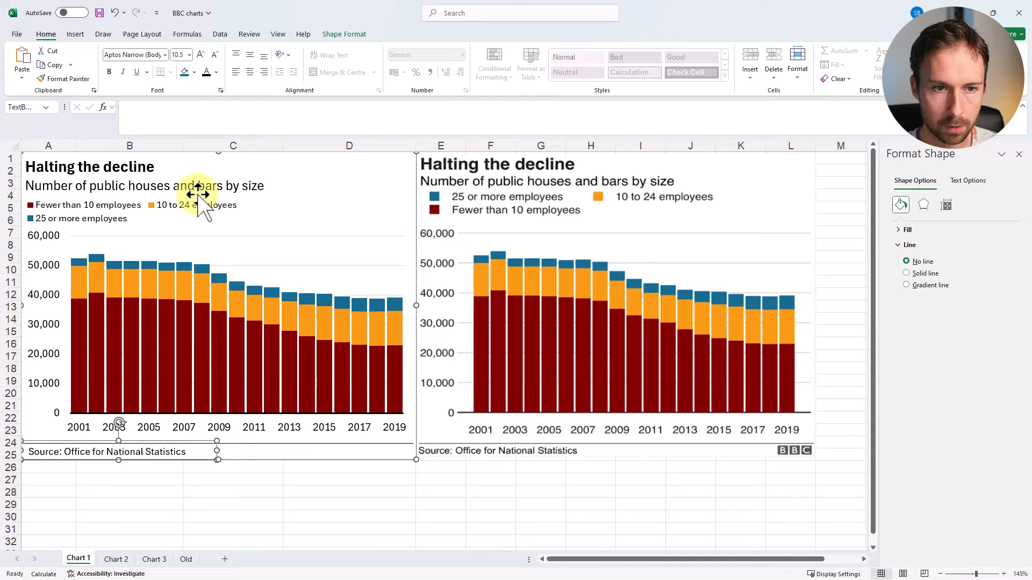
left_click(256, 487)
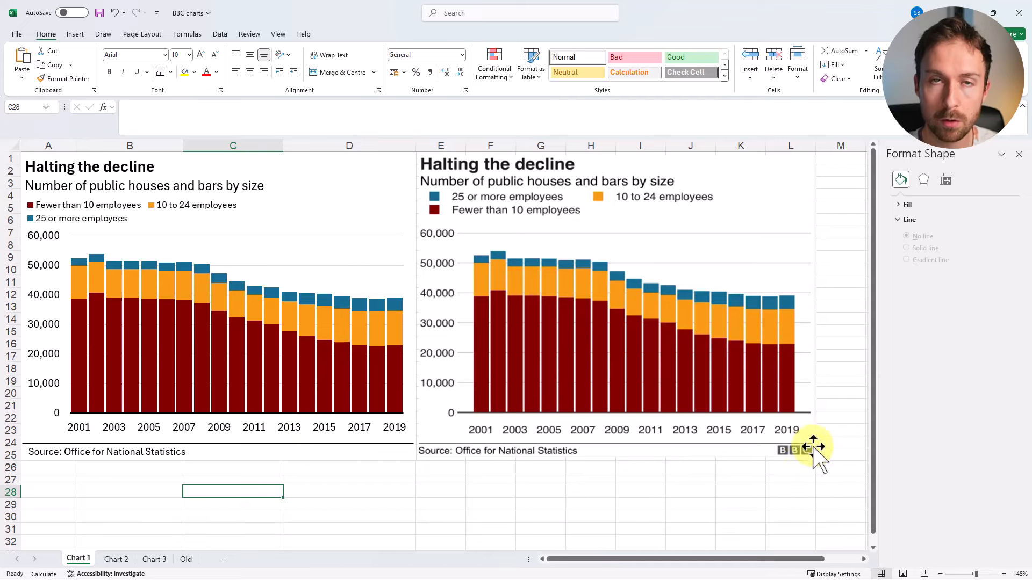
- Insert the BBC-Logo picture from this device into the public houses chart
left_click(300, 207)
left_click(76, 34)
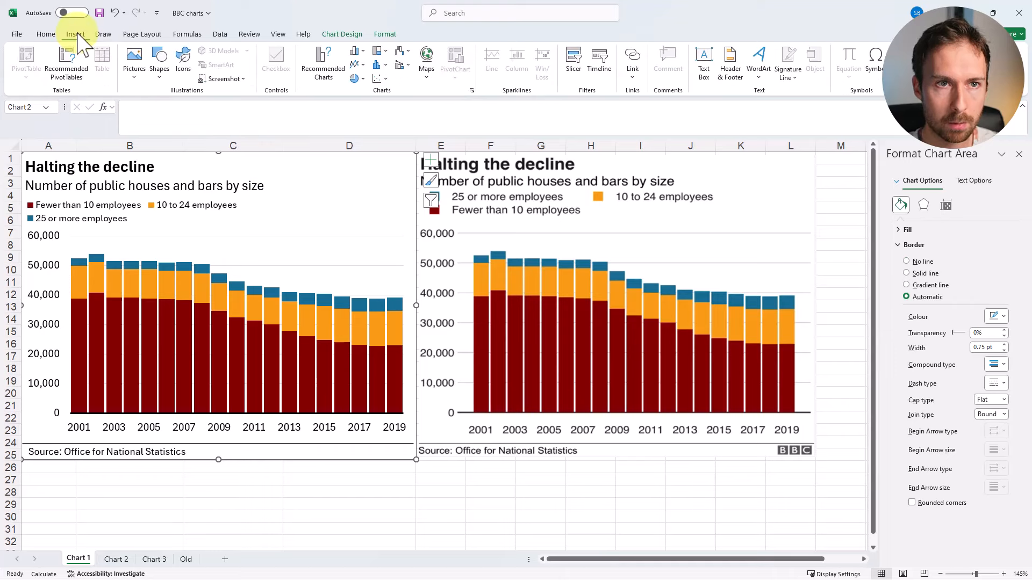
left_click(135, 73)
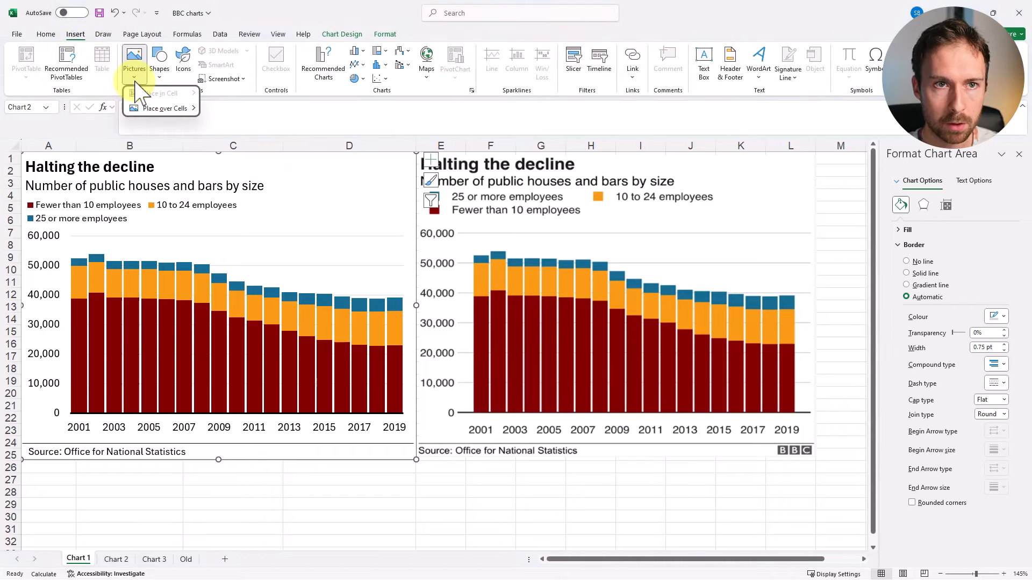
mouse_move(152, 111)
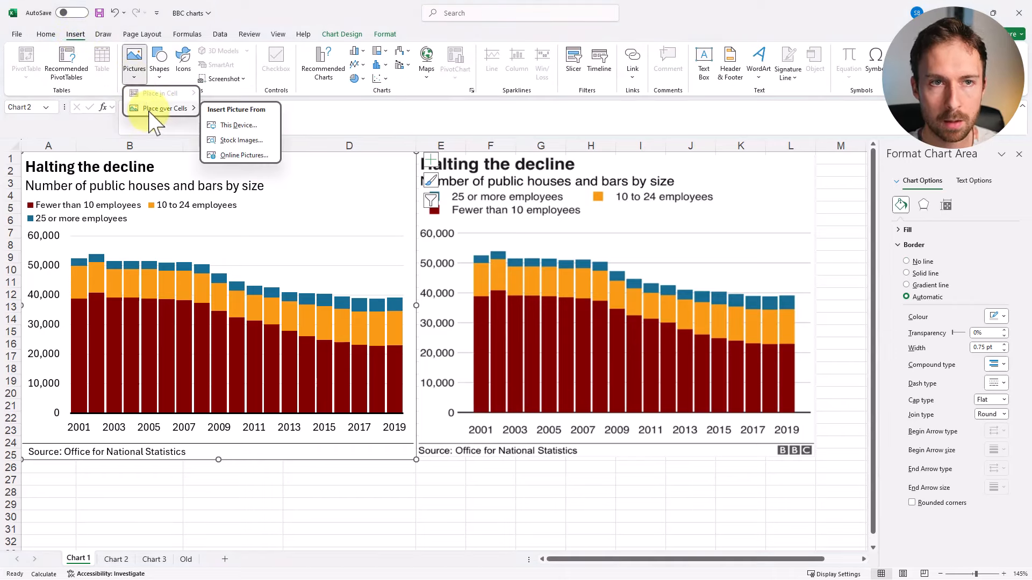
left_click(223, 126)
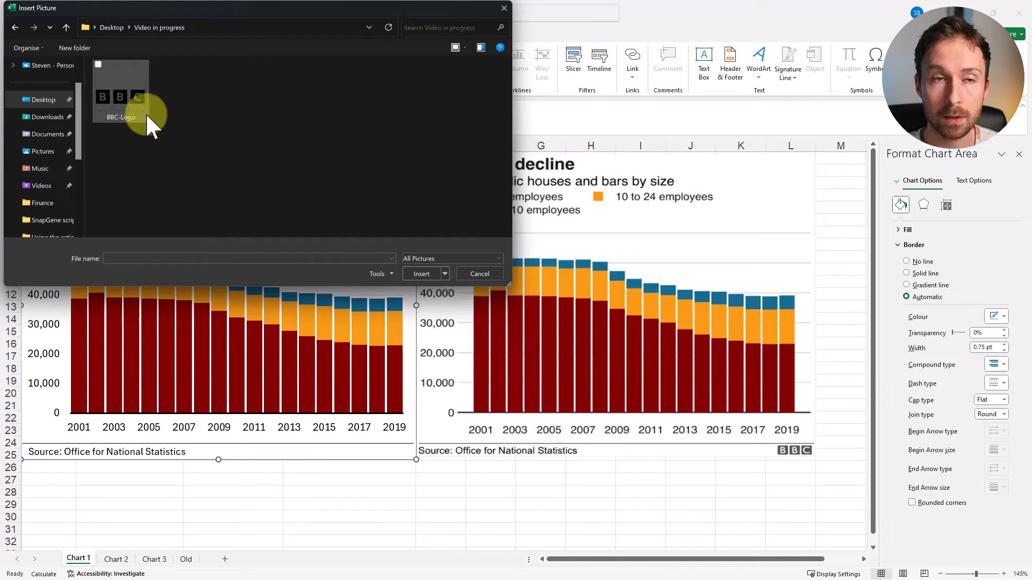
left_click(421, 274)
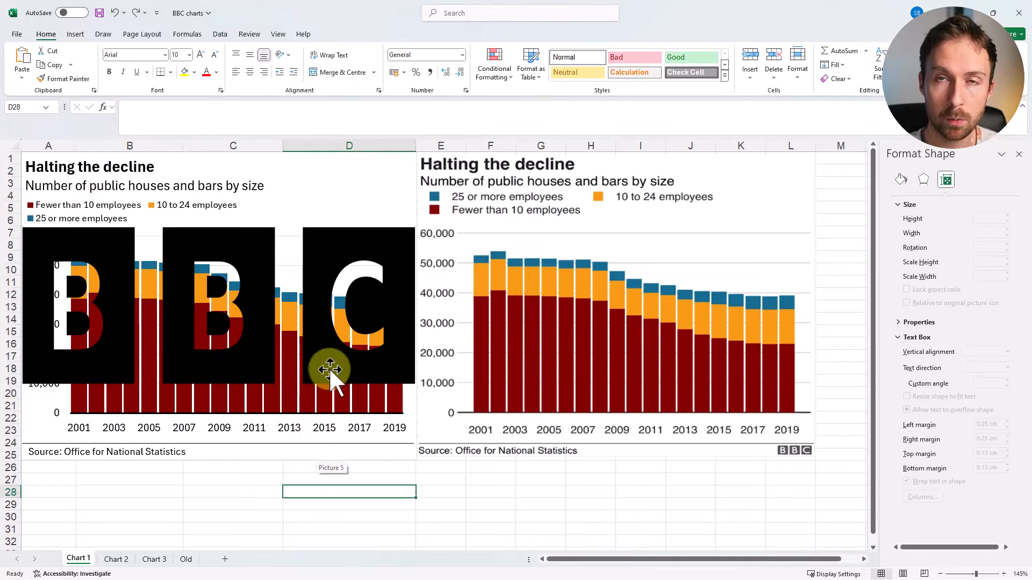
- Scale the BBC logo down proportionally to footer size and place it at the chart's lower-right corner, level with the source text
left_click(325, 353)
right_click(324, 353)
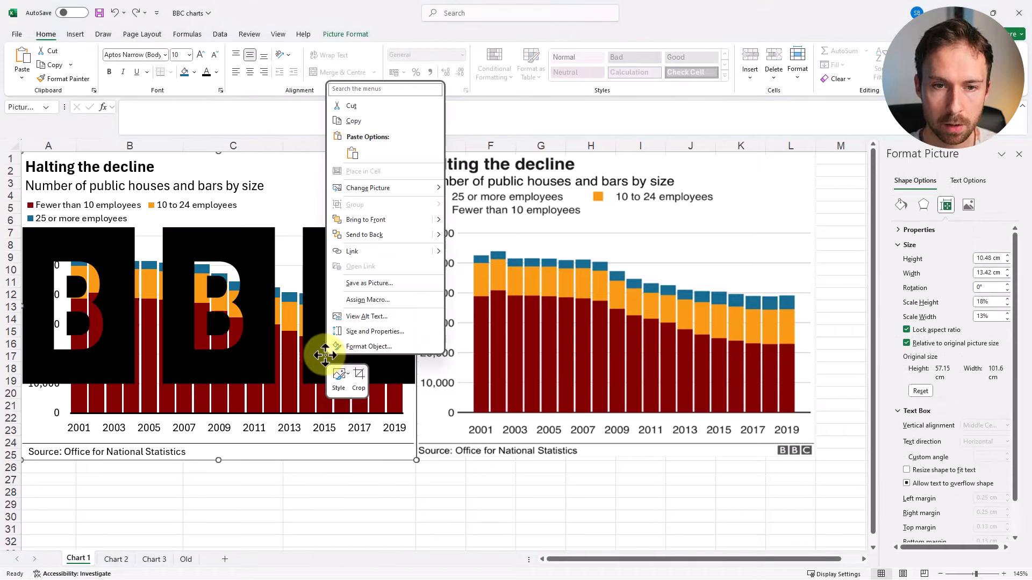
left_click(360, 332)
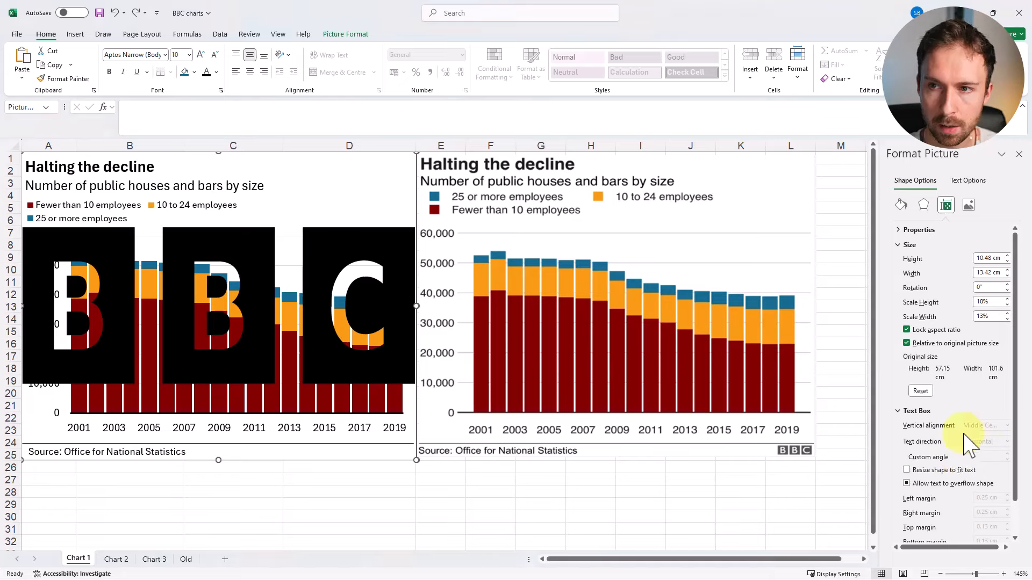
left_click(1006, 276)
left_click(1007, 275)
left_click_drag(1007, 275, 1008, 276)
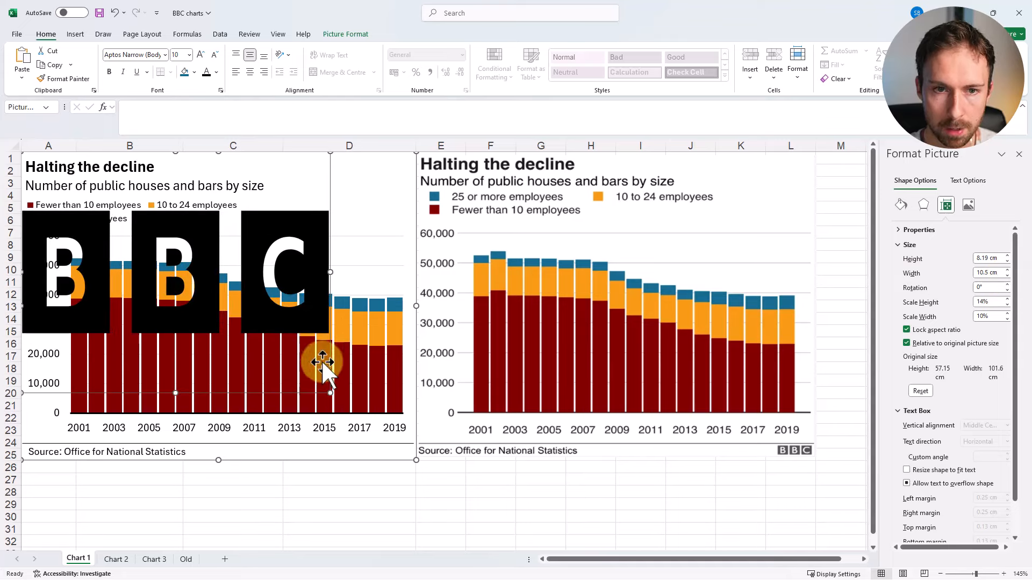
left_click_drag(329, 395, 391, 405)
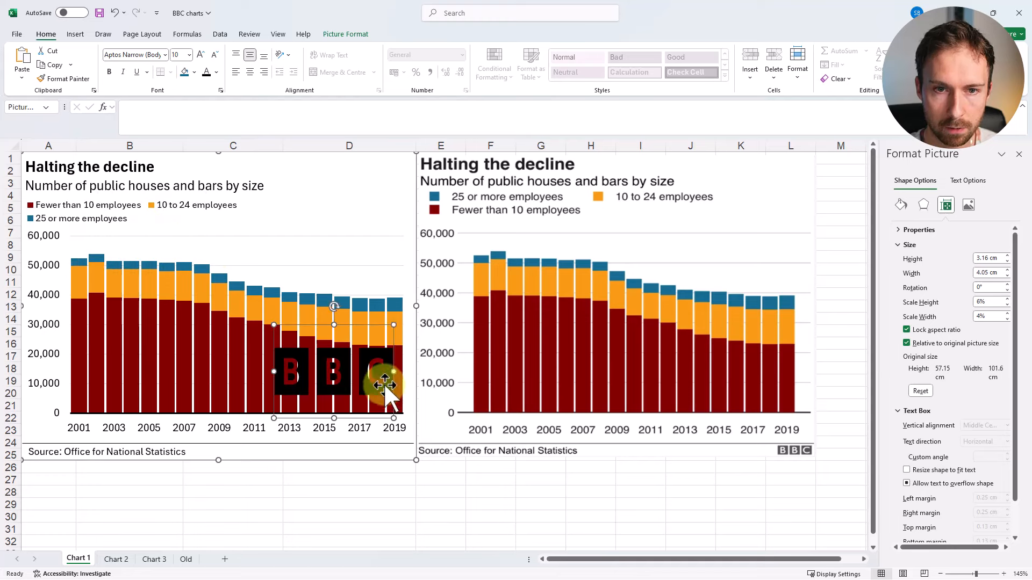
left_click_drag(393, 324, 400, 450)
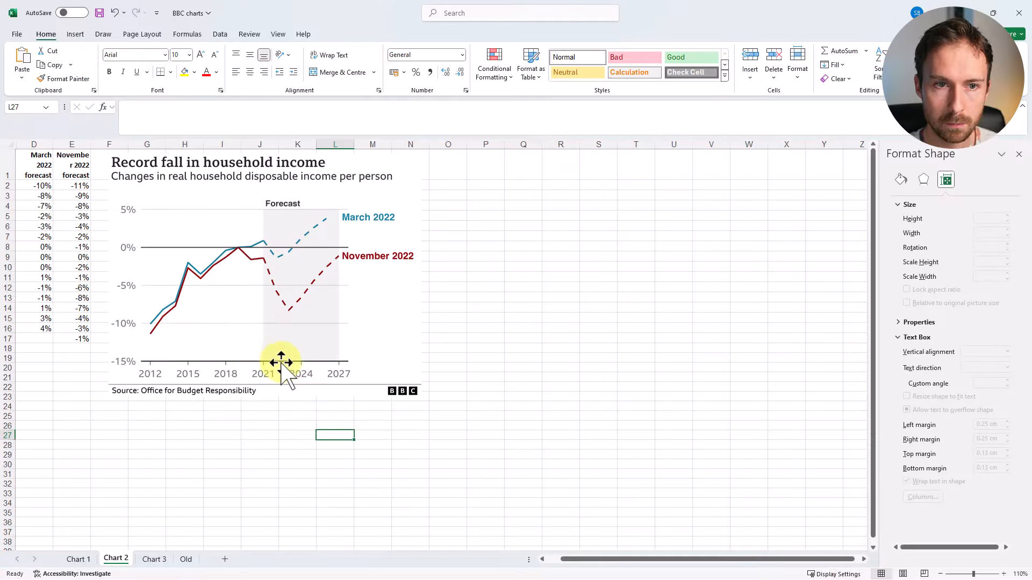
- Move the household income reference image over to column L and insert a 2D line chart from the forecast data in A1:E17
scroll(279, 362, "up", 2)
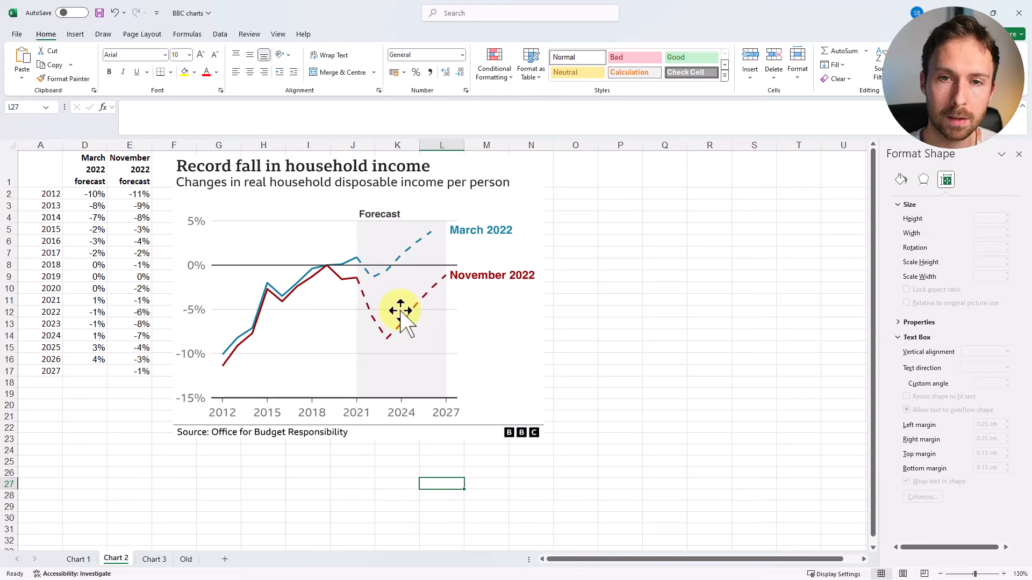
left_click_drag(266, 196, 530, 179)
left_click_drag(32, 161, 116, 371)
left_click(75, 34)
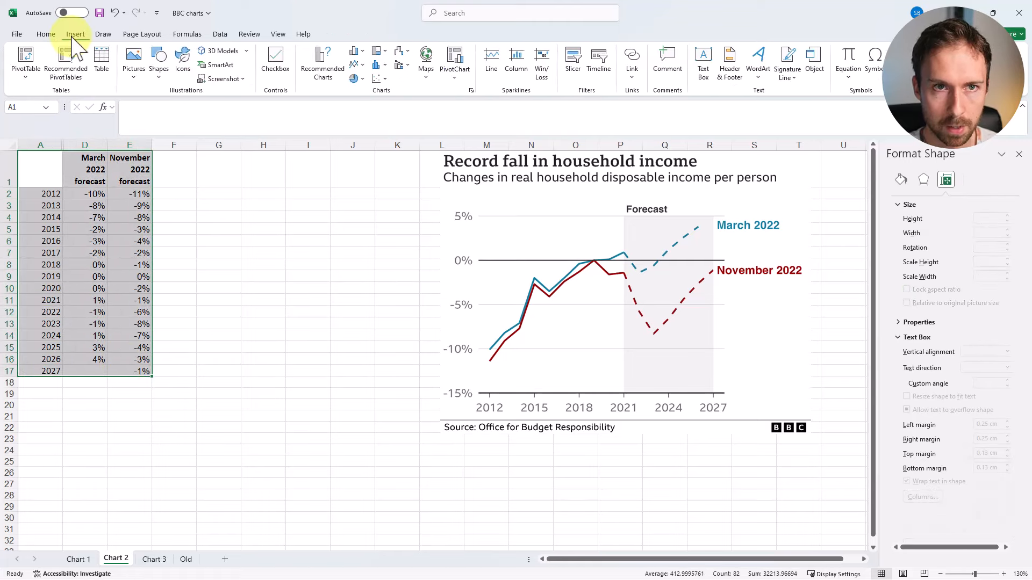
left_click(362, 64)
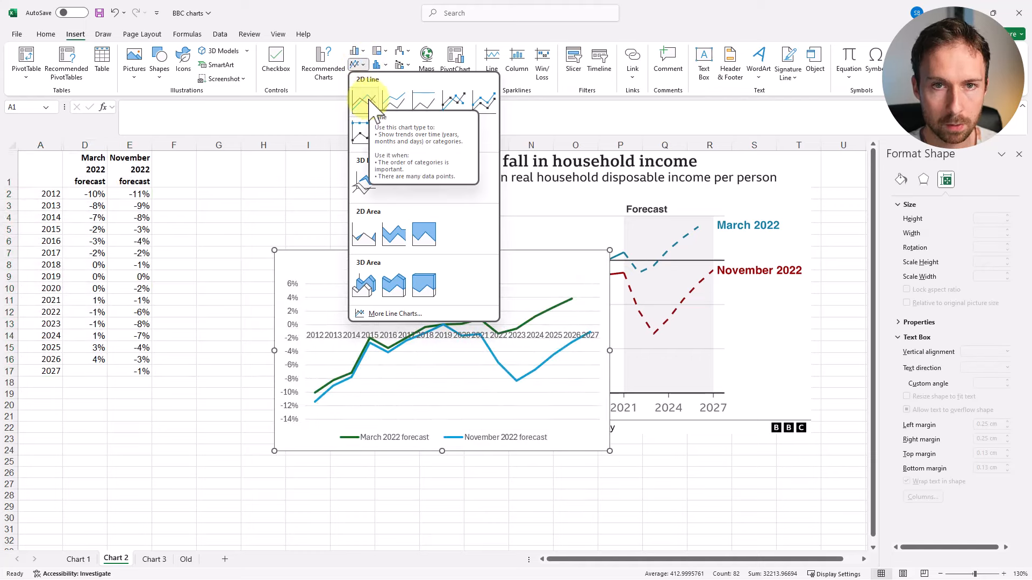
left_click(366, 100)
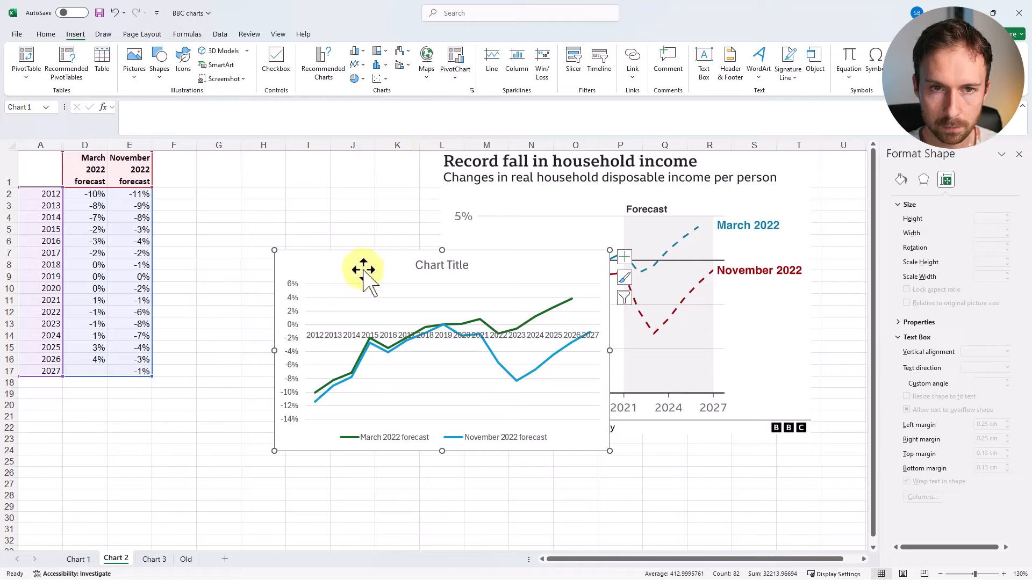
- Resize the line chart to about 10.79 cm high and 14.07 cm wide to match the reference image, and place it directly beside that image
left_click_drag(347, 267, 507, 166)
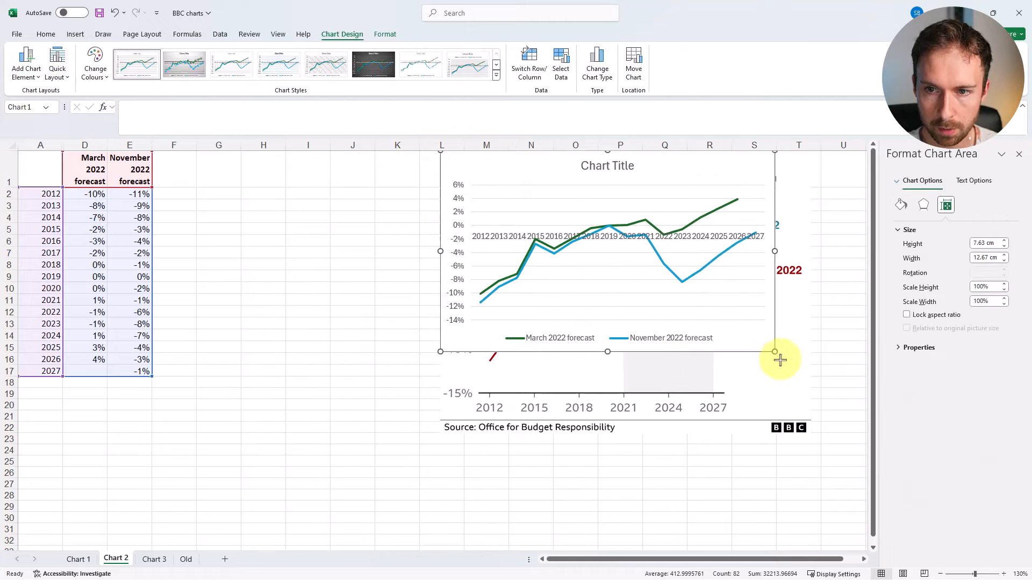
left_click_drag(775, 352, 809, 430)
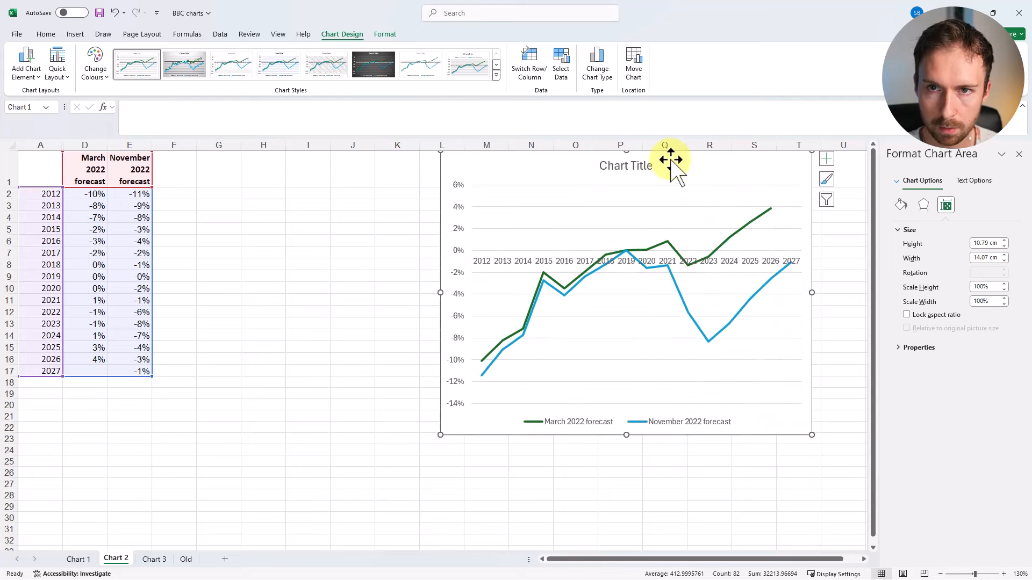
left_click_drag(668, 162, 299, 154)
left_click(286, 519)
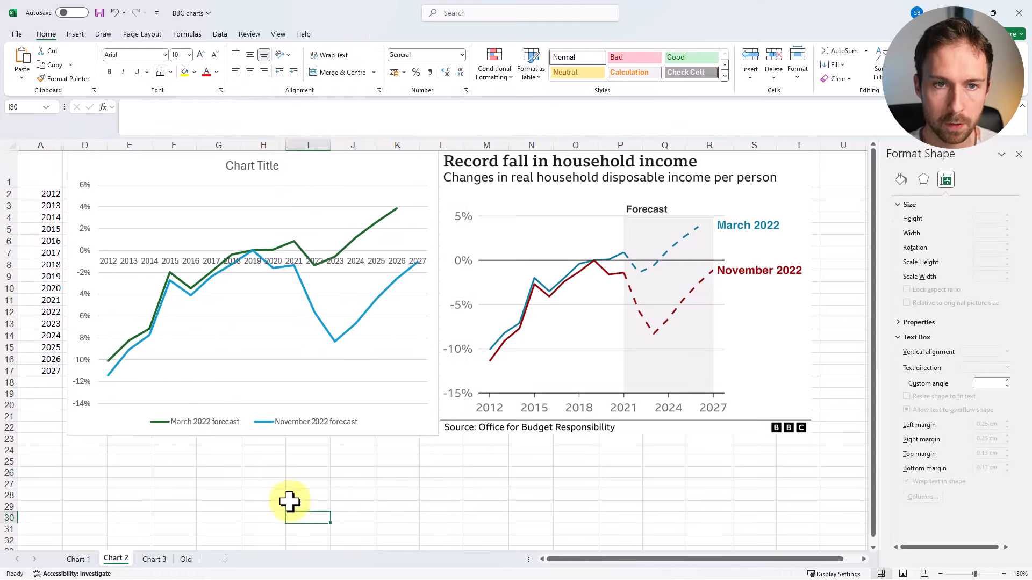
- Delete the legend from the household income line chart
left_click(301, 421)
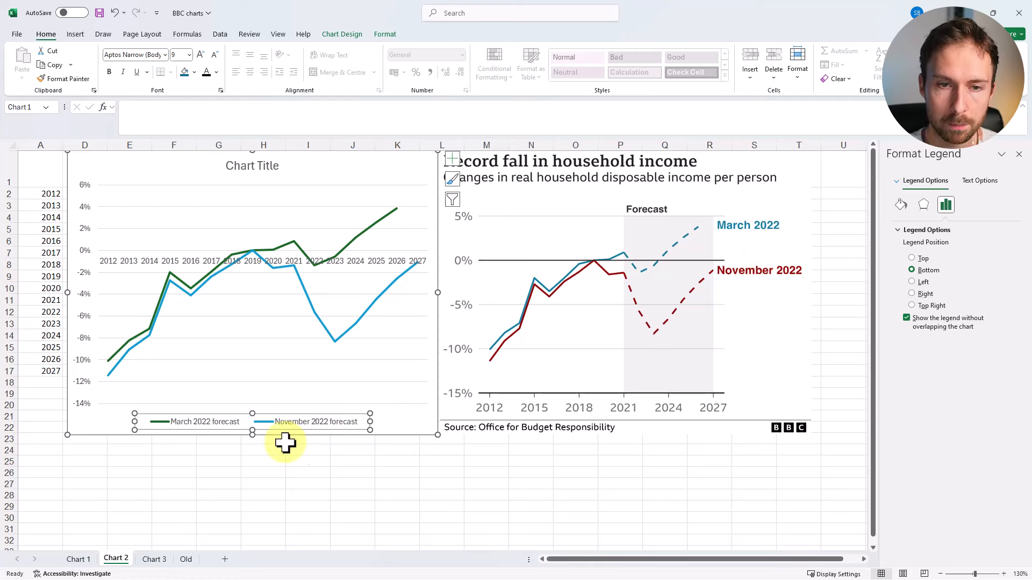
left_click(274, 474)
left_click(285, 424)
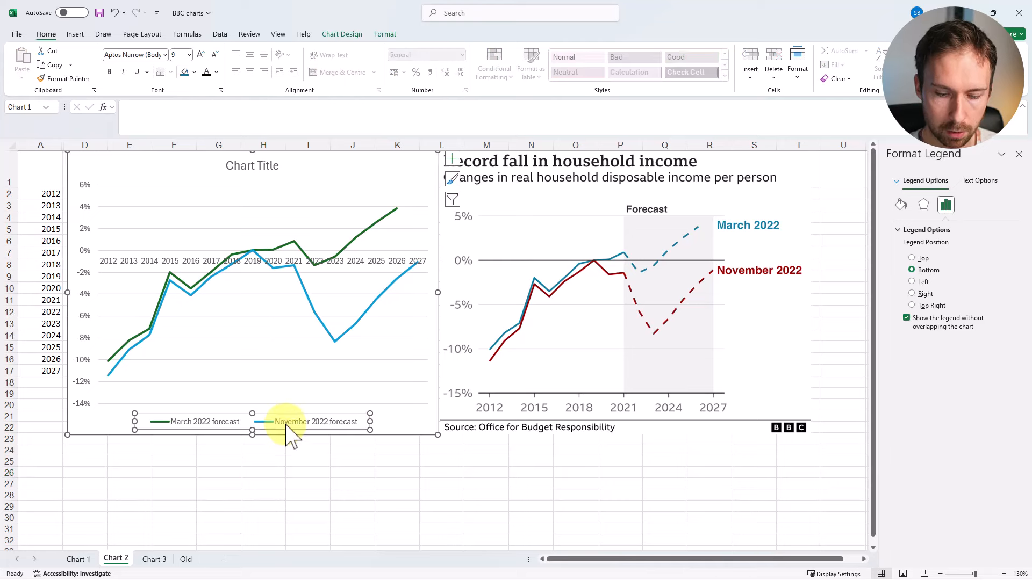
key("Delete")
left_click(398, 461)
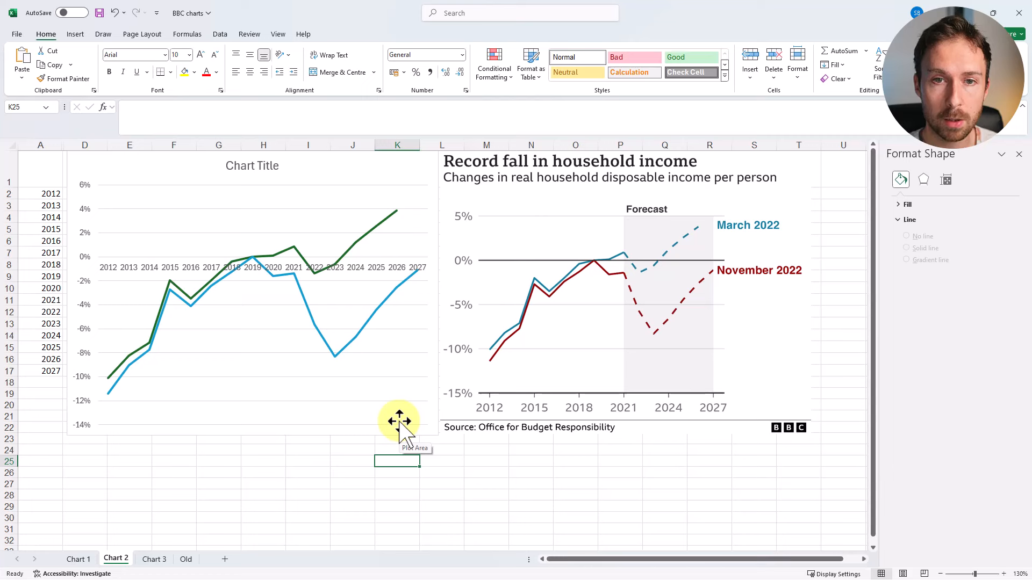
- Set the vertical axis bounds to -0.15 and 0.05 with a major unit of 0.05, and enlarge its labels to size 12
left_click(83, 216)
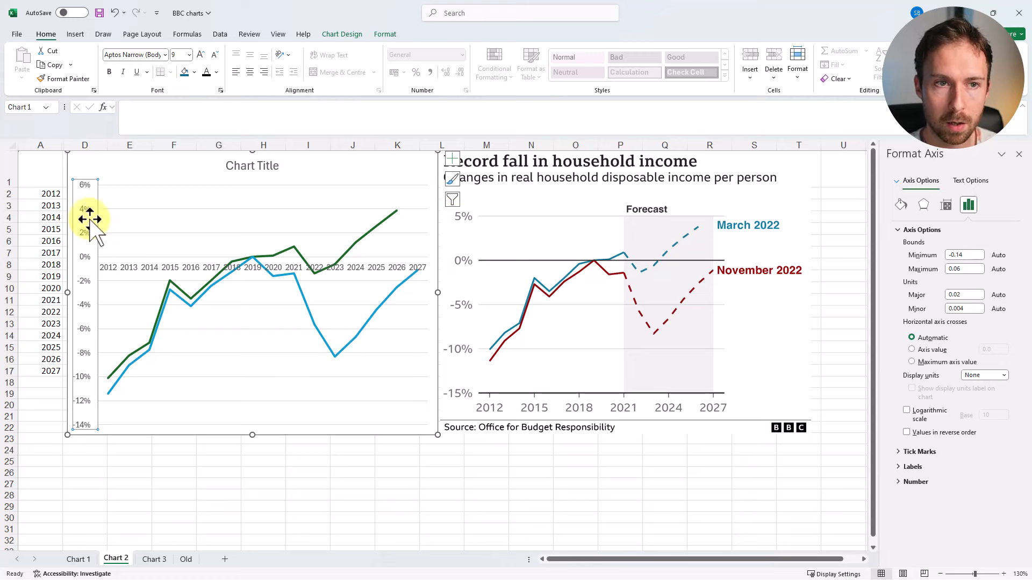
left_click(89, 217)
left_click(89, 209)
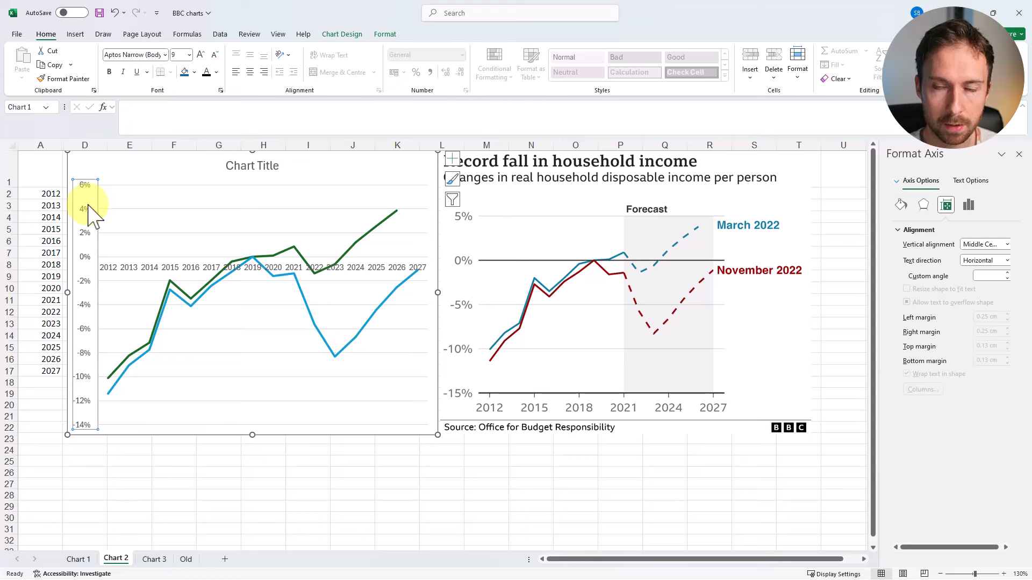
left_click(969, 206)
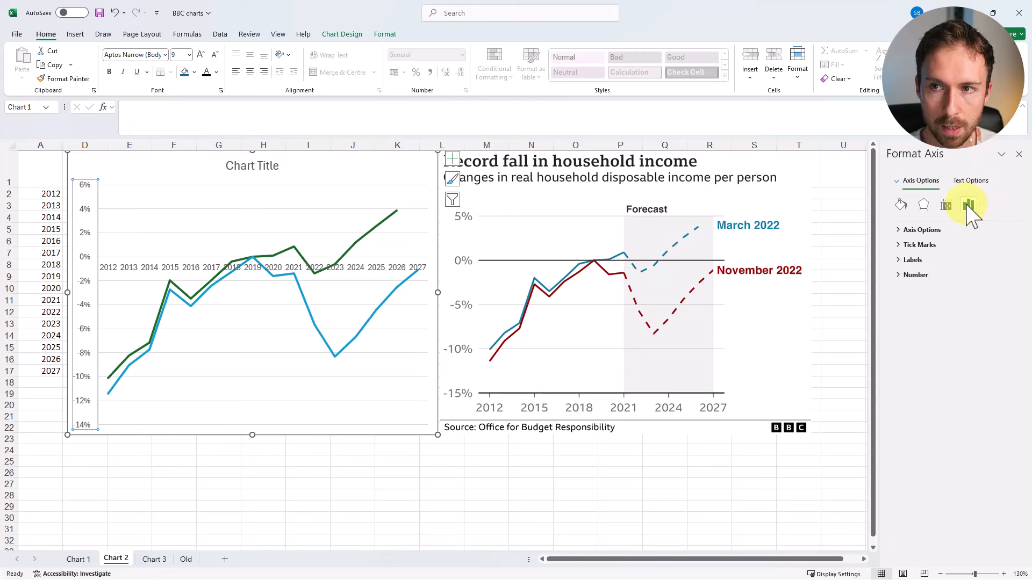
left_click(922, 230)
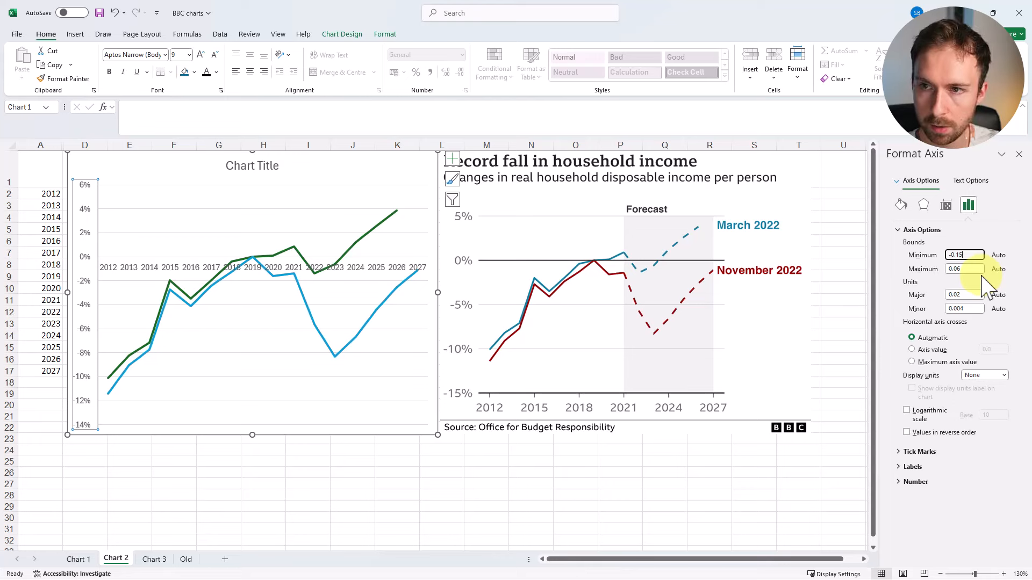
left_click(963, 271)
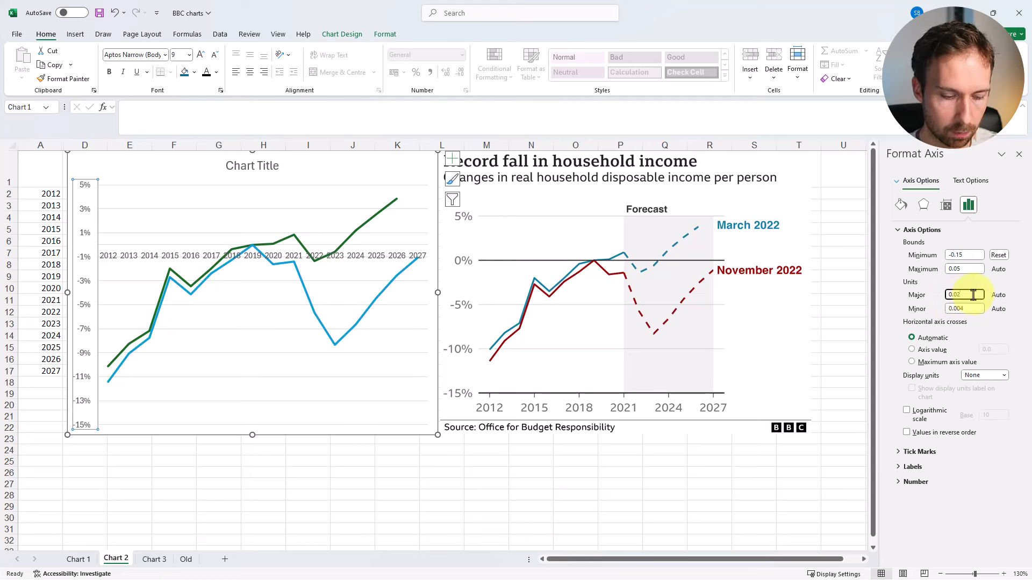
key("Tab")
type("0.01")
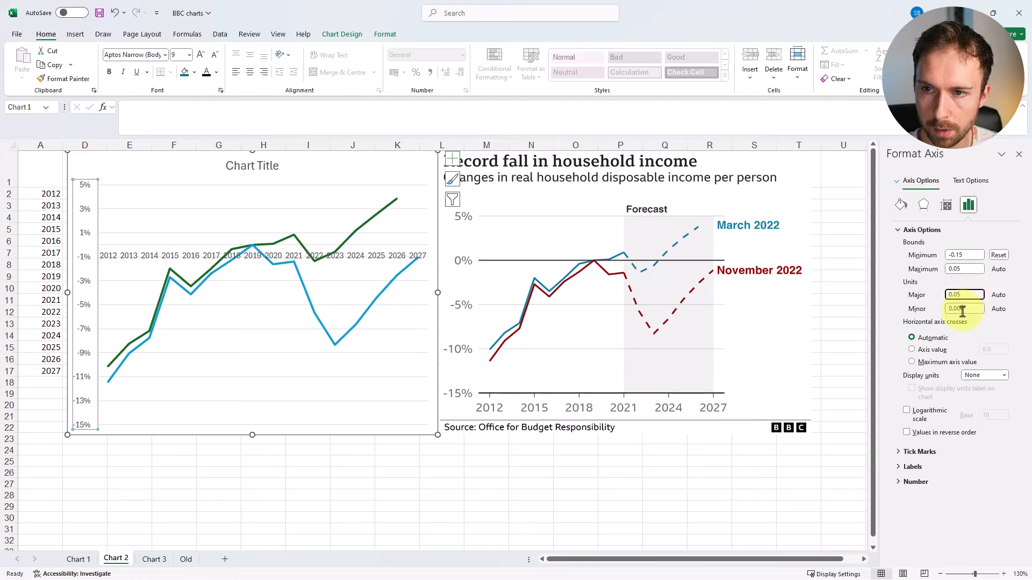
left_click(201, 55)
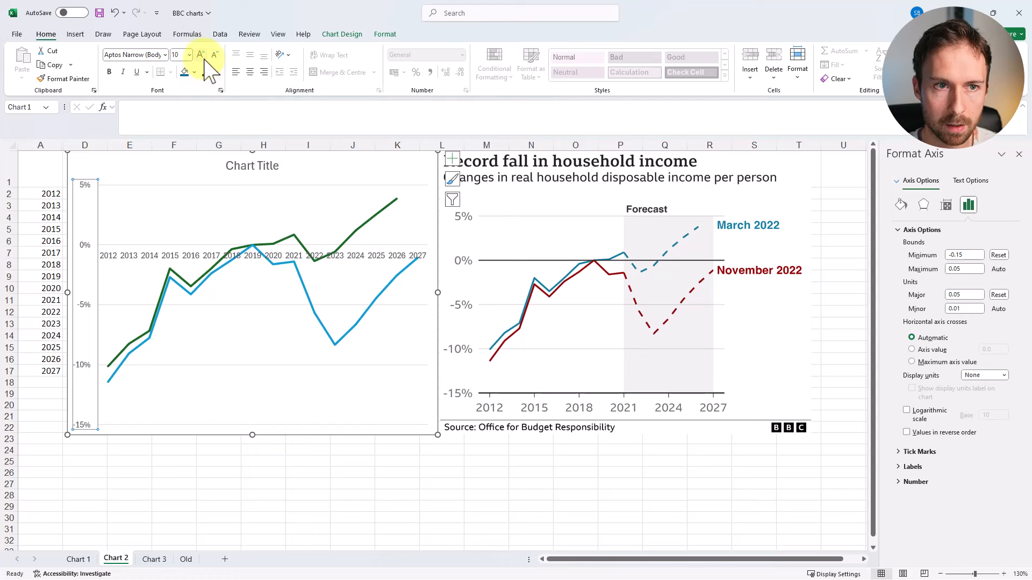
left_click(201, 55)
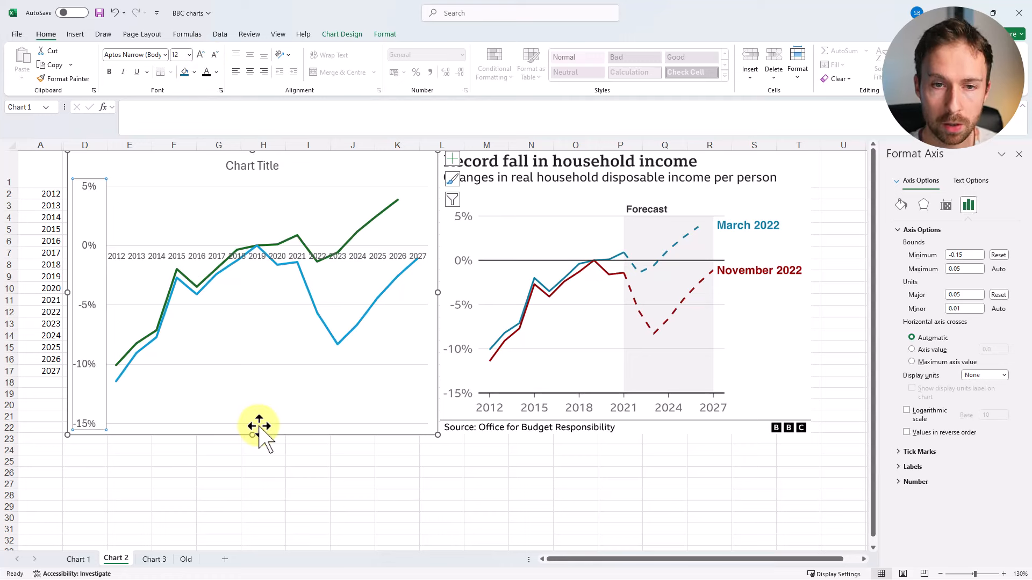
- Make the horizontal axis cross the vertical axis at the value -0.15 so the years sit at the chart's base
left_click(165, 255)
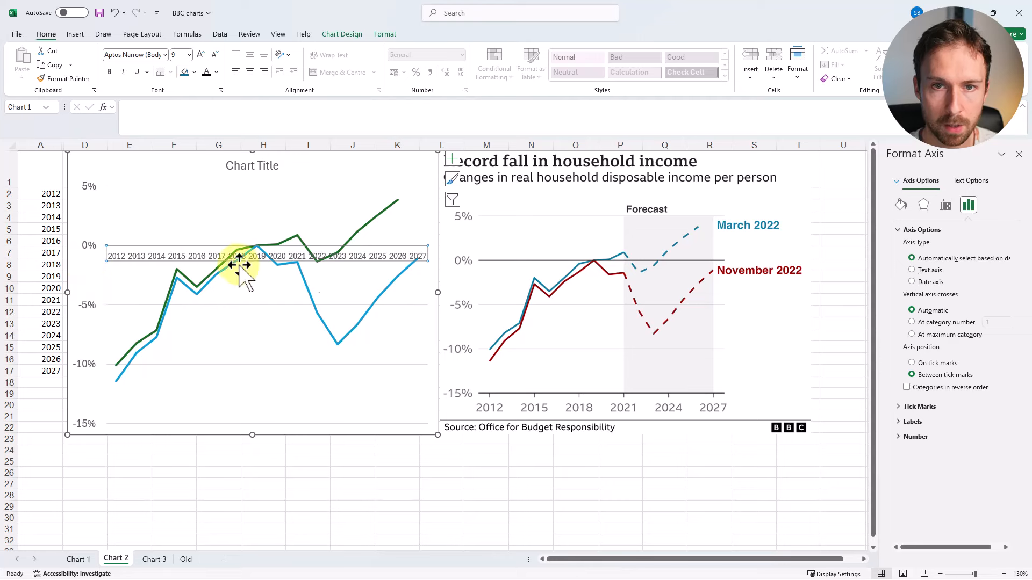
left_click(508, 380)
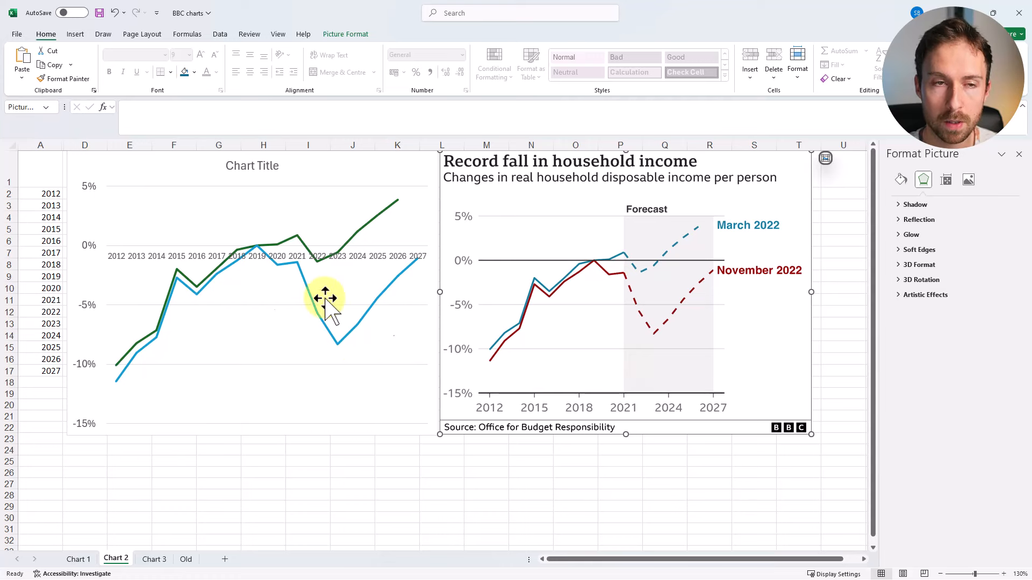
left_click(89, 249)
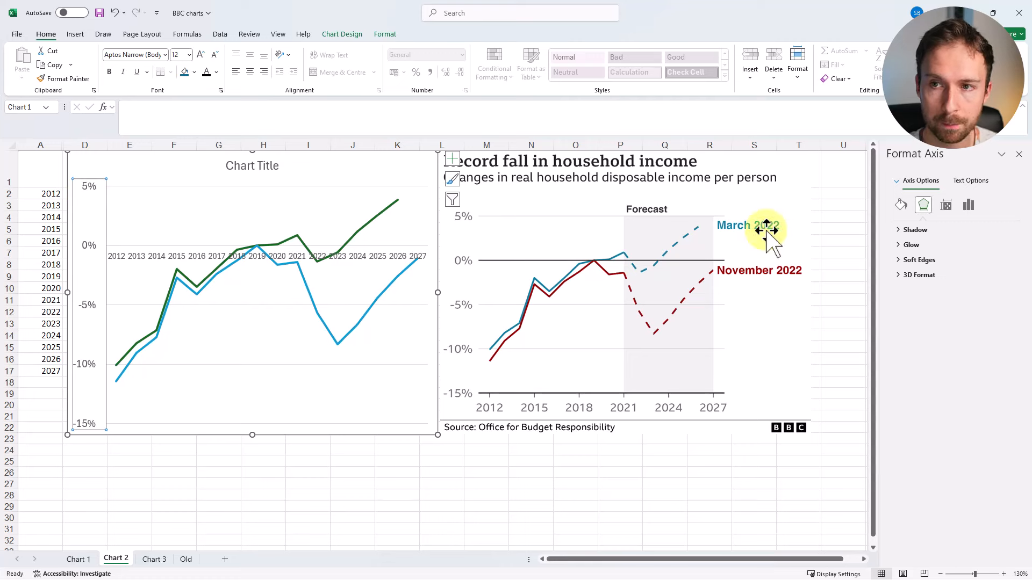
left_click(968, 205)
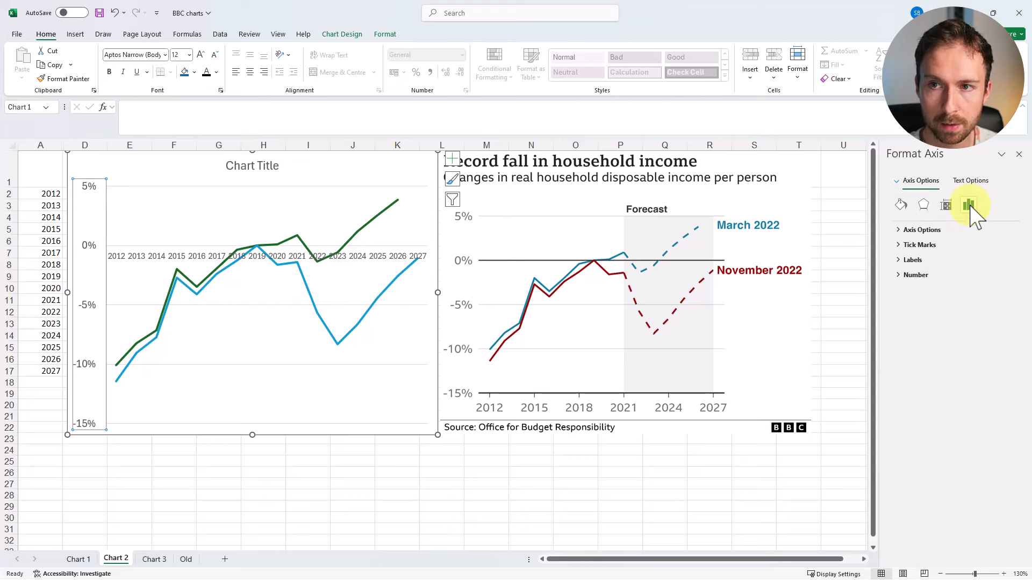
left_click(922, 230)
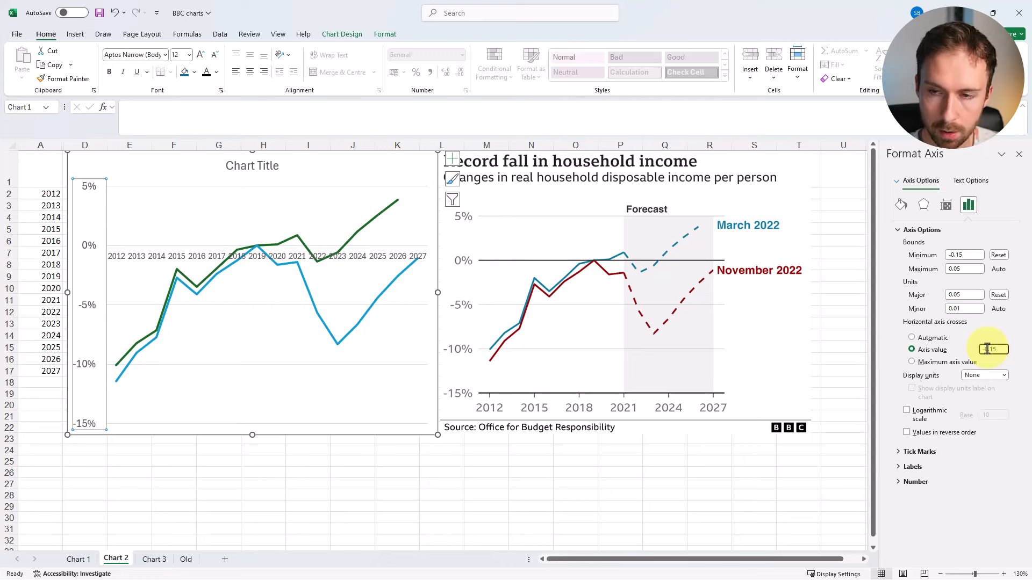
key("Return")
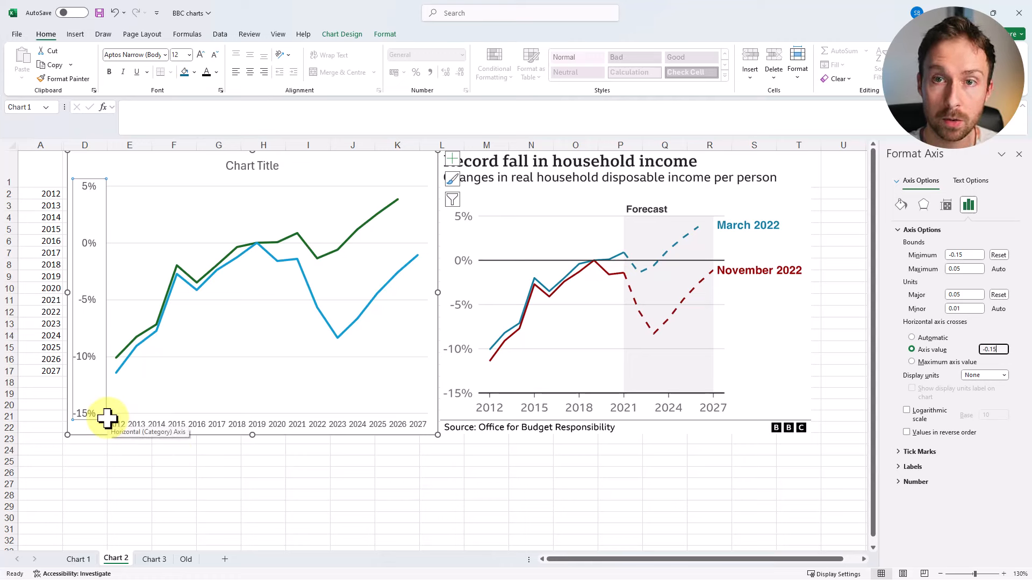
left_click(153, 450)
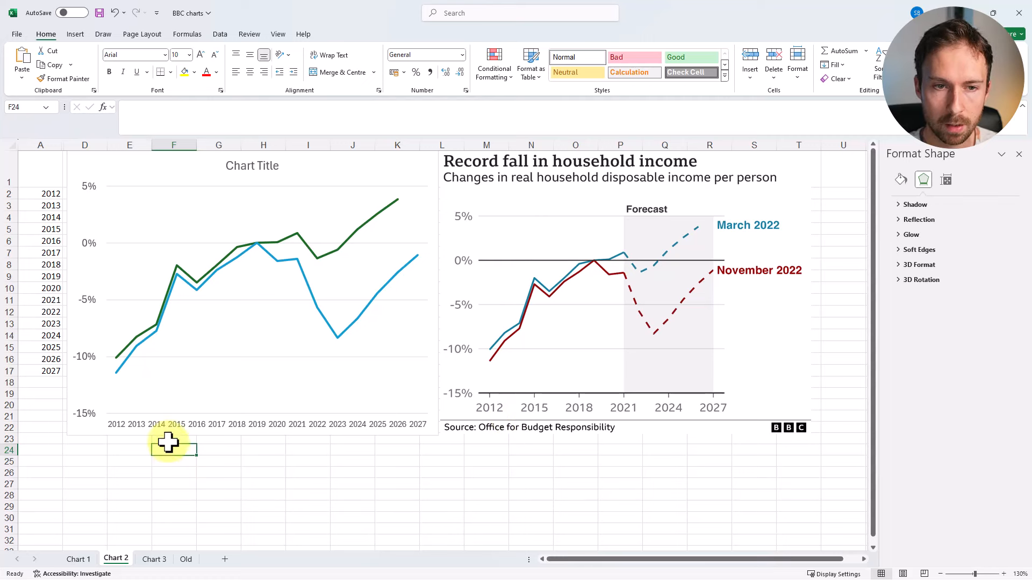
- Specify a label interval of 3 for the years on the horizontal axis
left_click(177, 426)
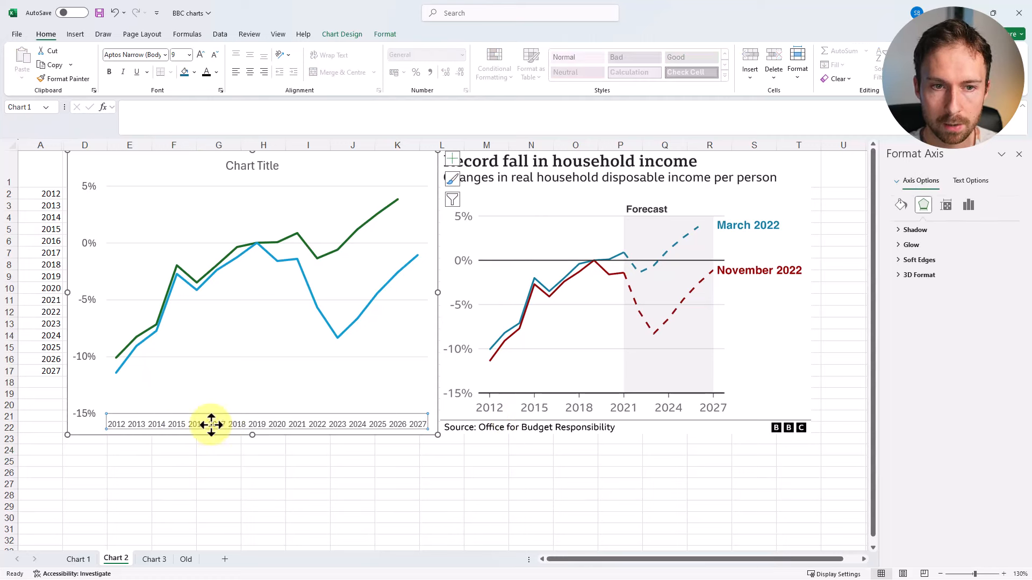
left_click(969, 206)
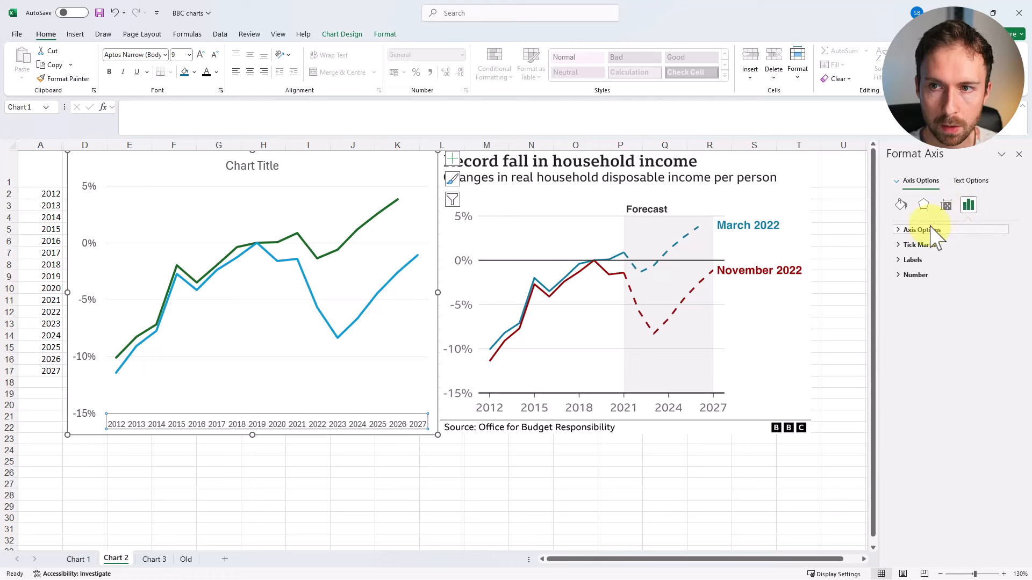
left_click(904, 262)
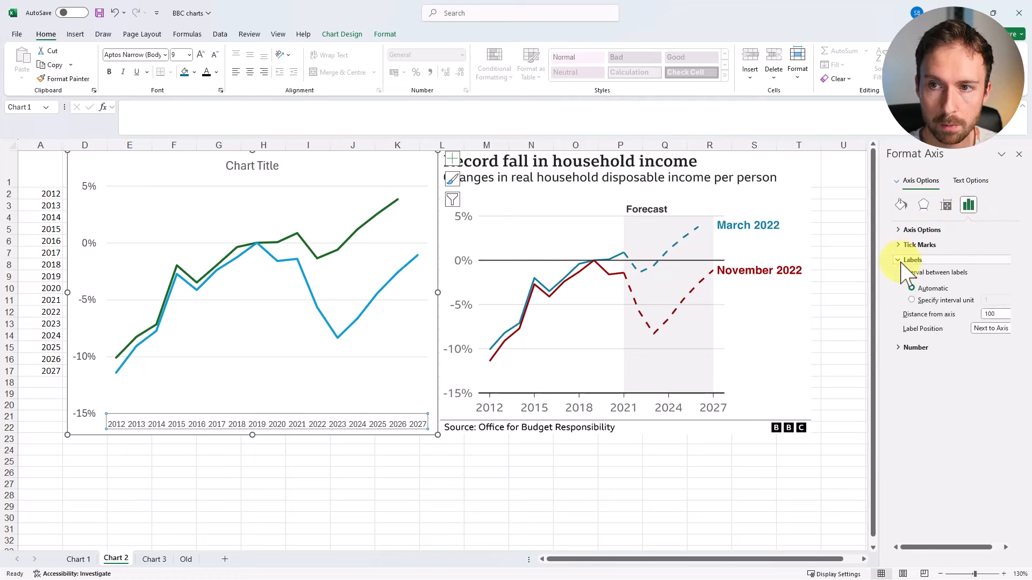
left_click(912, 300)
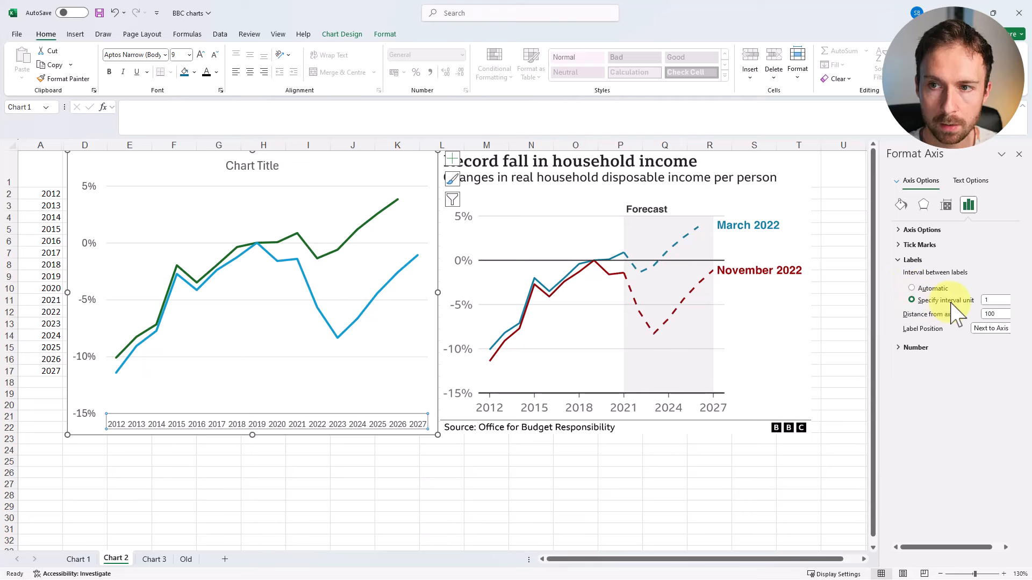
left_click(995, 302)
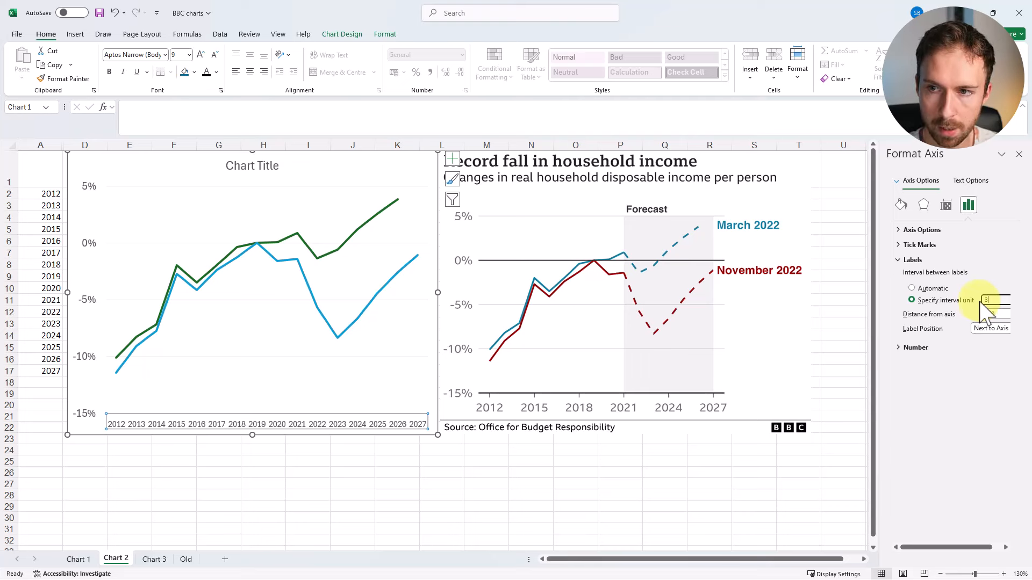
left_click(992, 314)
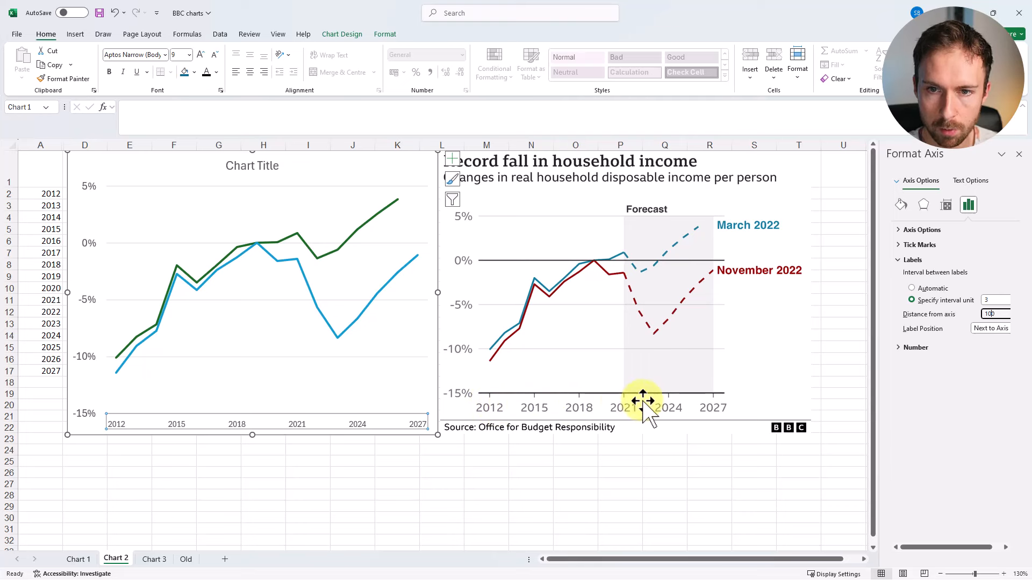
- Set the horizontal axis tick marks to an interval of 3 with the Outside major type
left_click(897, 246)
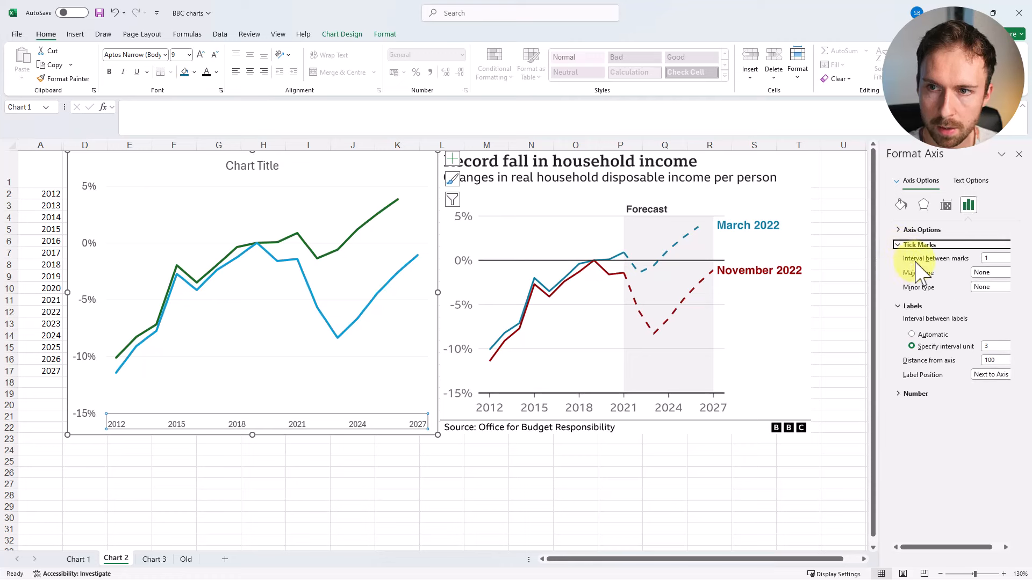
left_click(984, 259)
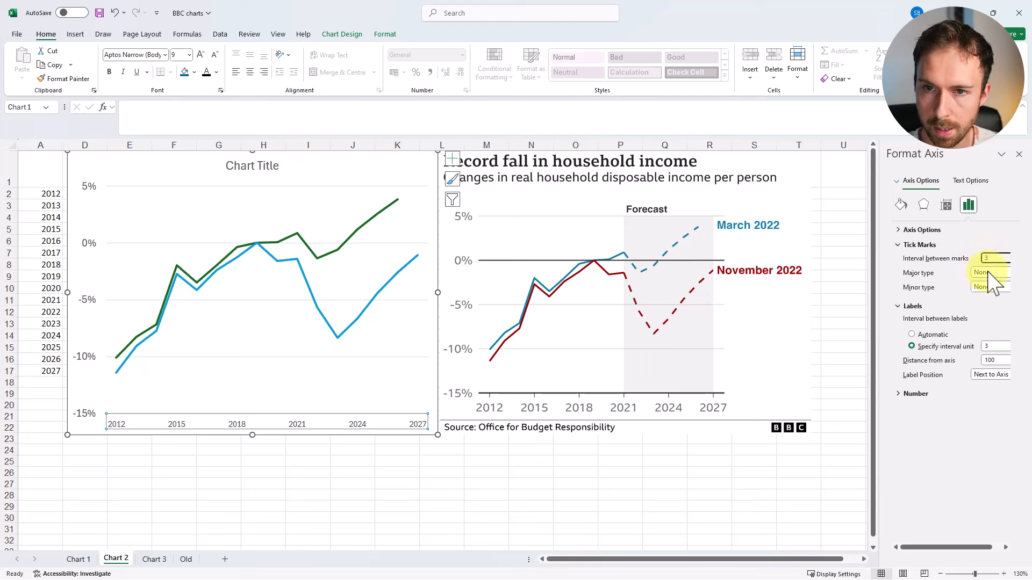
left_click(957, 306)
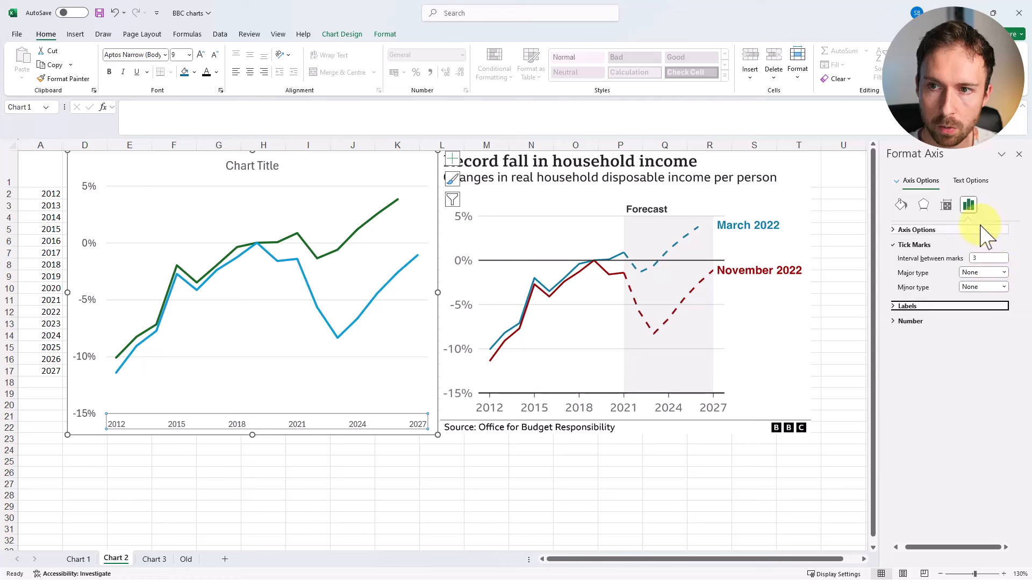
left_click(980, 273)
left_click(978, 302)
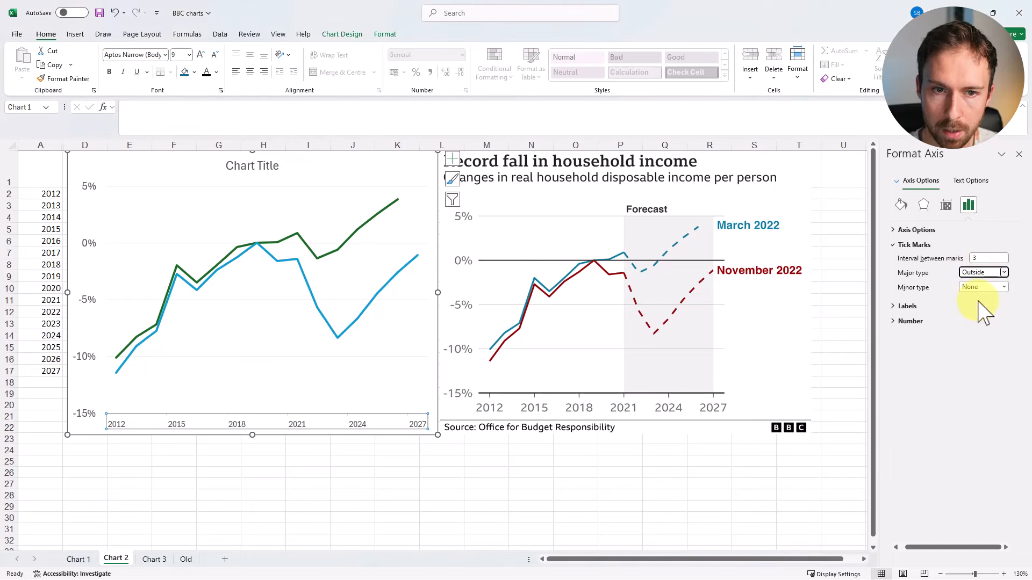
left_click(272, 458)
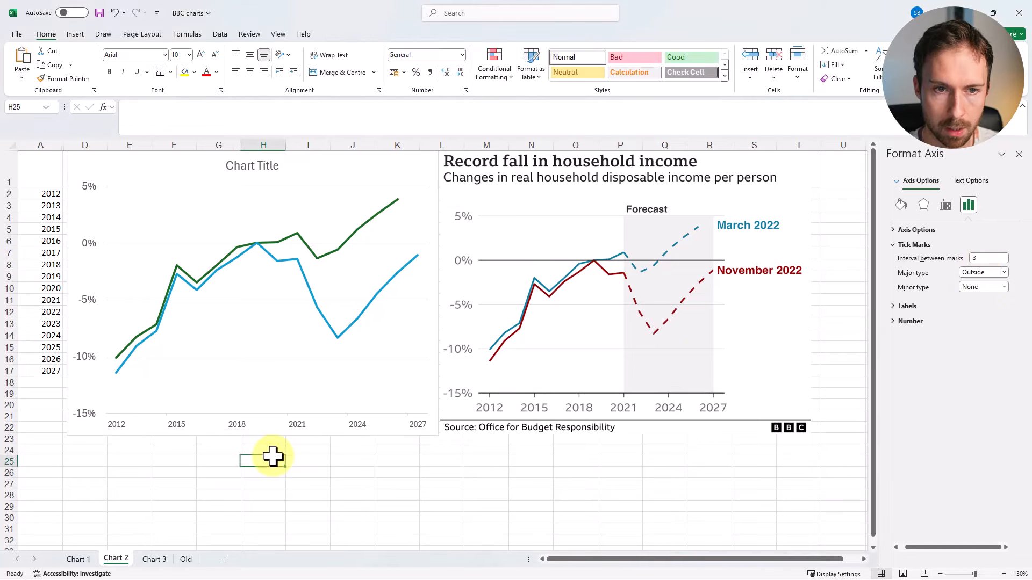
- Examine up close how the horizontal axis tick marks line up with the year labels
left_click(173, 424)
scroll(191, 421, "up", 4)
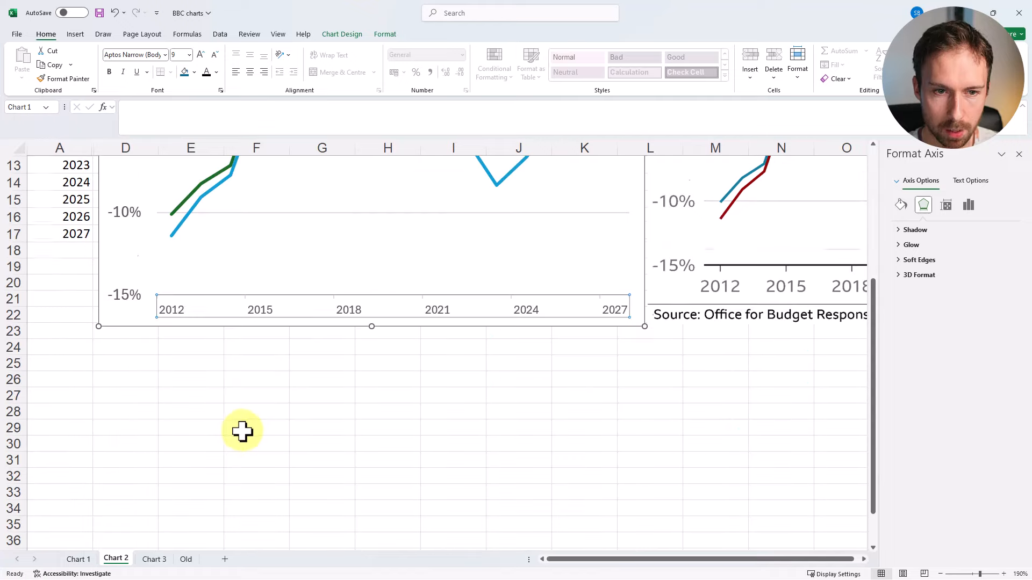
scroll(240, 384, "up", 2)
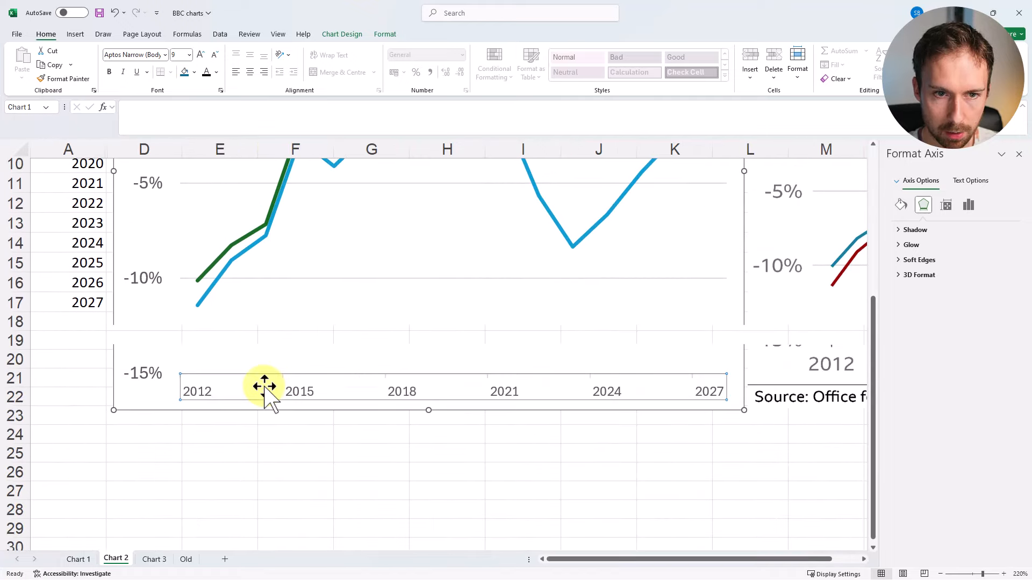
left_click(274, 431)
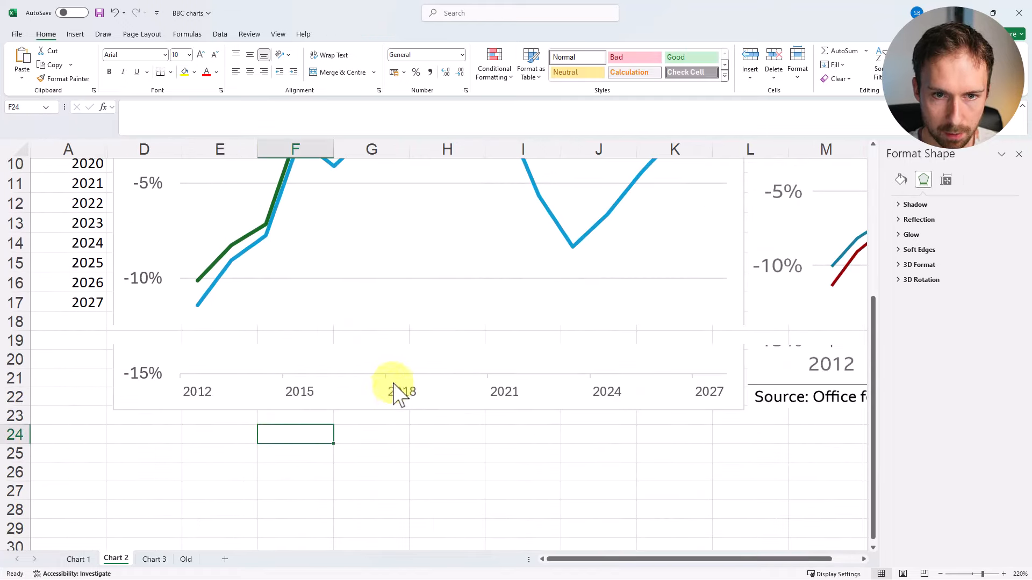
left_click(504, 415)
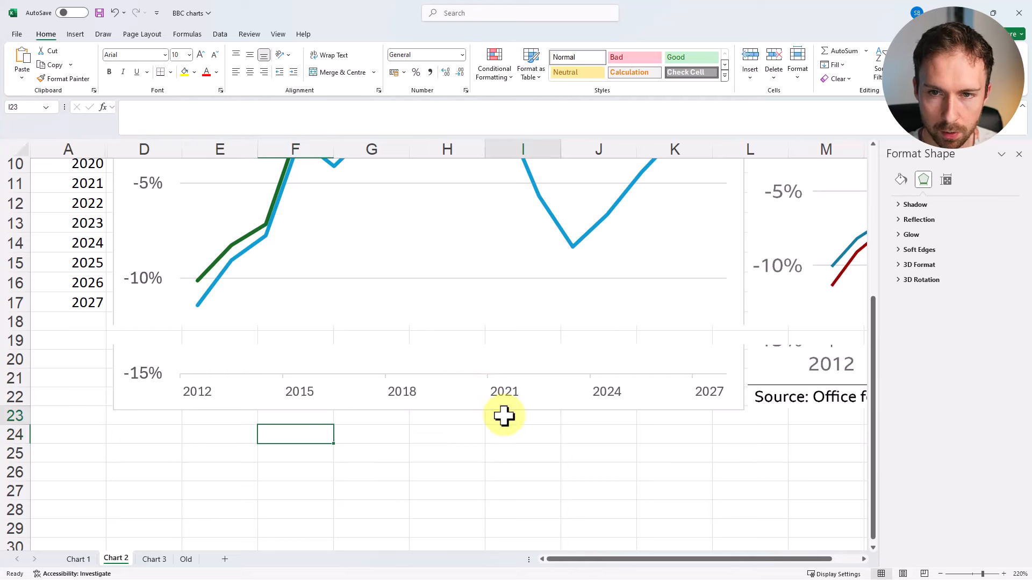
left_click(496, 394)
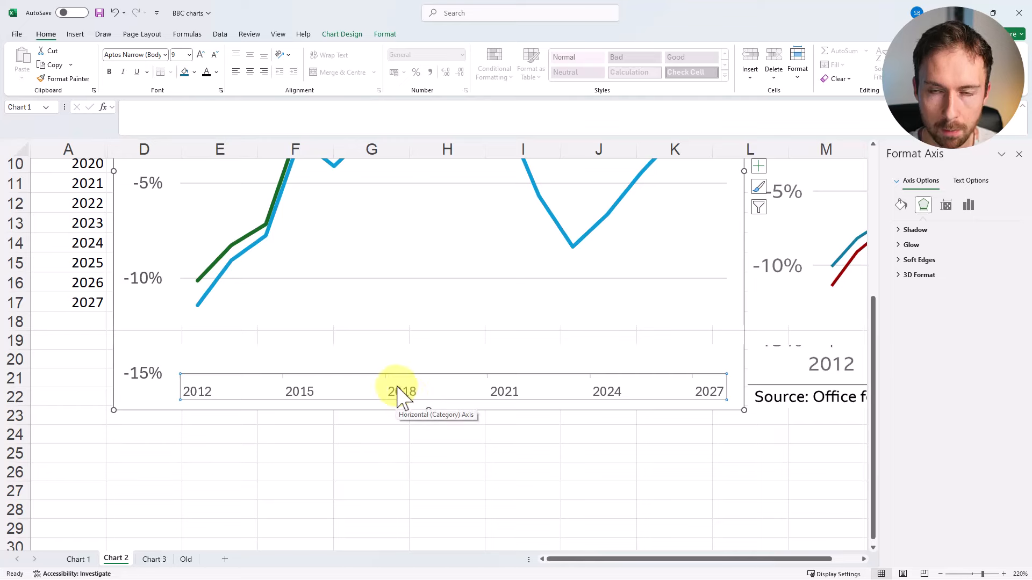
scroll(438, 382, "down", 2, "ctrl")
scroll(438, 382, "down", 2, "ctrl")
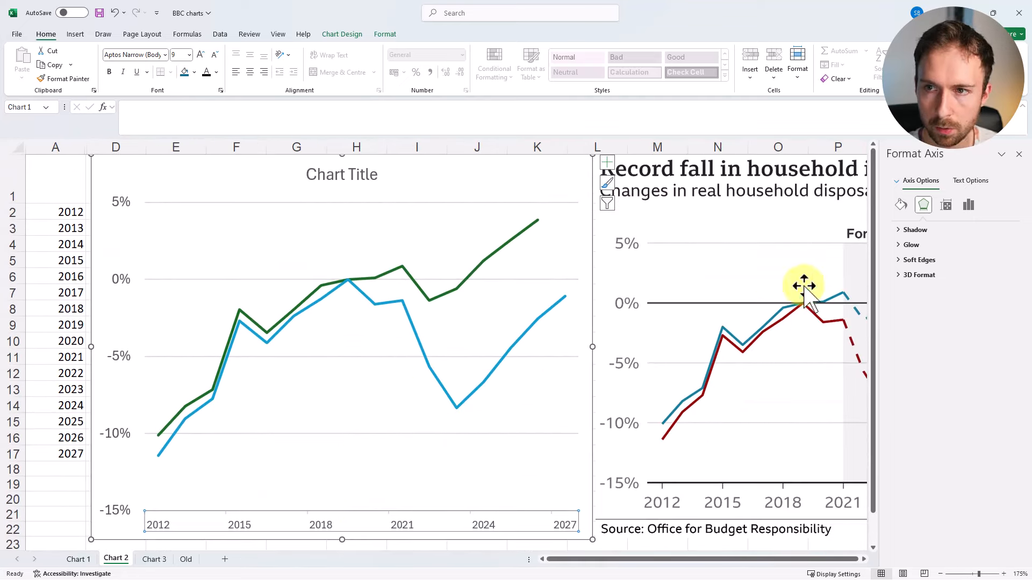
- Set the horizontal axis position to On tick marks so the lines start at the edge of the plot
left_click(969, 207)
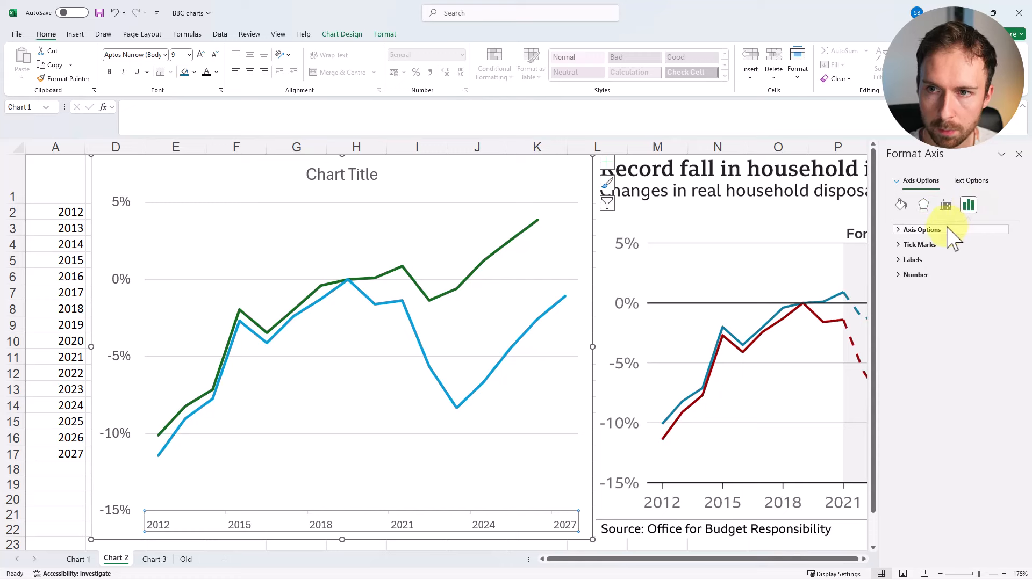
left_click(919, 231)
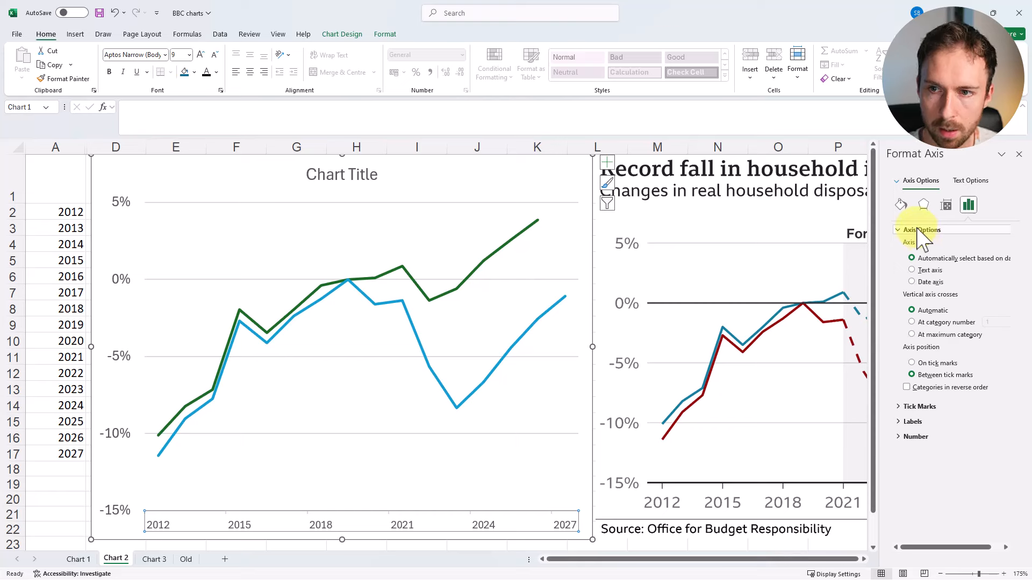
left_click(930, 363)
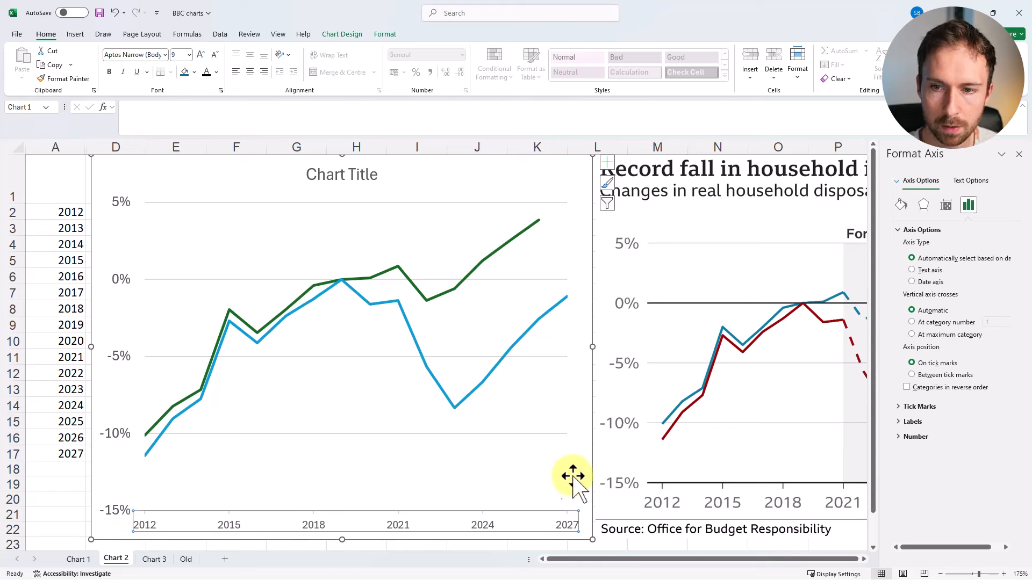
- Increase the font size of the year labels on the horizontal axis to 12
scroll(688, 519, "down", 2, "ctrl")
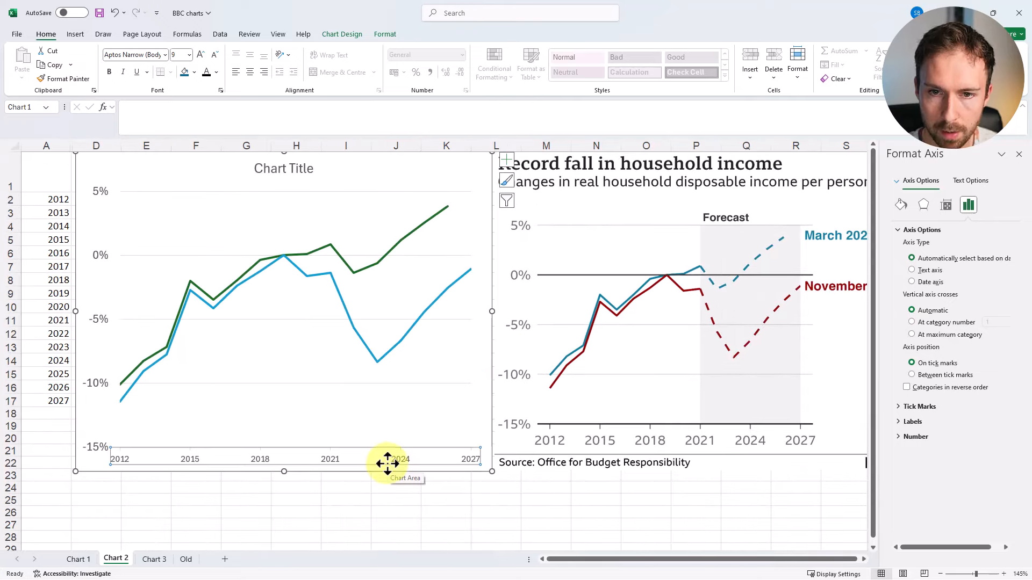
left_click(201, 54)
left_click(200, 54)
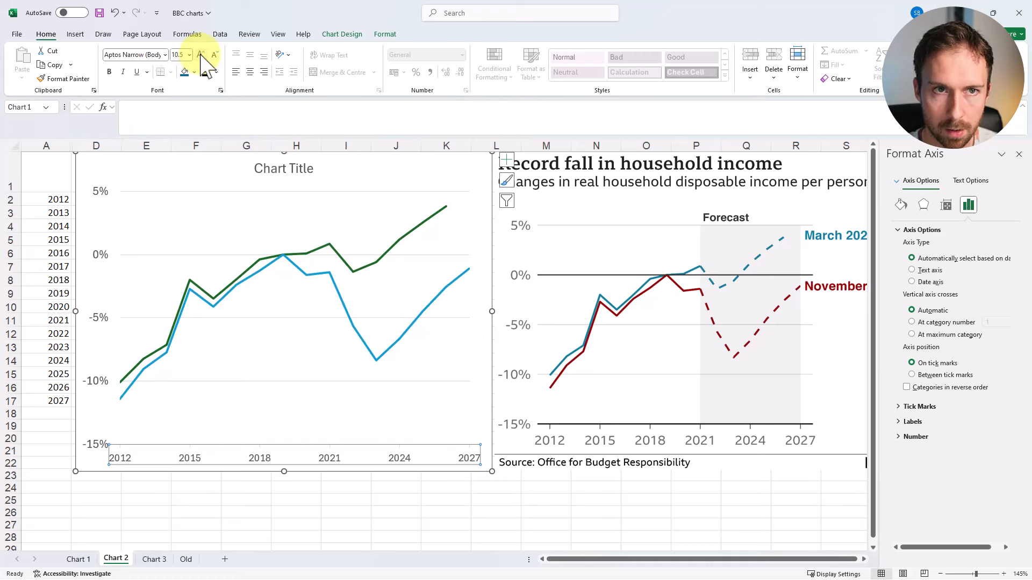
left_click(200, 54)
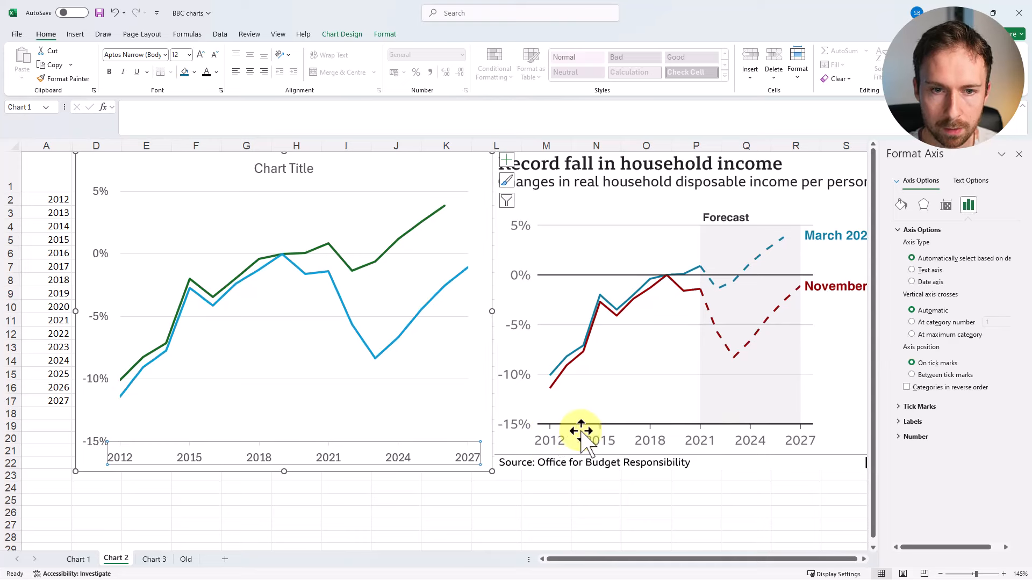
- Give the horizontal axis a black outline with a weight of 1 pt
left_click(388, 34)
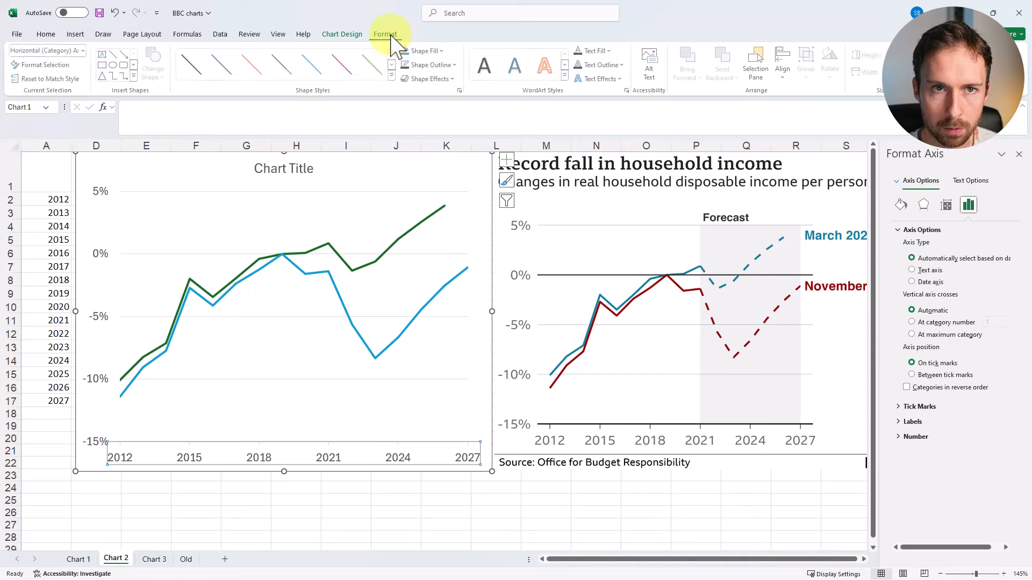
left_click(424, 64)
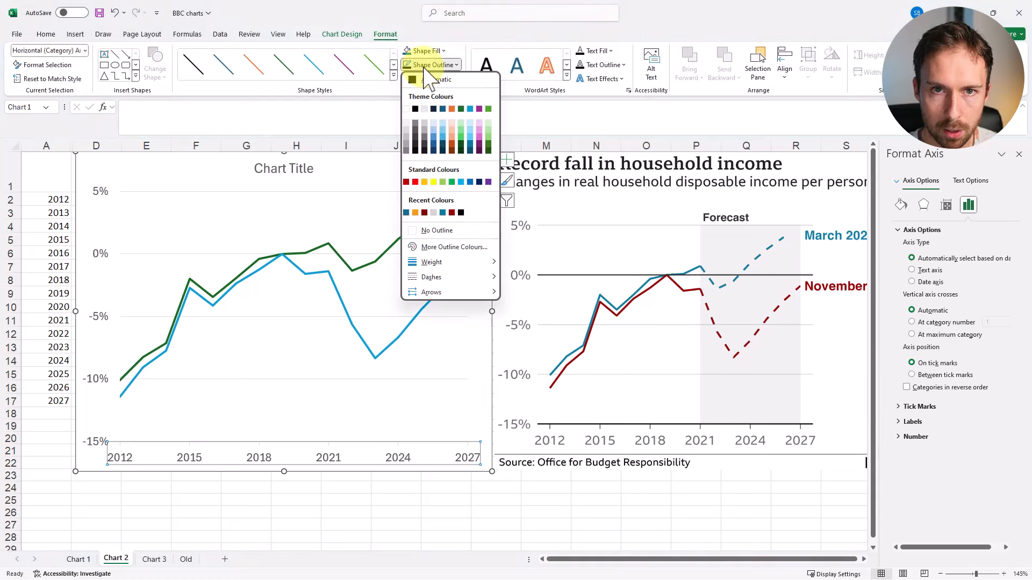
left_click(417, 108)
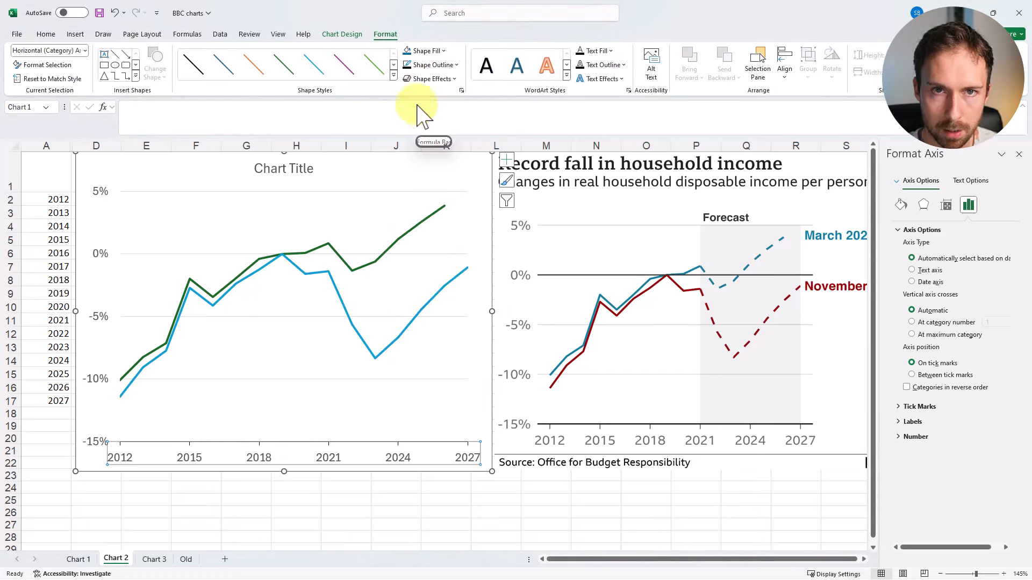
left_click(433, 64)
mouse_move(436, 262)
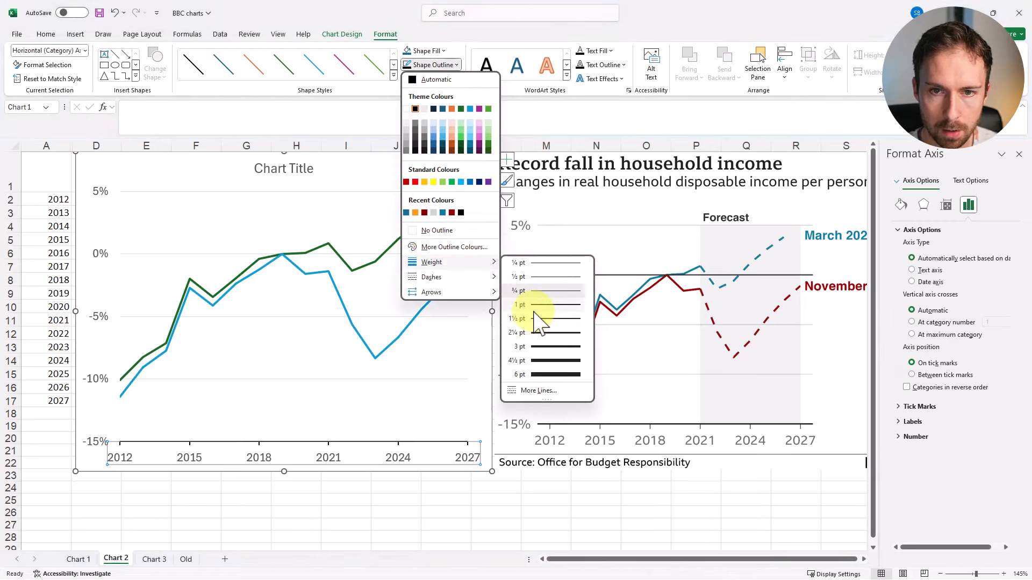
left_click(536, 305)
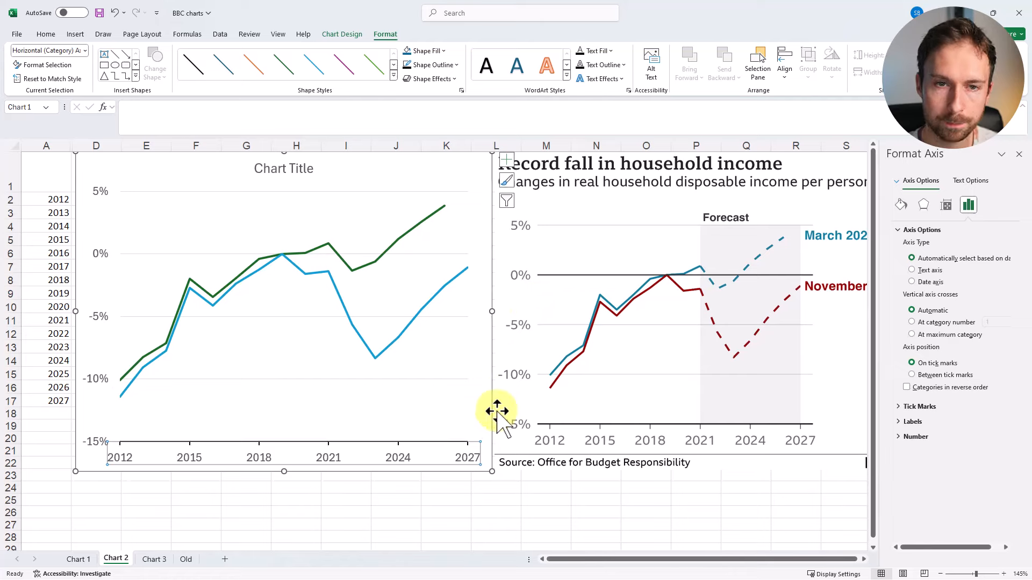
left_click(495, 500)
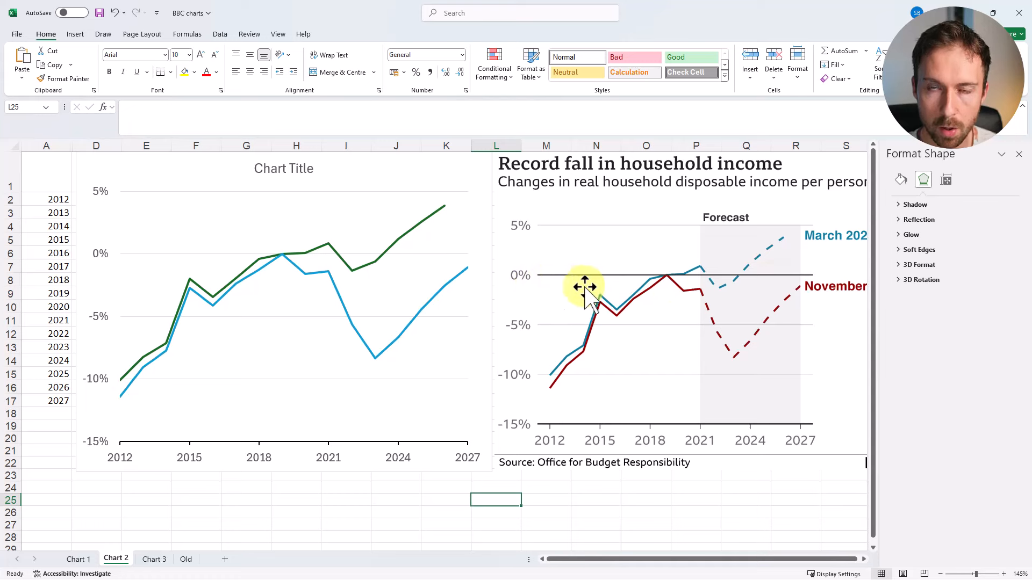
- Try to select the 0% gridline on its own, separately from the other major gridlines
left_click(144, 256)
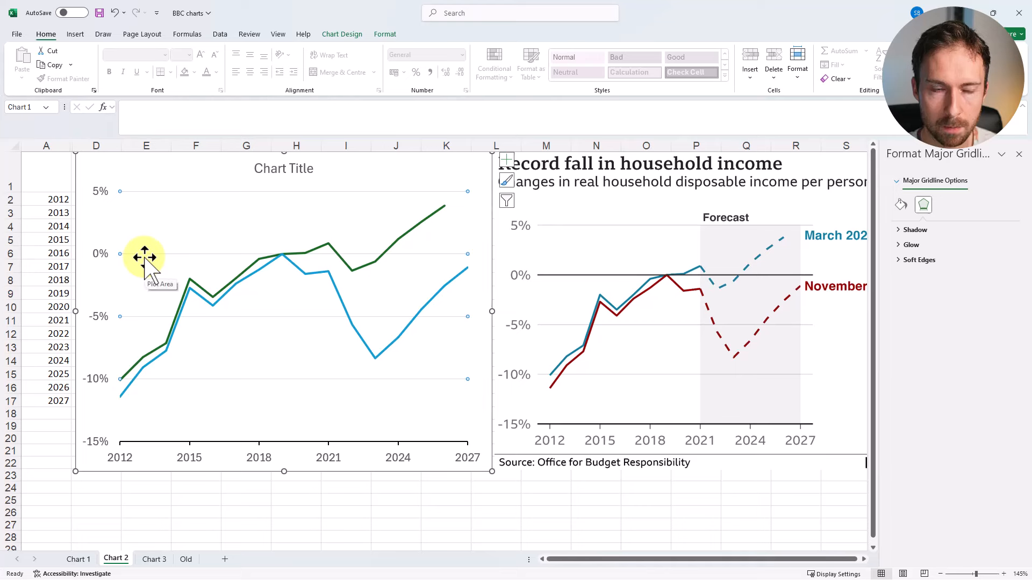
left_click(143, 258)
left_click(143, 254)
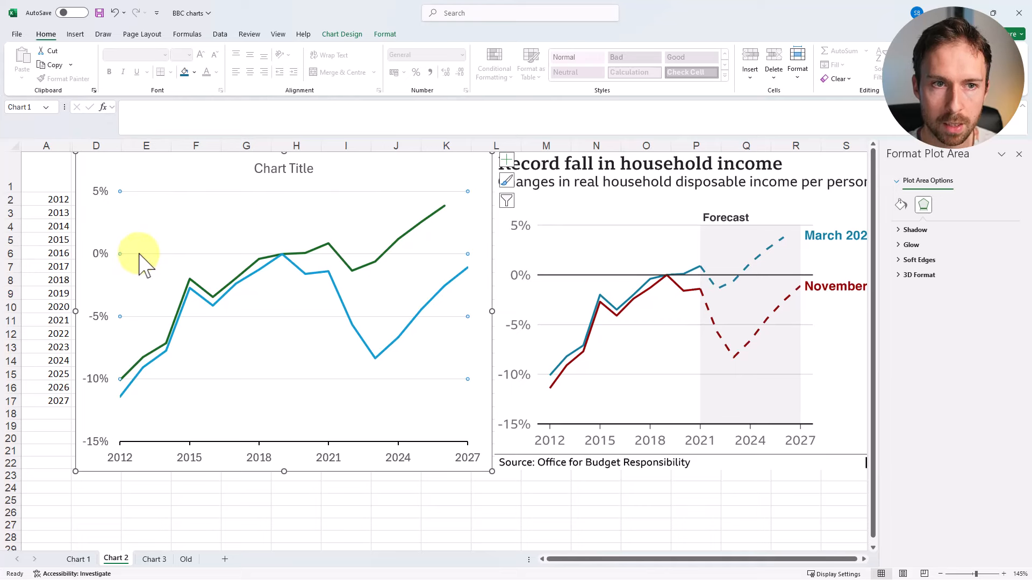
left_click(147, 194)
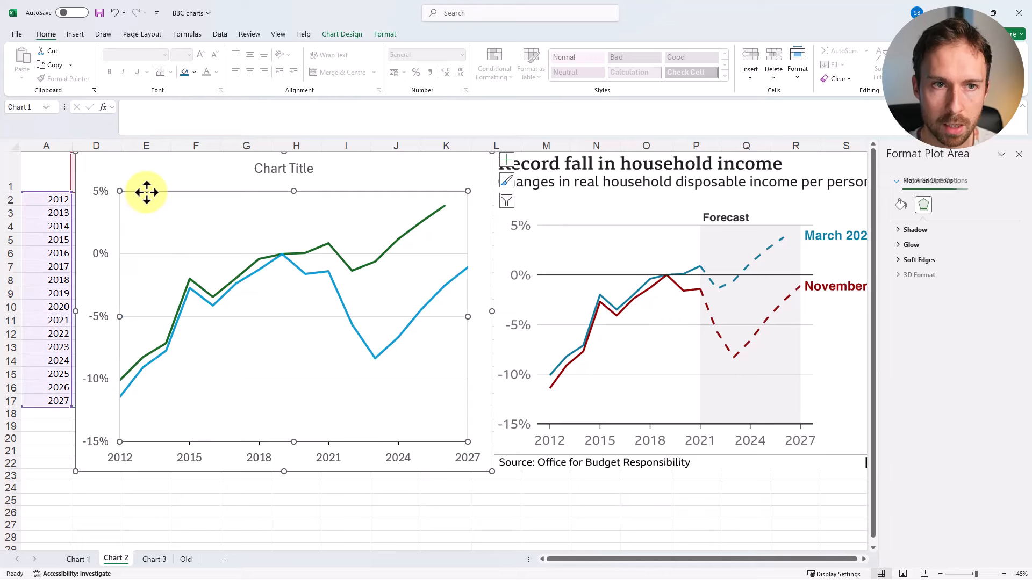
left_click(144, 256)
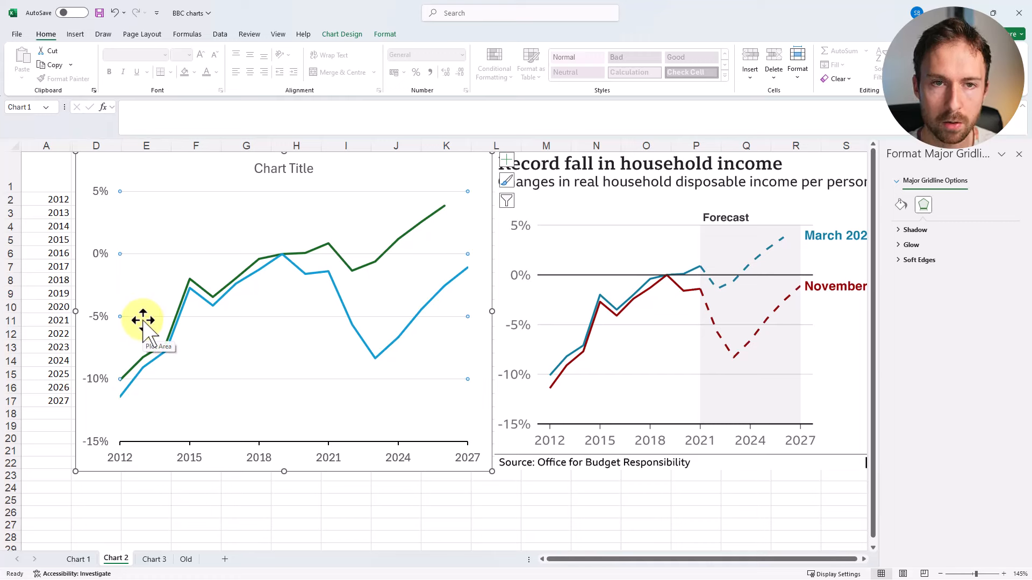
left_click(132, 292)
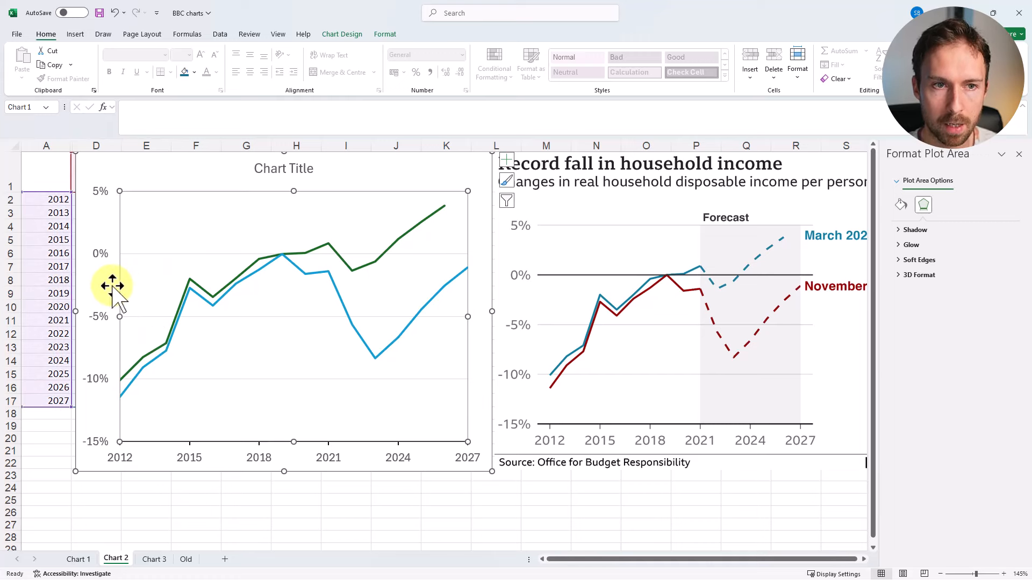
- Draw a straight horizontal line about 12 cm long inside the chart and align it with the 0% gridline
left_click(111, 280)
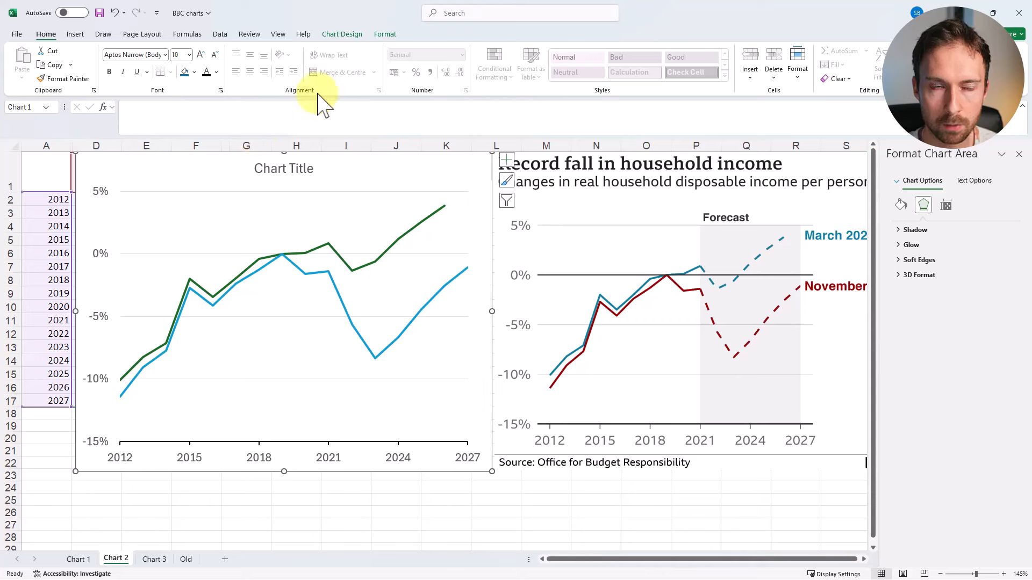
left_click(384, 34)
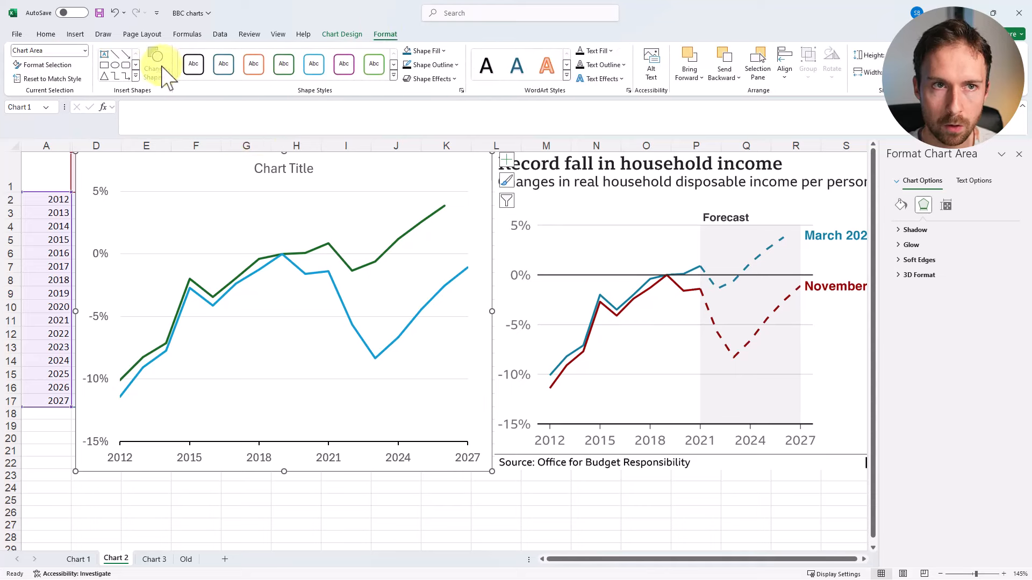
left_click(115, 55)
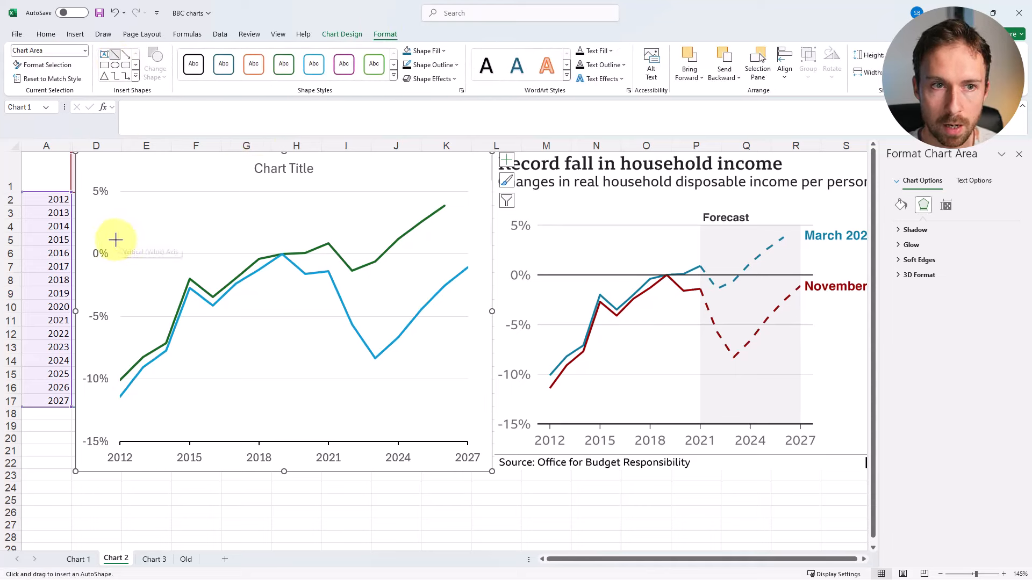
left_click_drag(115, 240, 470, 238)
left_click_drag(261, 237, 261, 253)
left_click(345, 232)
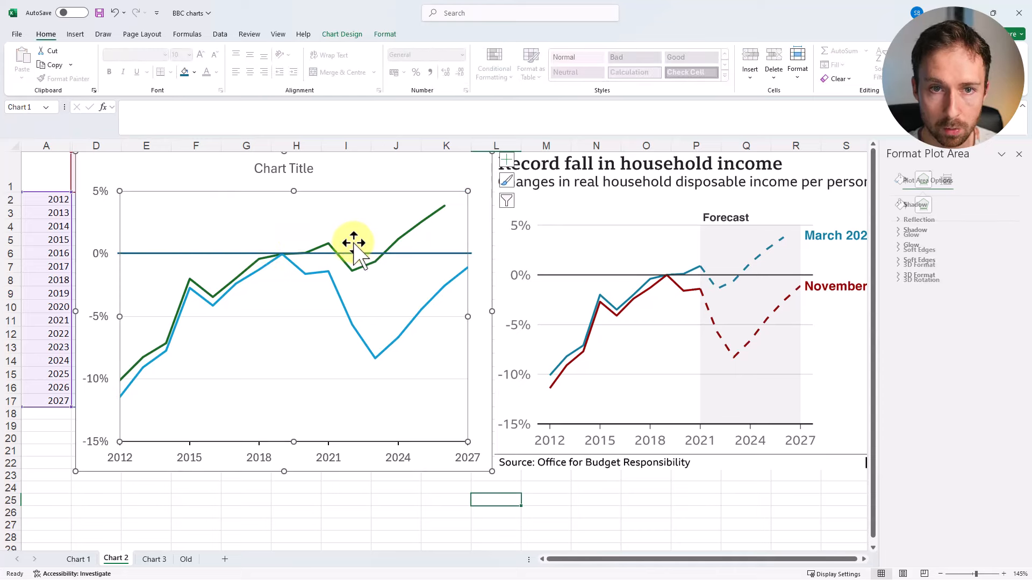
- Apply the black line style to the drawn 0% line and give it a thin outline weight
left_click(355, 251)
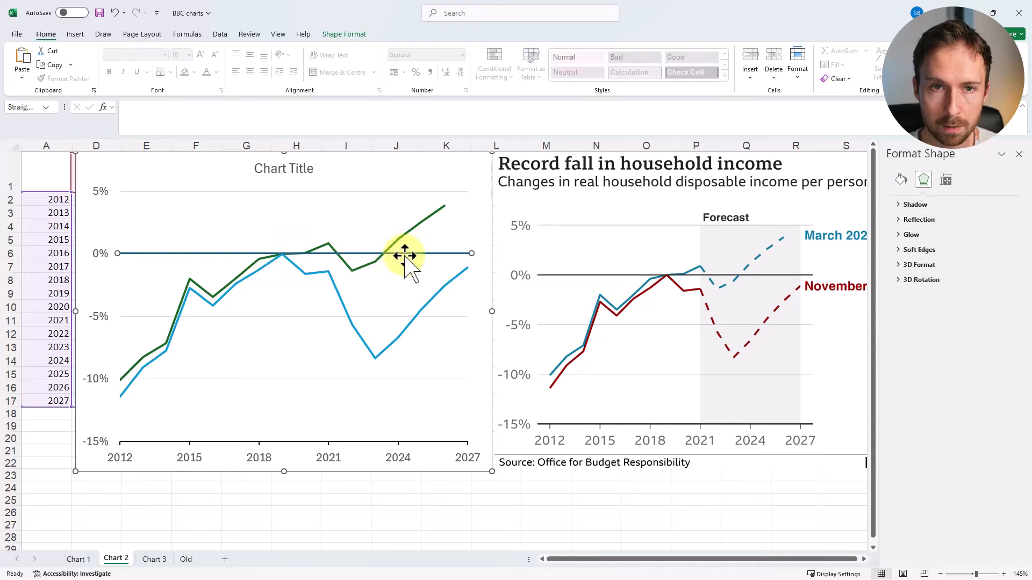
left_click(341, 33)
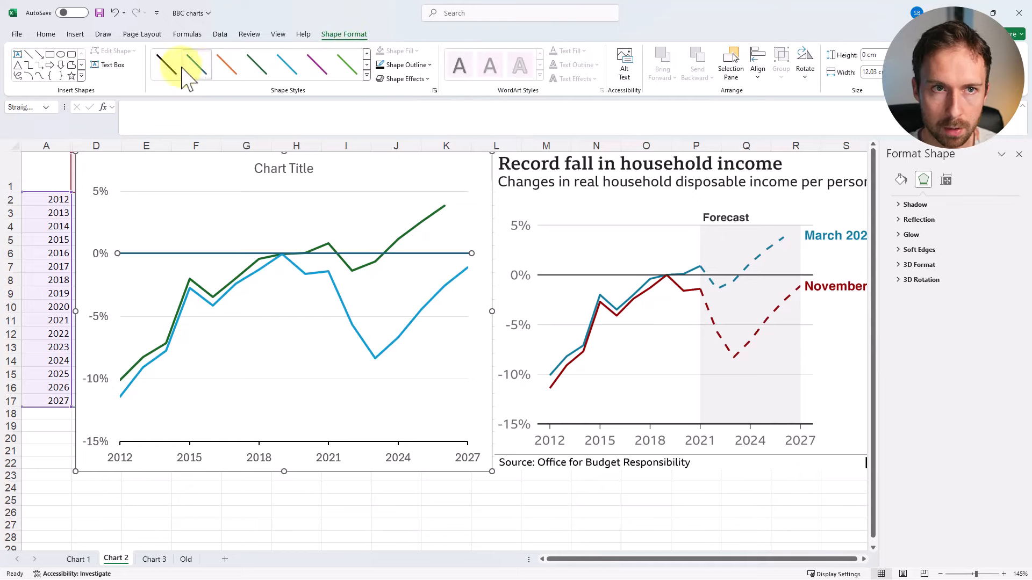
left_click(171, 75)
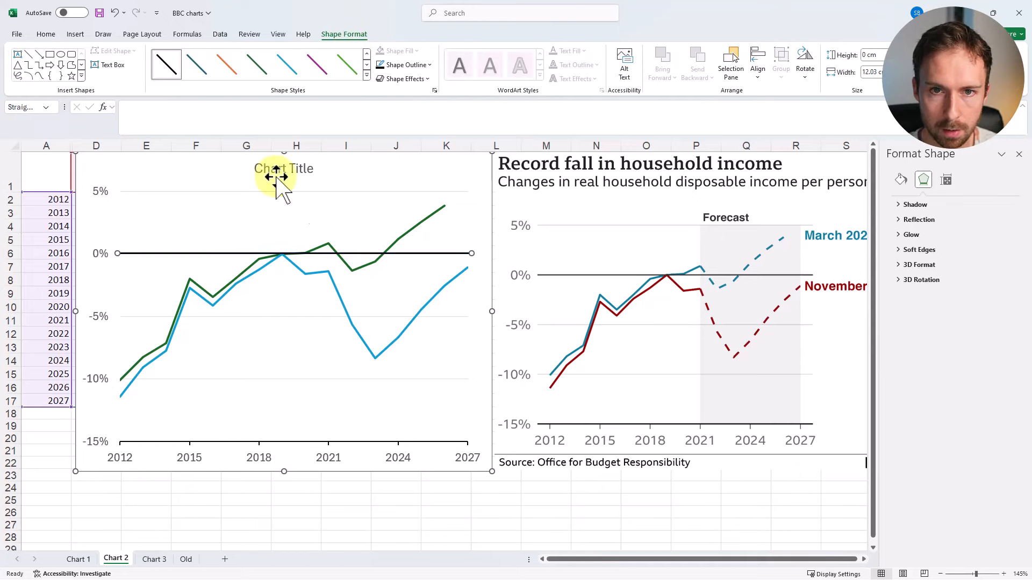
left_click(403, 65)
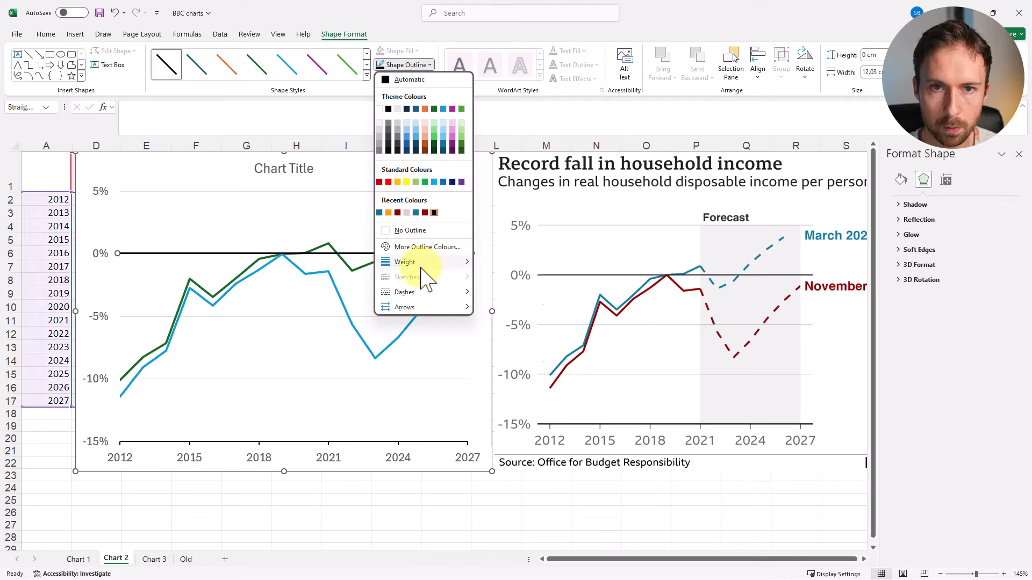
mouse_move(424, 261)
left_click(495, 288)
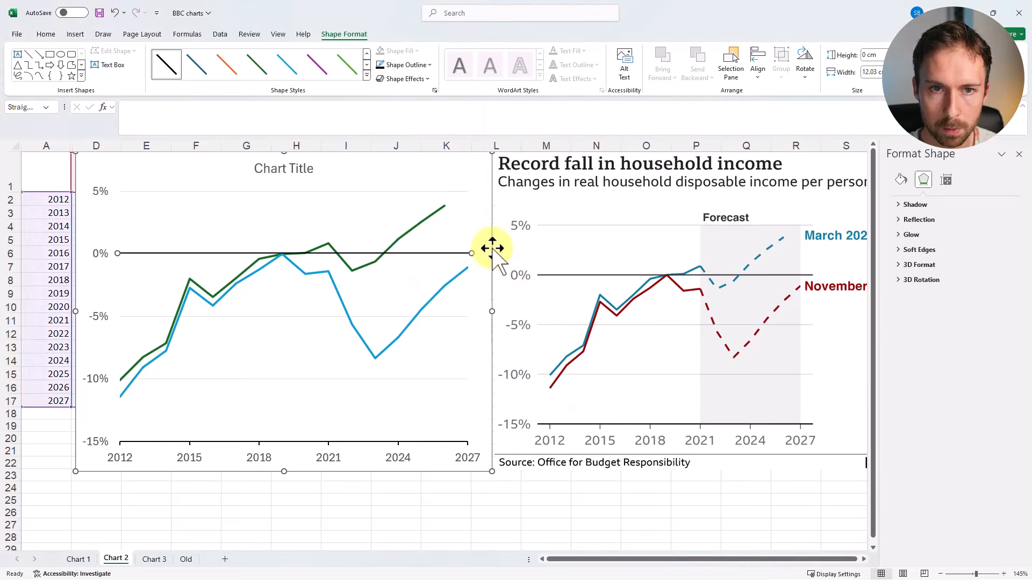
left_click(472, 214)
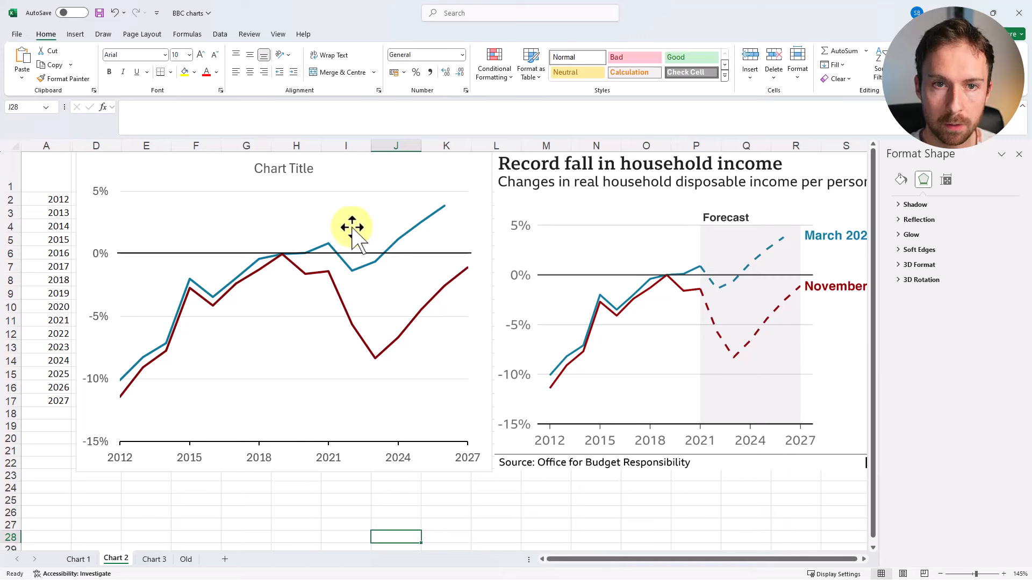
- Inspect the outline colour used for the November 2022 forecast series line
left_click(328, 275)
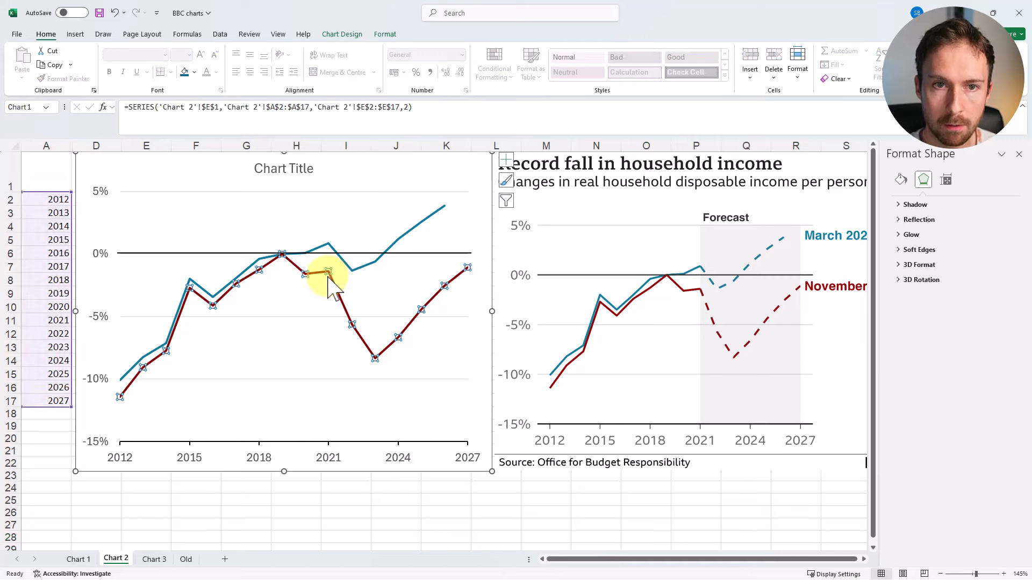
left_click(385, 34)
left_click(456, 65)
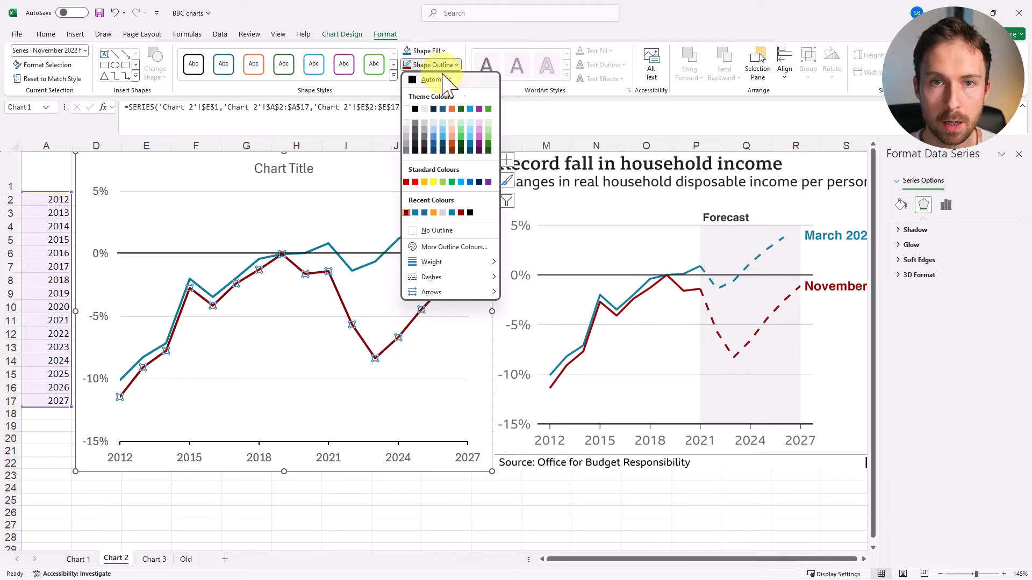
left_click(449, 495)
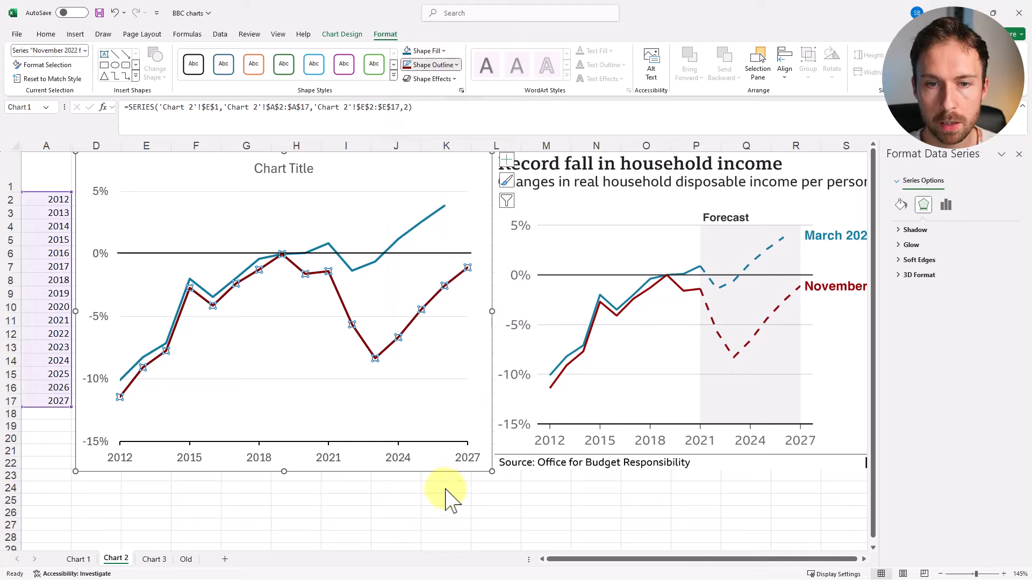
left_click(380, 500)
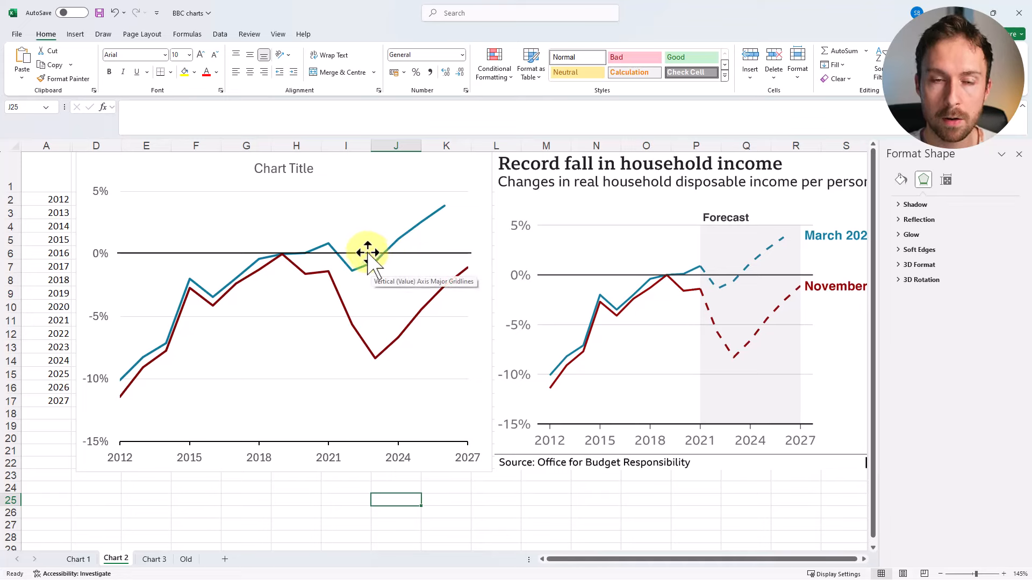
- Apply a dashed outline to only the 2022 segment of the March 2022 forecast line
left_click(331, 246)
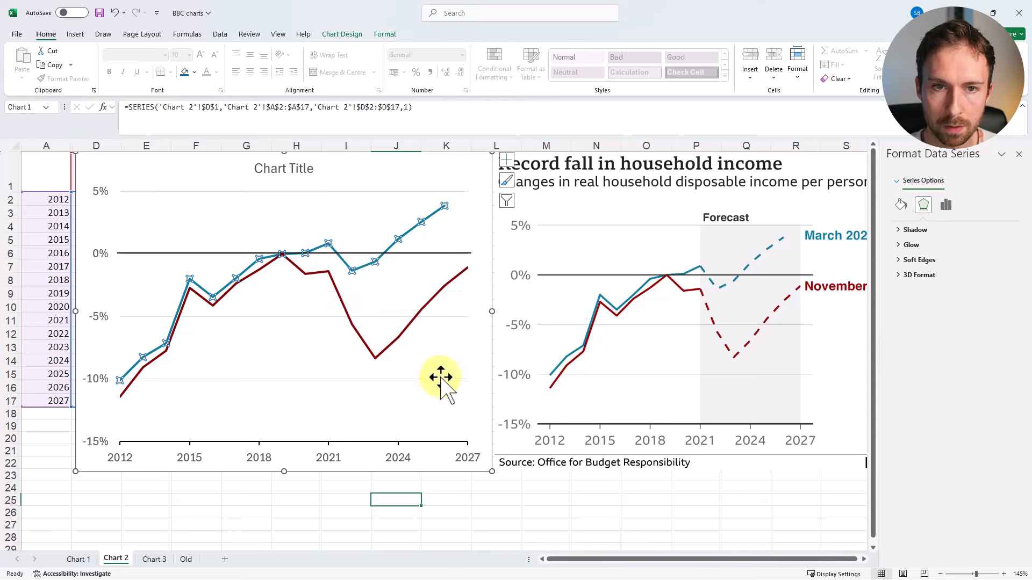
left_click(352, 271)
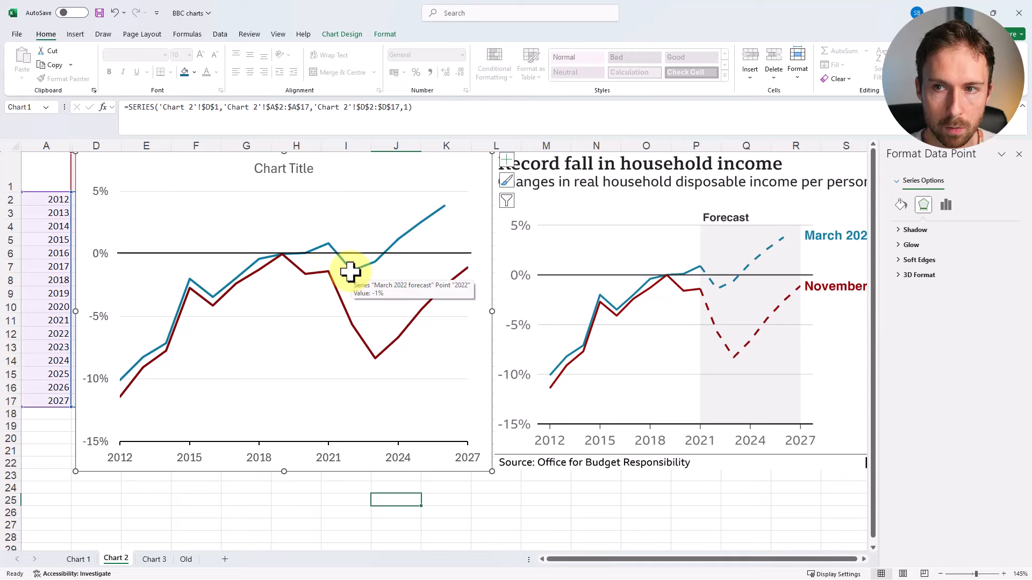
left_click(382, 35)
left_click(434, 65)
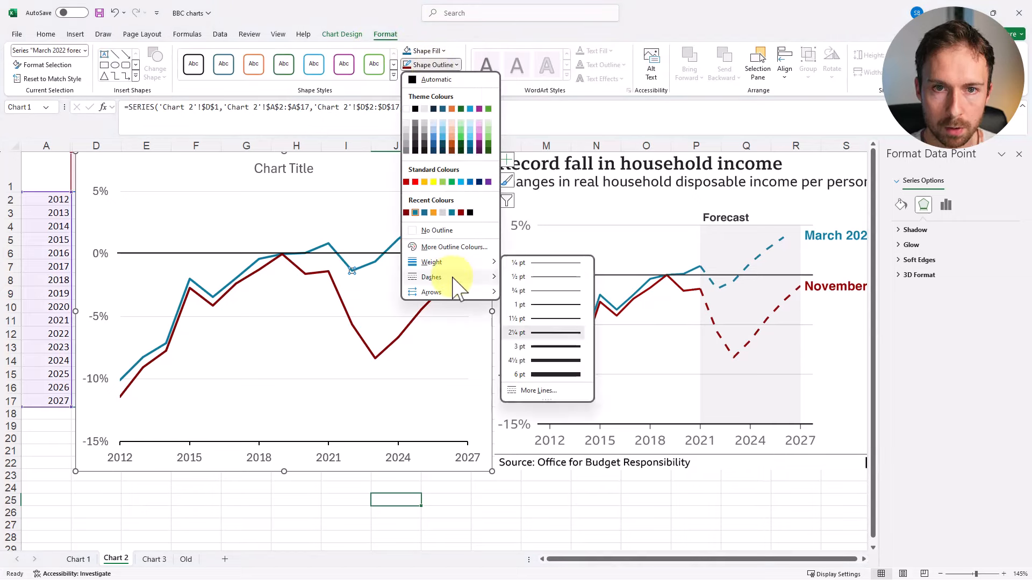
mouse_move(453, 278)
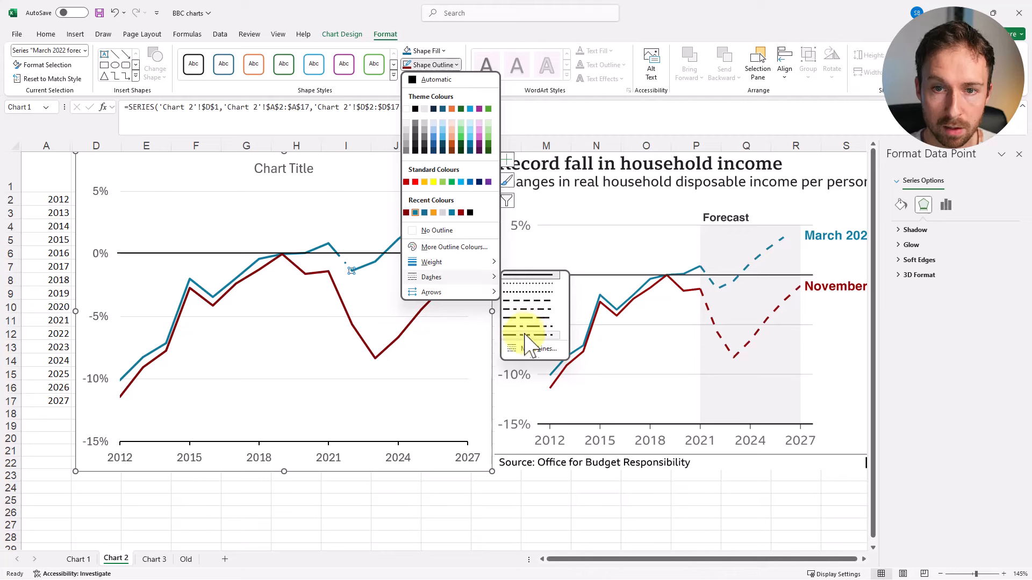
left_click(529, 304)
- Apply the dashed outline to the remaining forecast segments after 2021 on both series lines
left_click(346, 269)
left_click(350, 270)
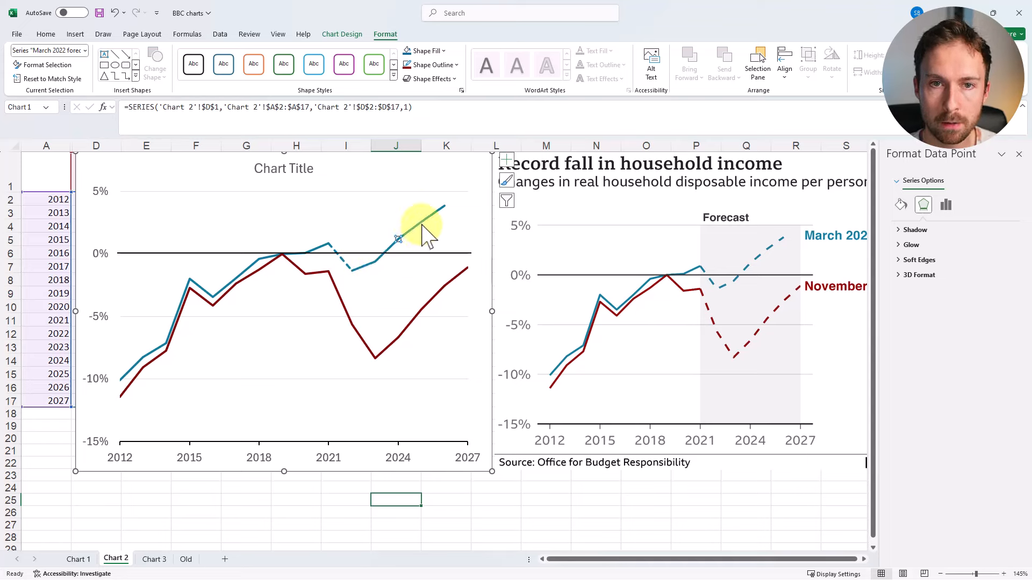
left_click(440, 220)
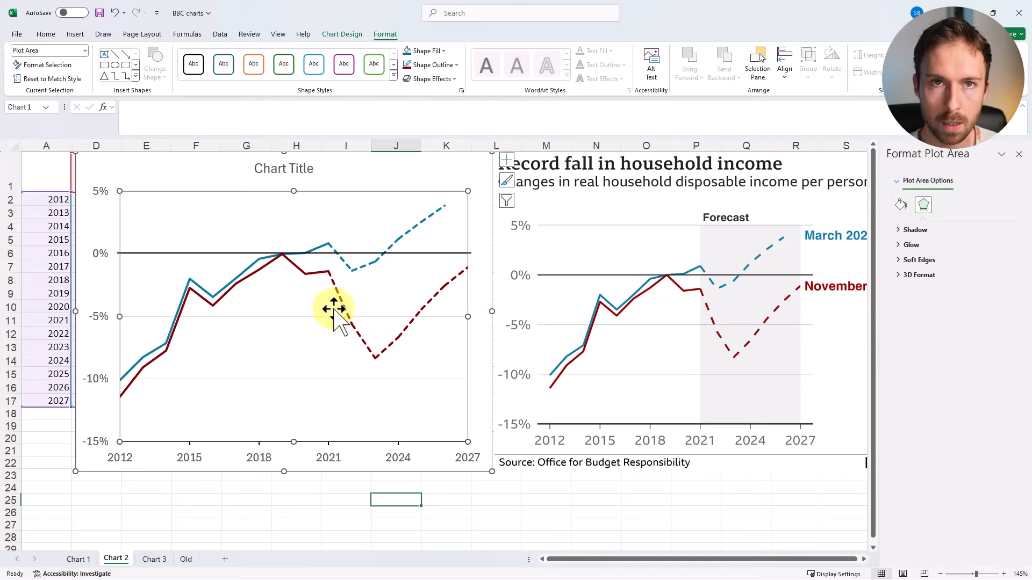
- Draw a rectangle about 8.5 cm high and 4.8 cm wide inside the chart, covering the plot from 2021 to 2027
left_click(393, 170)
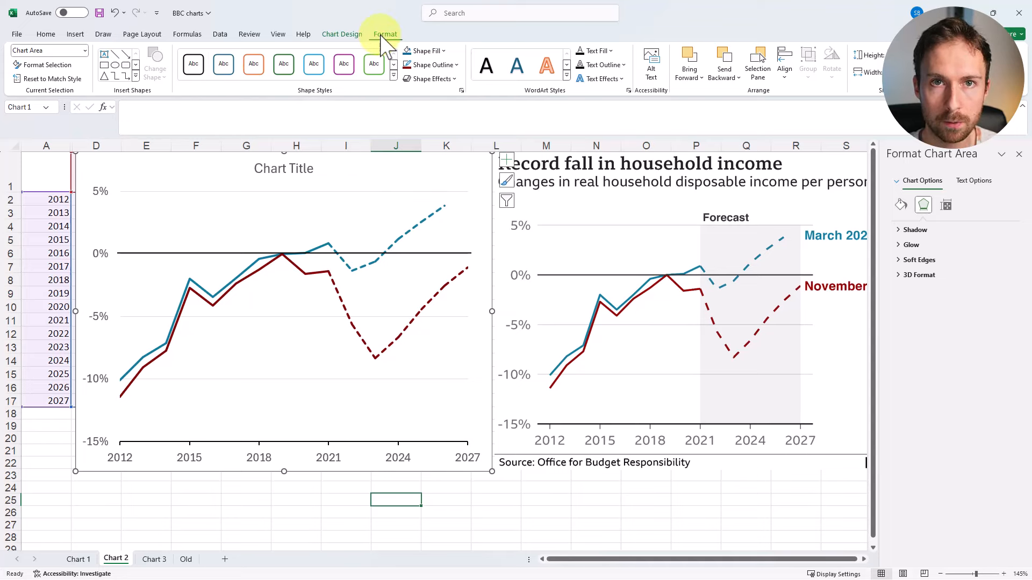
left_click(105, 66)
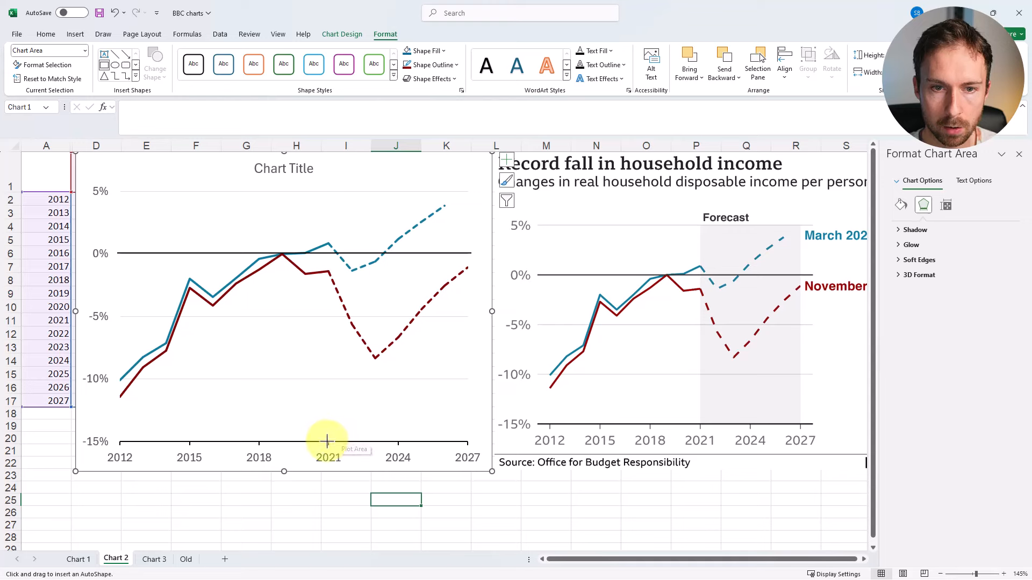
left_click_drag(328, 442, 469, 191)
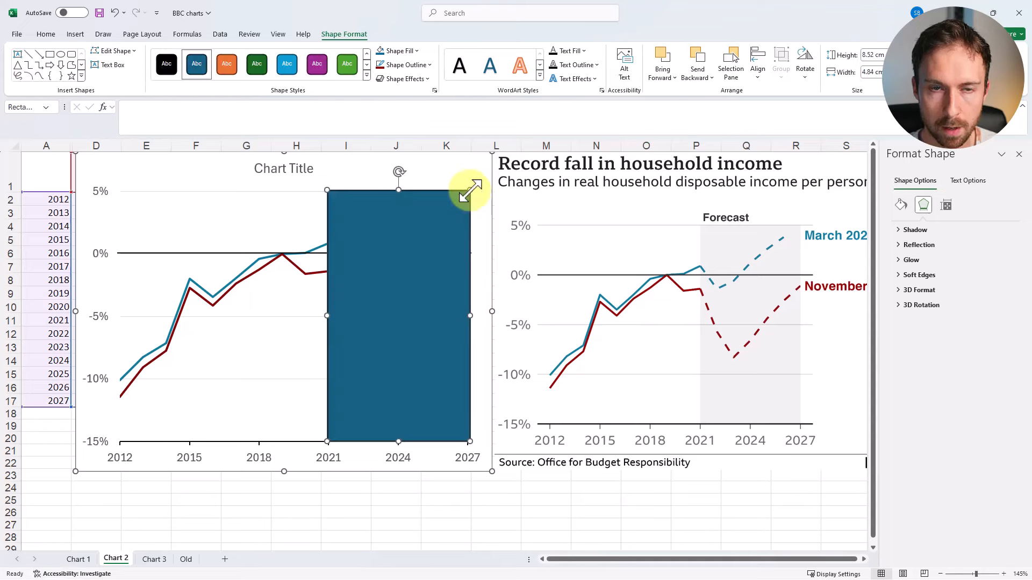
- Remove the forecast rectangle's outline and fill it with grey #A6A6A6 at 60% transparency
left_click(410, 67)
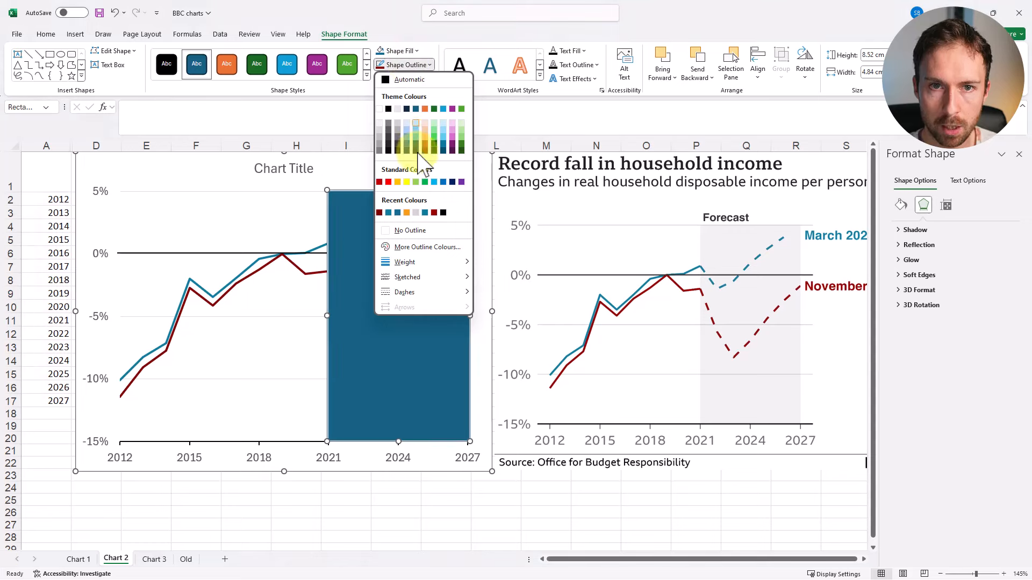
left_click(409, 230)
left_click(395, 50)
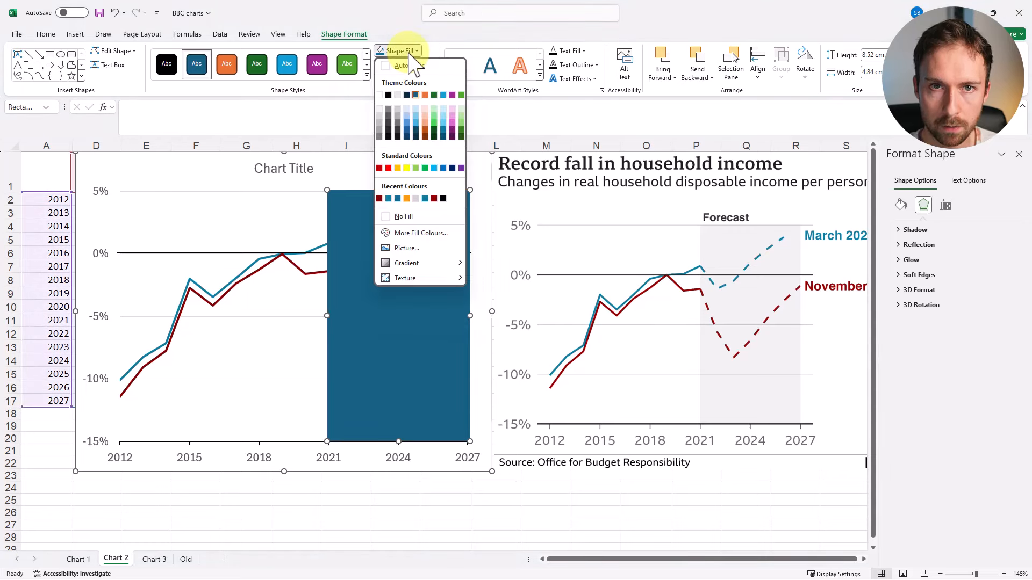
left_click(379, 118)
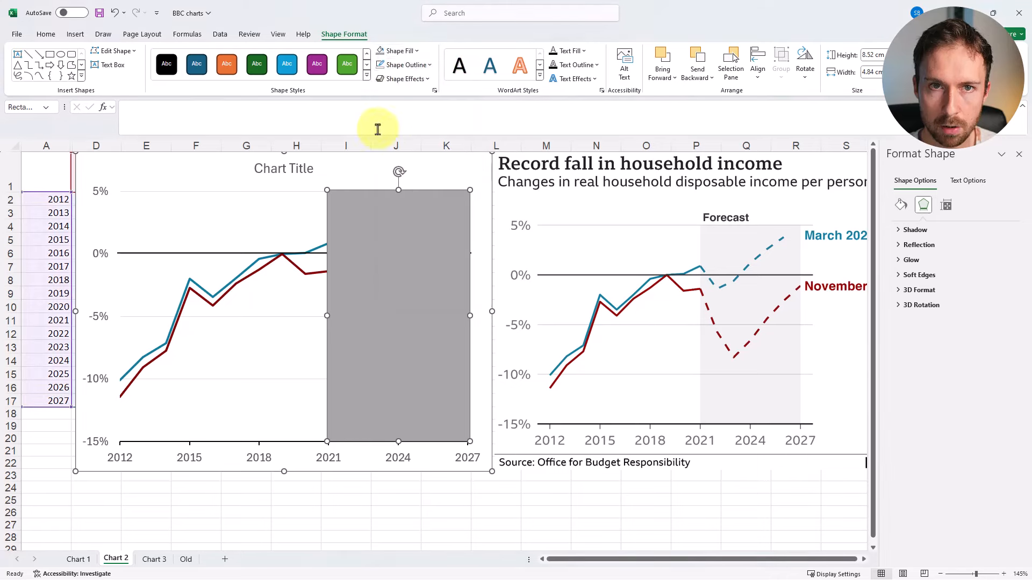
left_click(398, 52)
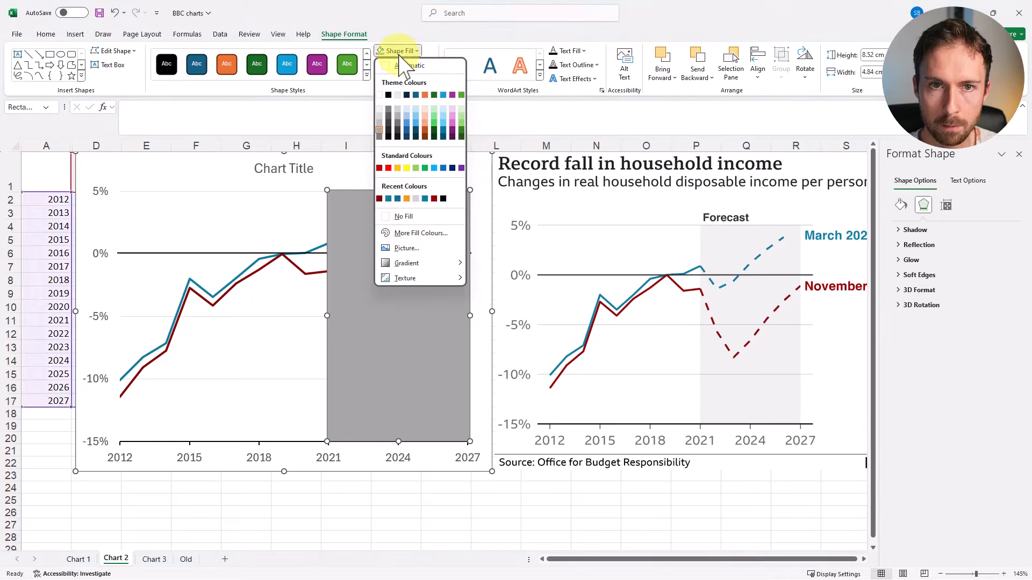
left_click(429, 235)
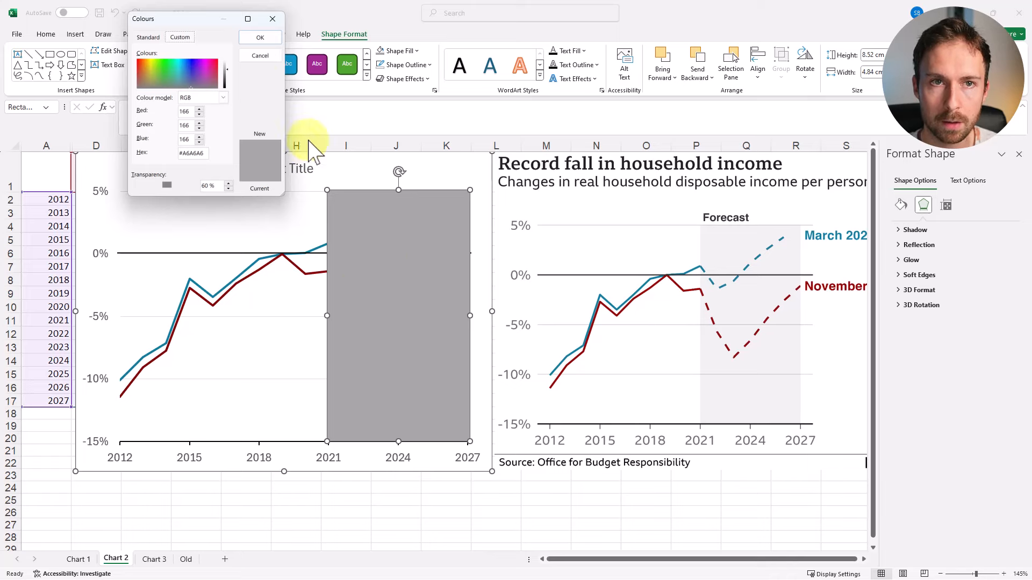
left_click(260, 38)
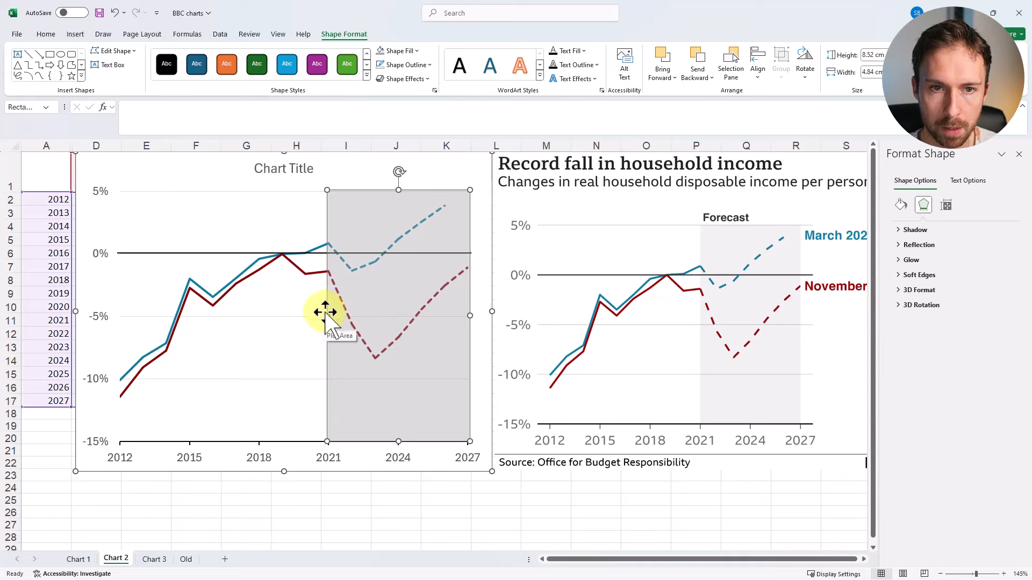
- Narrow the grey rectangle to about 4.7 cm so its sides line up with 2021 and 2027 on the axis
left_click_drag(327, 315, 328, 316)
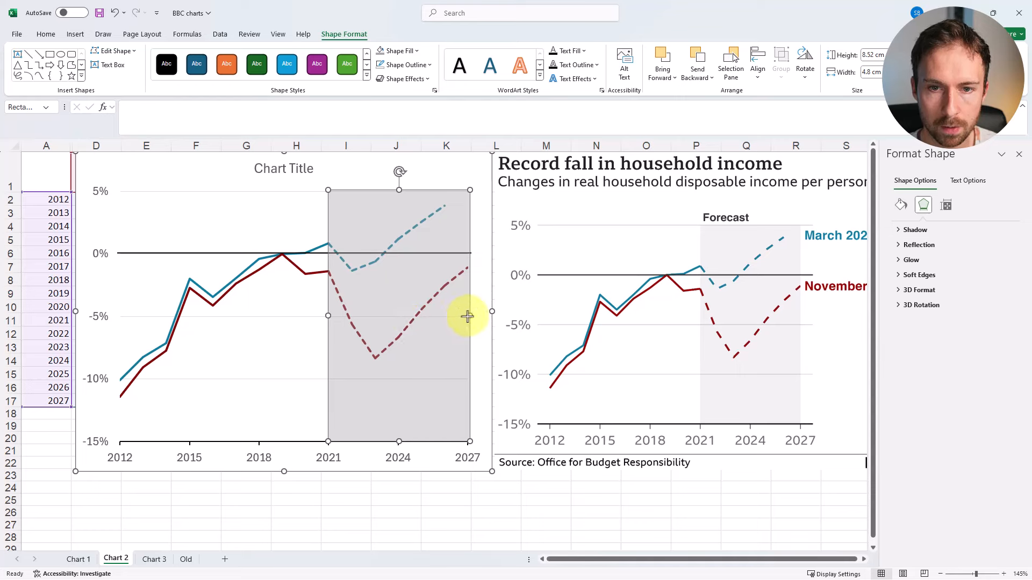
left_click_drag(467, 316, 465, 316)
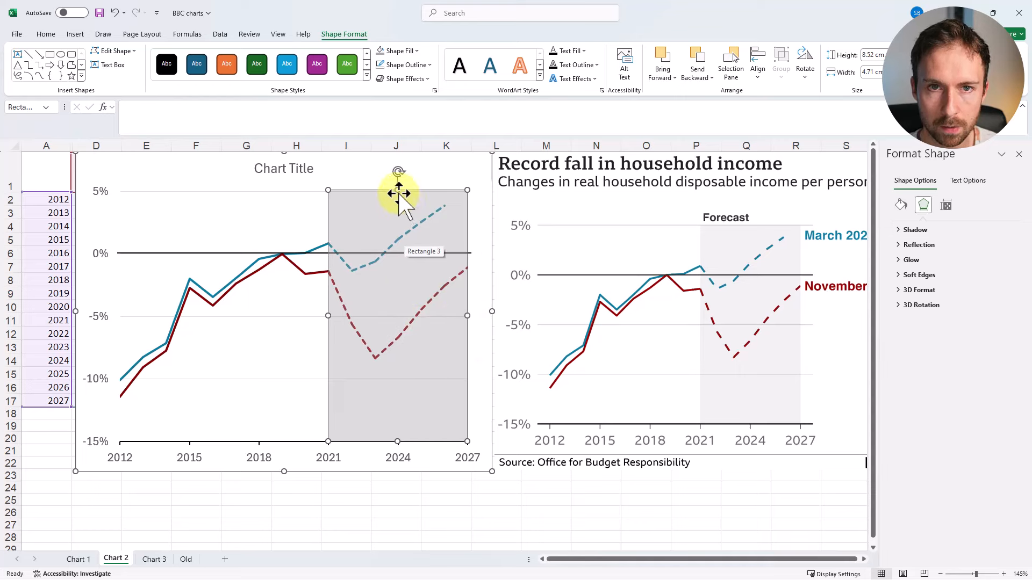
left_click(440, 497)
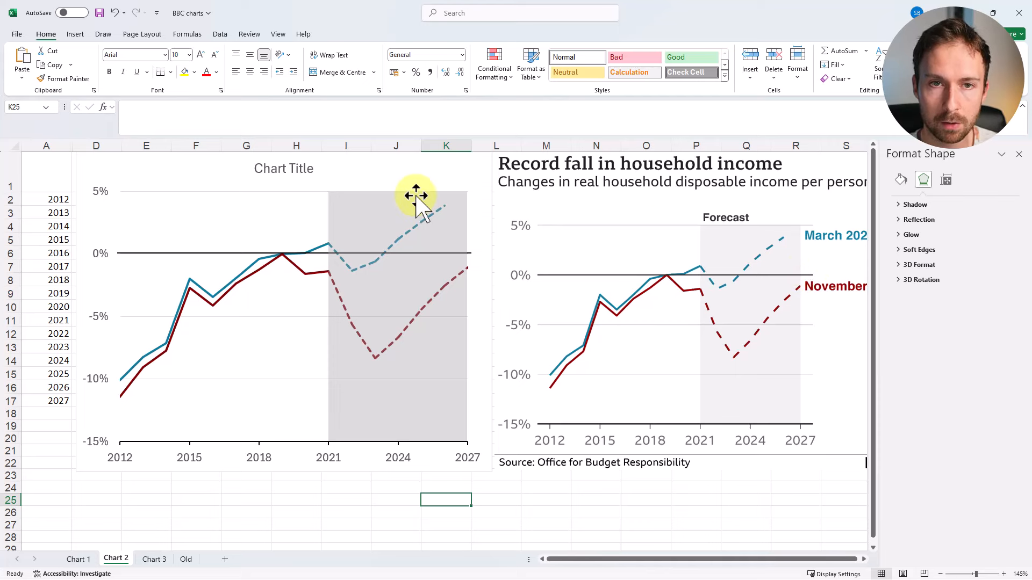
- Add a text box inside the chart over the upper part of the shaded area, reading "Forecast"
left_click(388, 179)
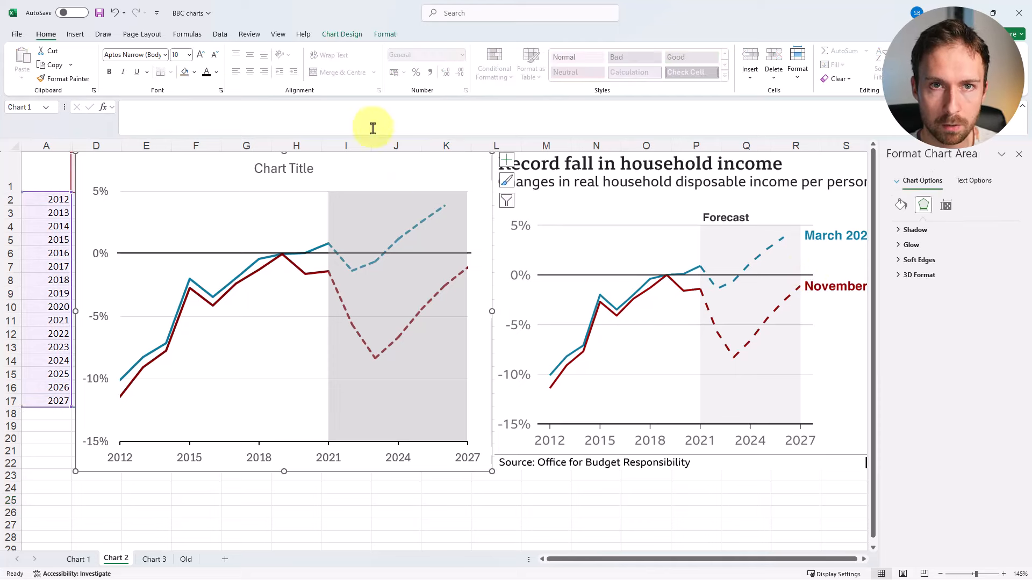
left_click(379, 35)
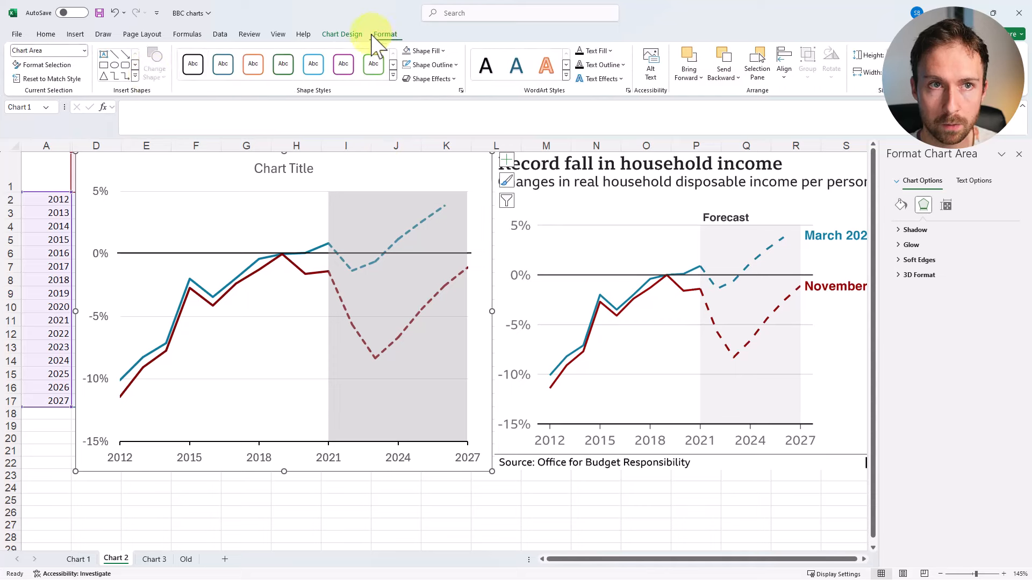
left_click(104, 55)
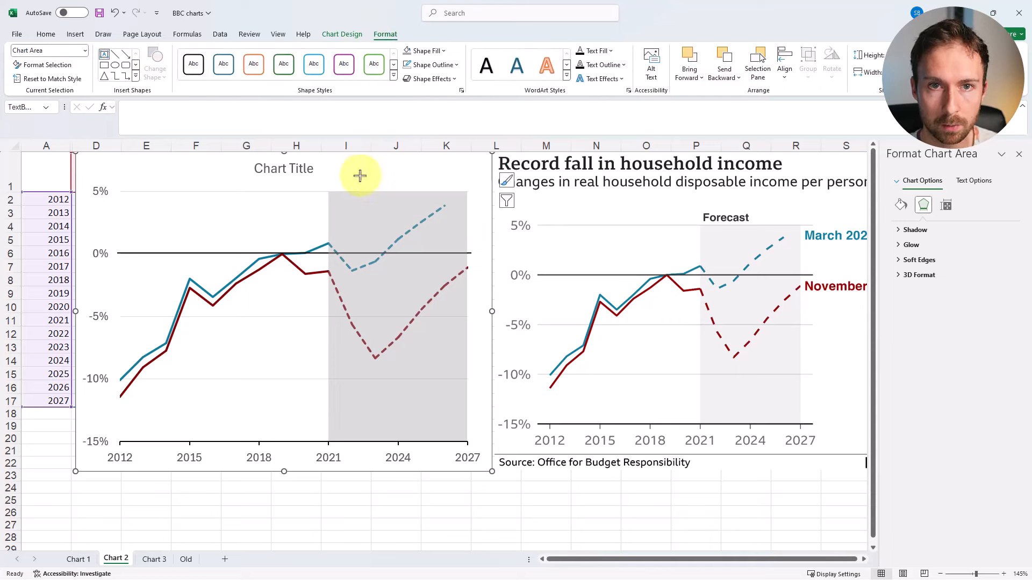
left_click_drag(360, 175, 435, 250)
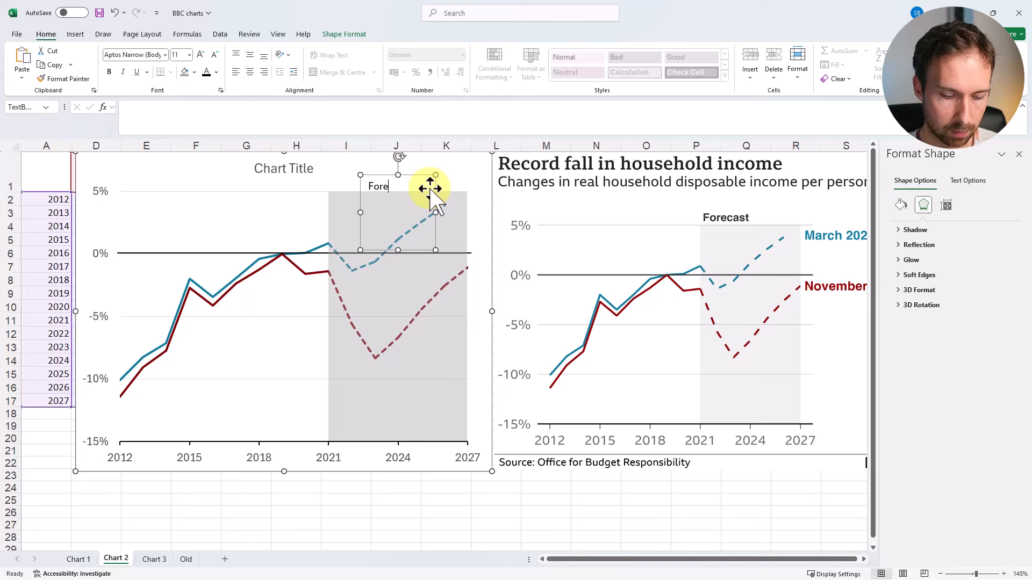
type("Forecast")
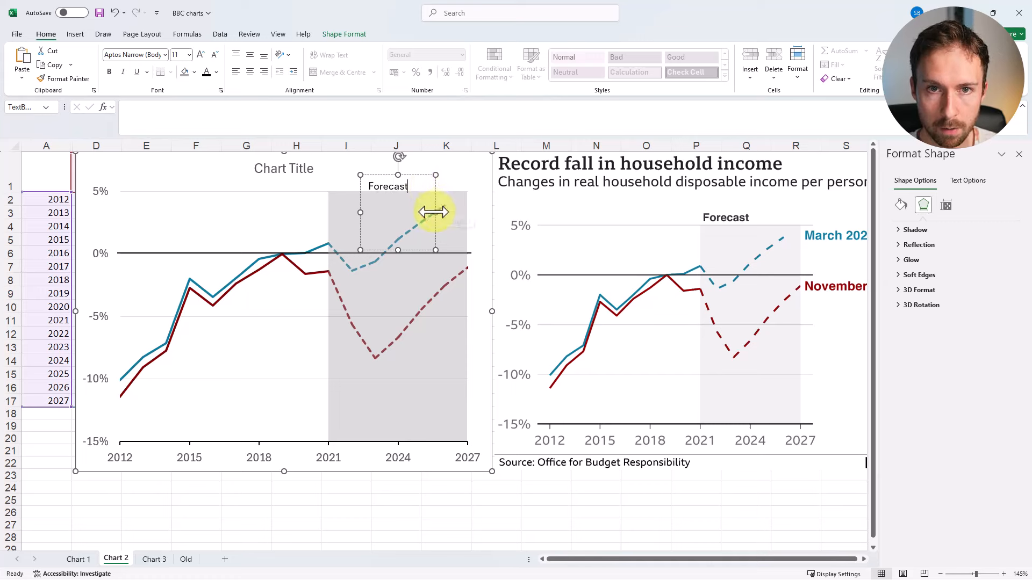
- Widen the Forecast text box, align it with the shaded area's 2021 edge, and format its text as bold
left_click_drag(435, 212, 477, 212)
left_click_drag(410, 175, 376, 173)
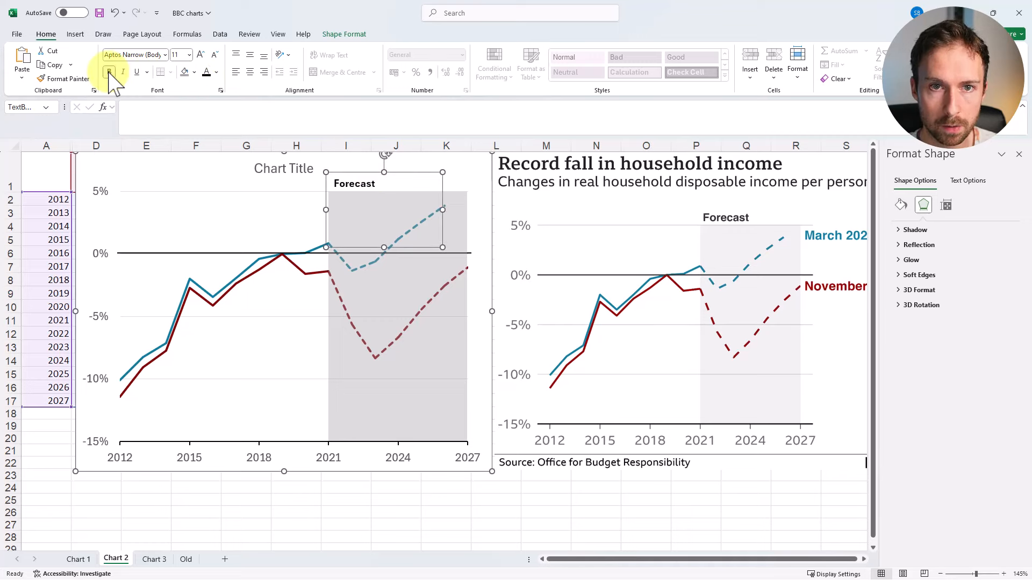
left_click(214, 55)
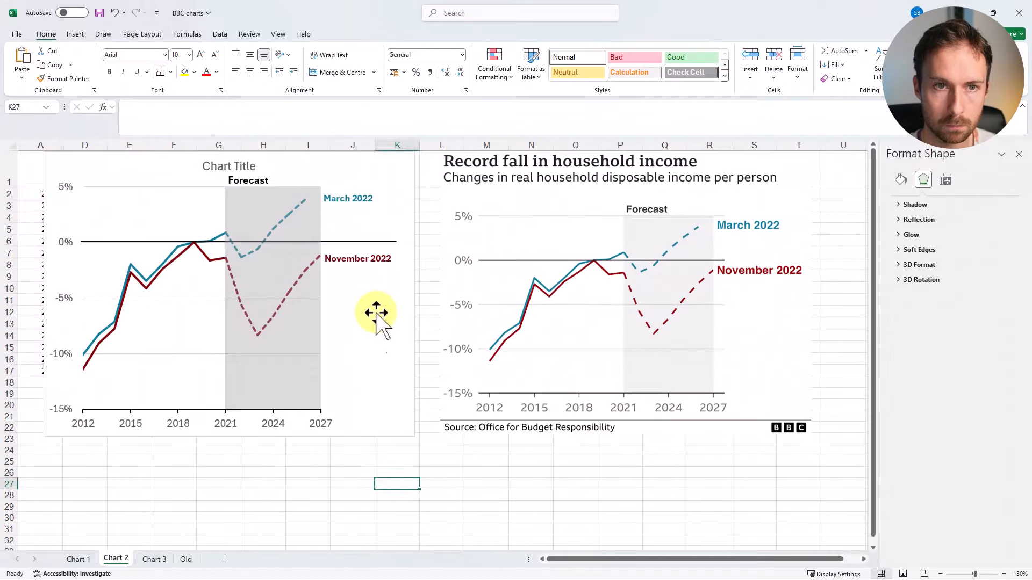
- Inspect the text fill colour used for the March 2022 series label
left_click(376, 313)
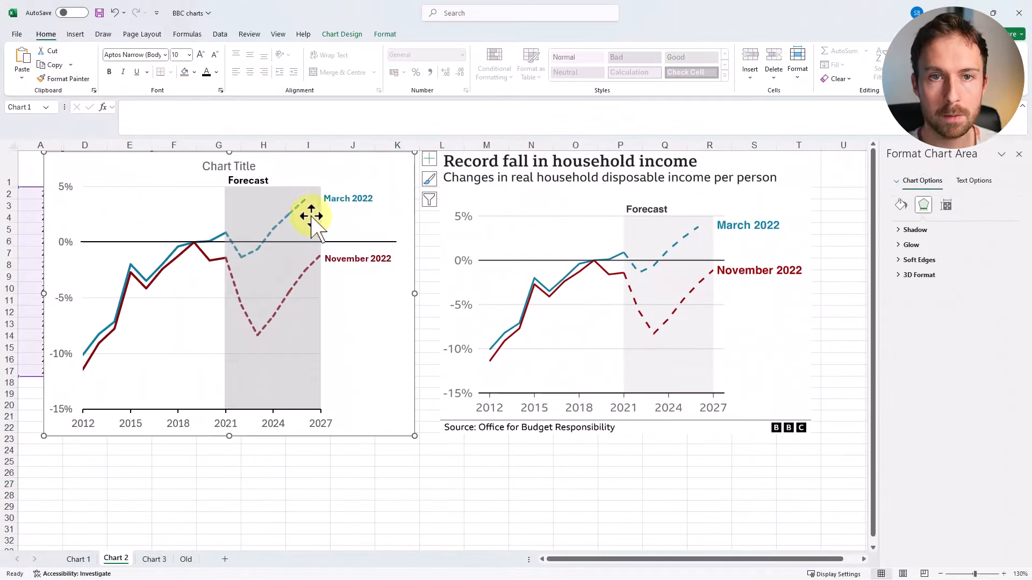
left_click(337, 199)
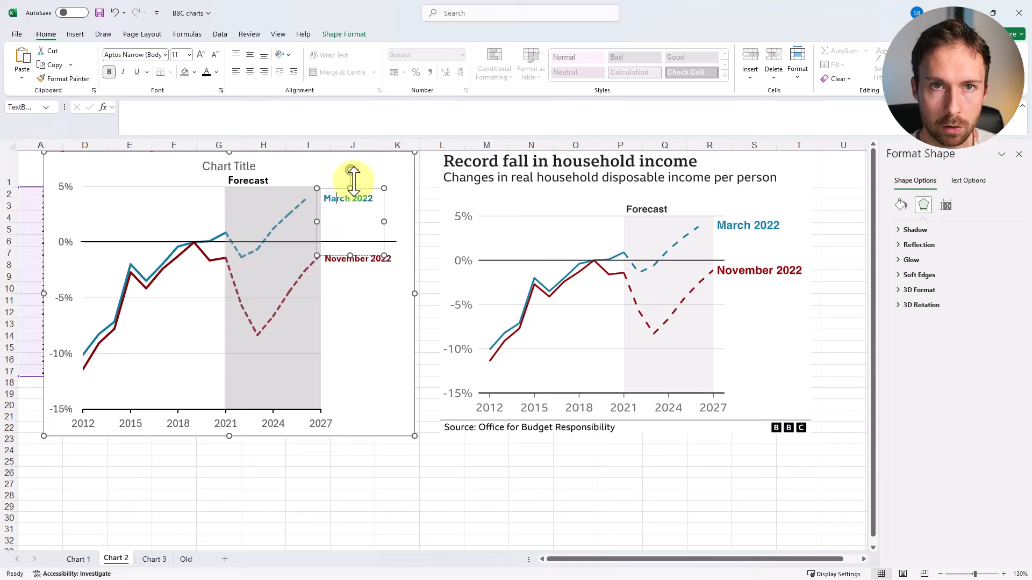
left_click(344, 34)
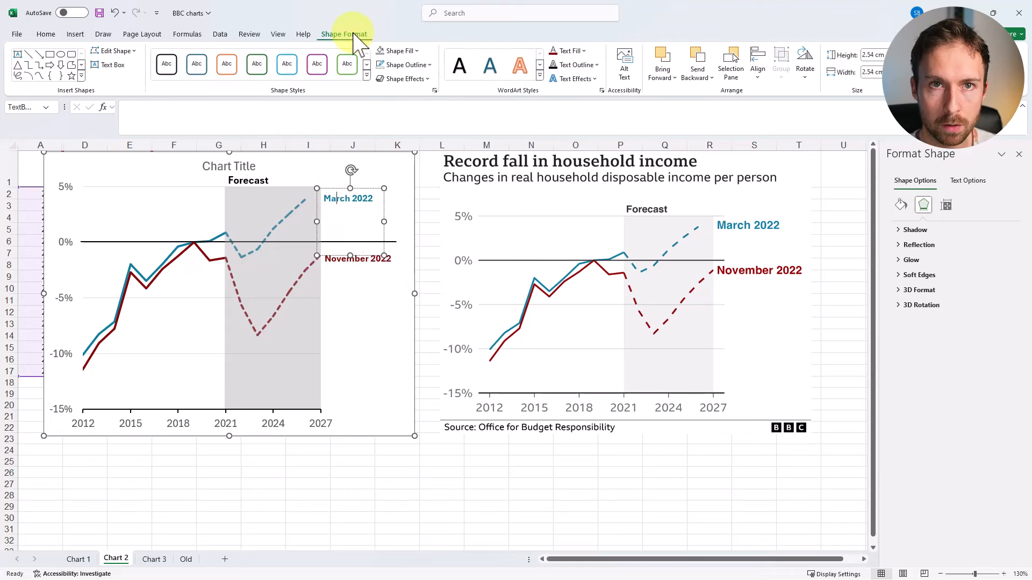
left_click(570, 50)
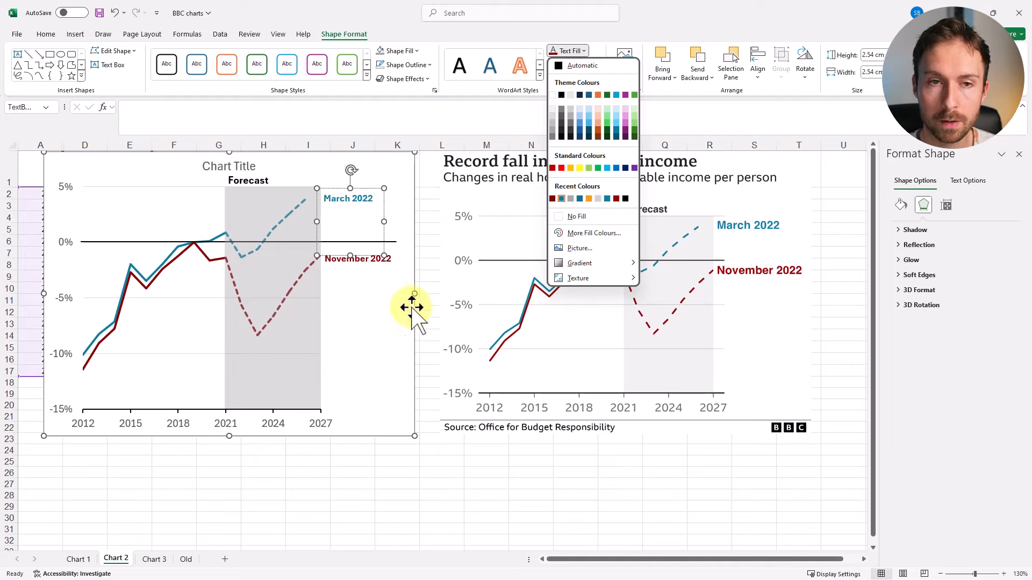
left_click(553, 344)
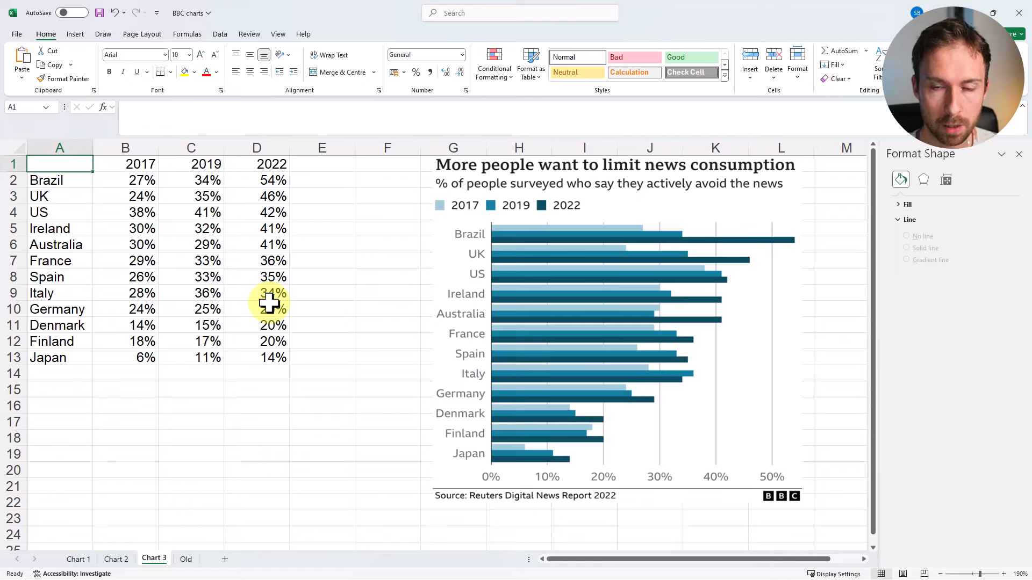
- Insert a 2-D clustered bar chart from the country data in A1:D13 on the Chart 3 sheet
left_click(473, 263)
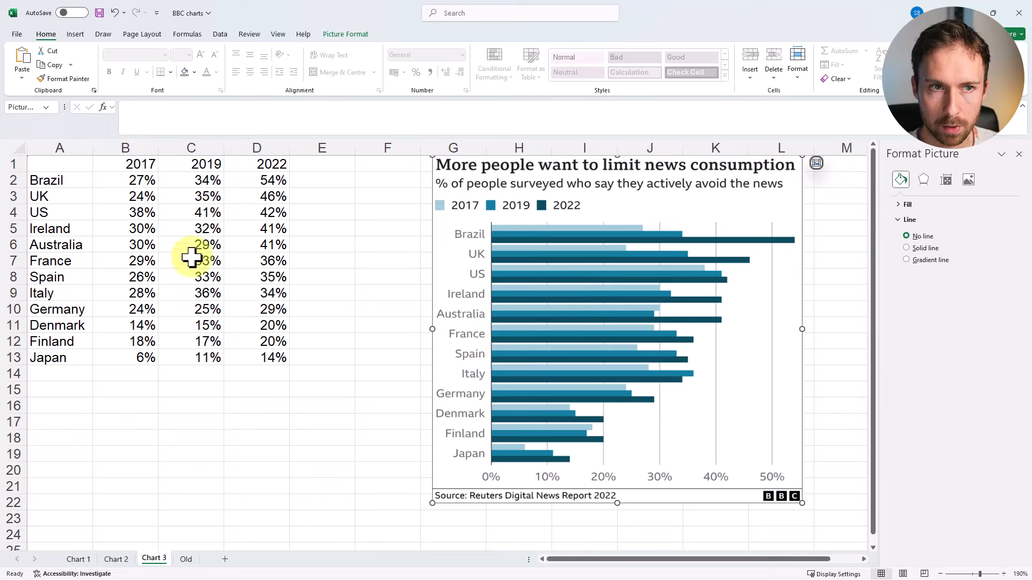
left_click_drag(70, 167, 251, 350)
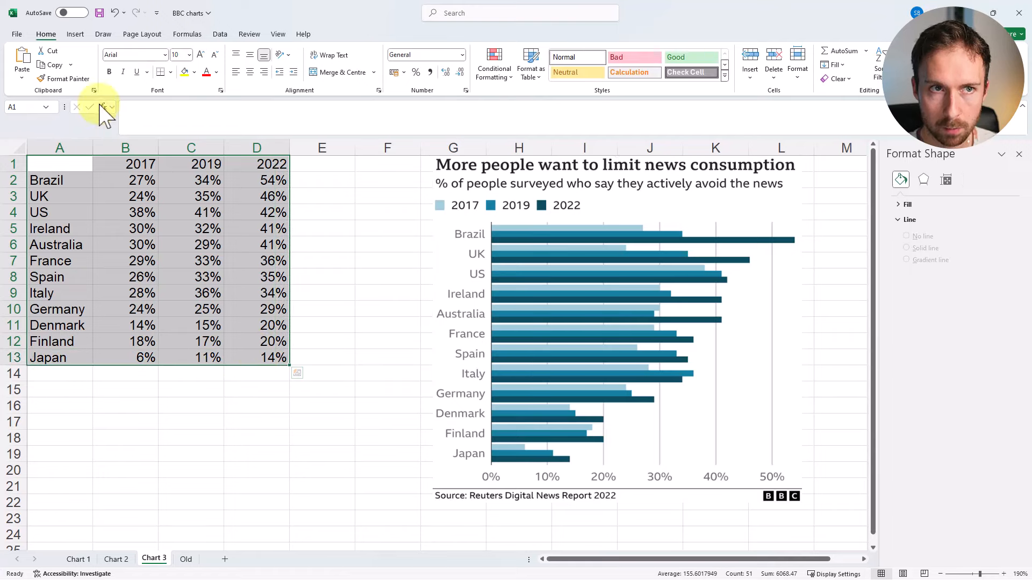
left_click(75, 34)
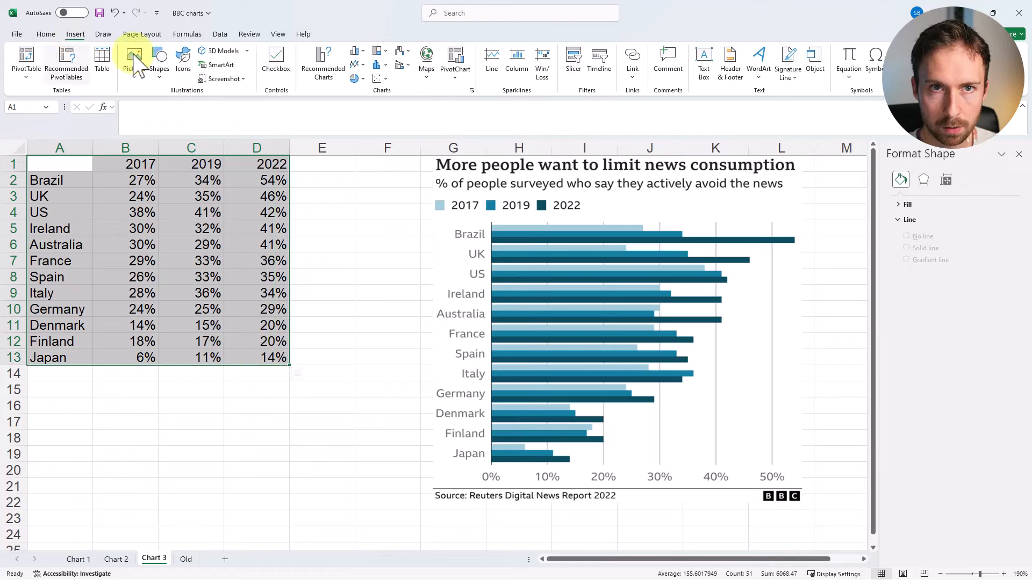
left_click(359, 51)
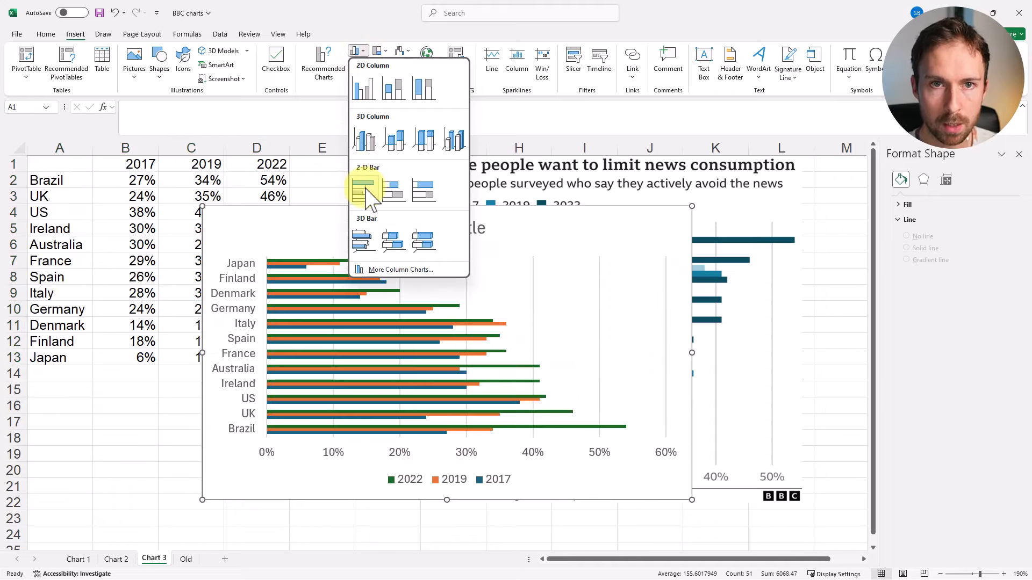
left_click(365, 188)
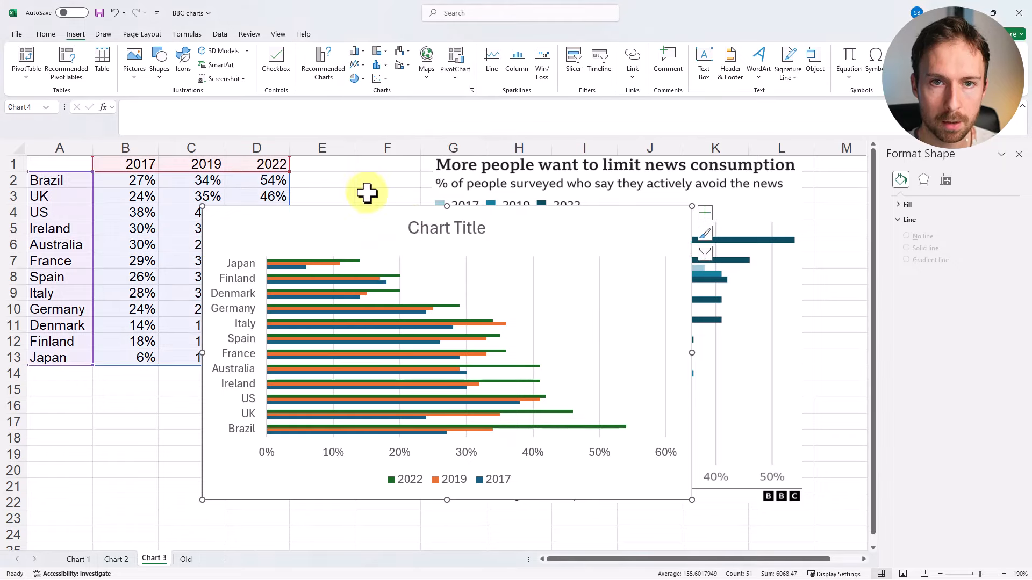
- Resize the new bar chart to about 9.1 cm high by 9.5 cm wide and place it over columns A to F beside the reference picture
left_click_drag(382, 219, 613, 167)
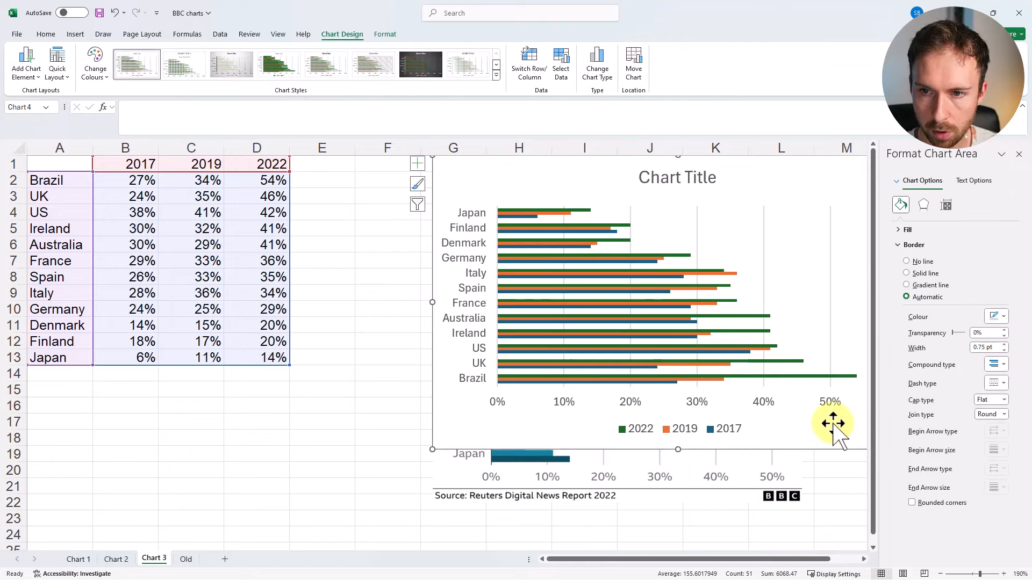
scroll(817, 425, "down", 2)
scroll(838, 377, "up", 2)
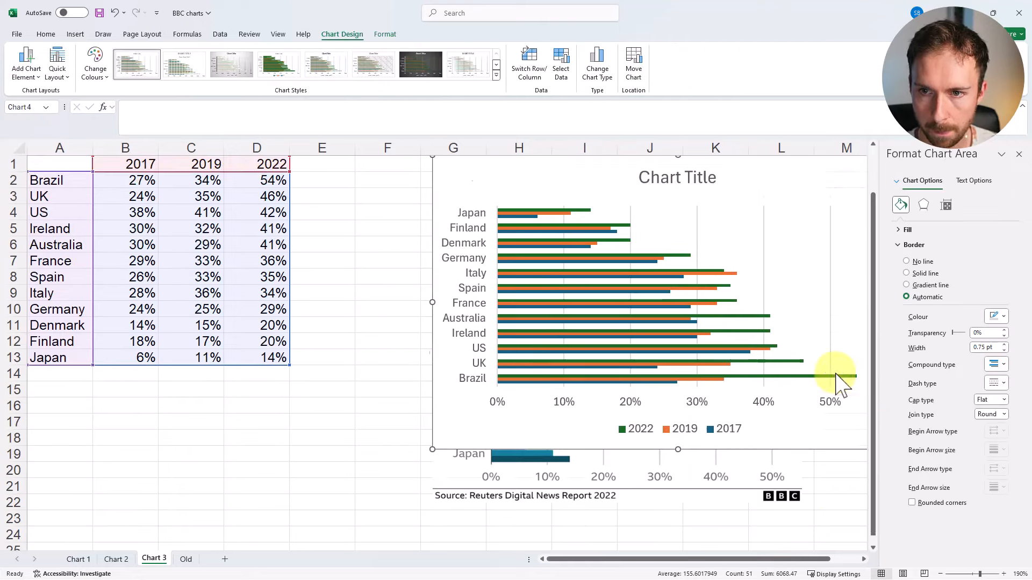
scroll(834, 375, "down", 1)
left_click_drag(787, 429, 676, 481)
left_click_drag(604, 188, 201, 163)
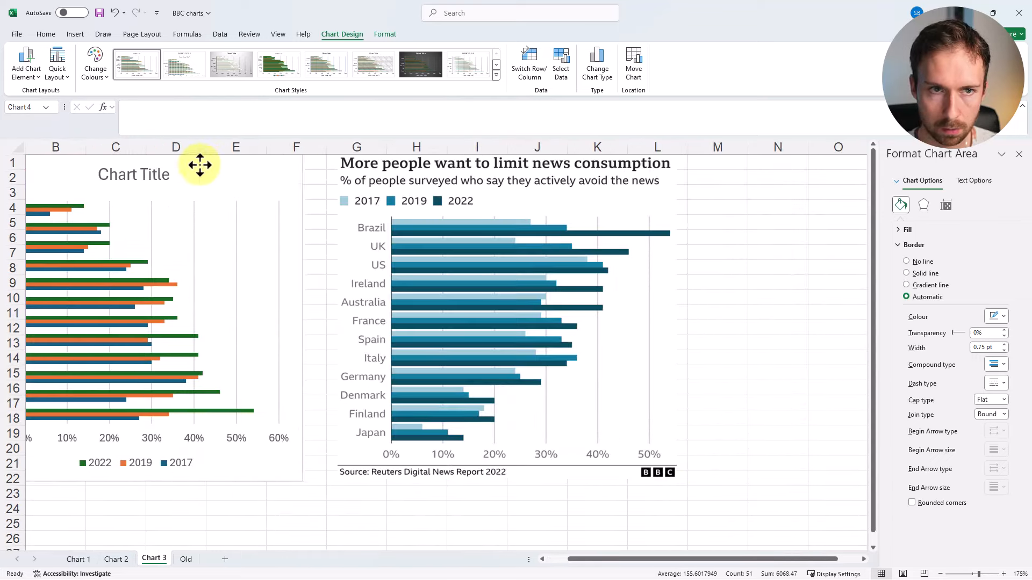
scroll(208, 426, "up", 1)
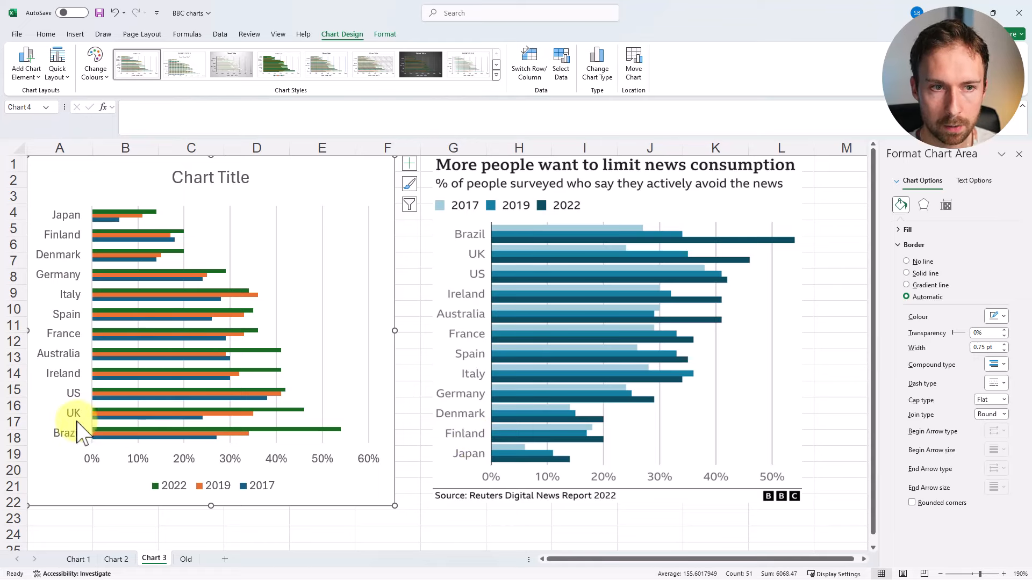
- Set the chart's country axis to list its categories in reverse order
left_click(71, 230)
right_click(74, 214)
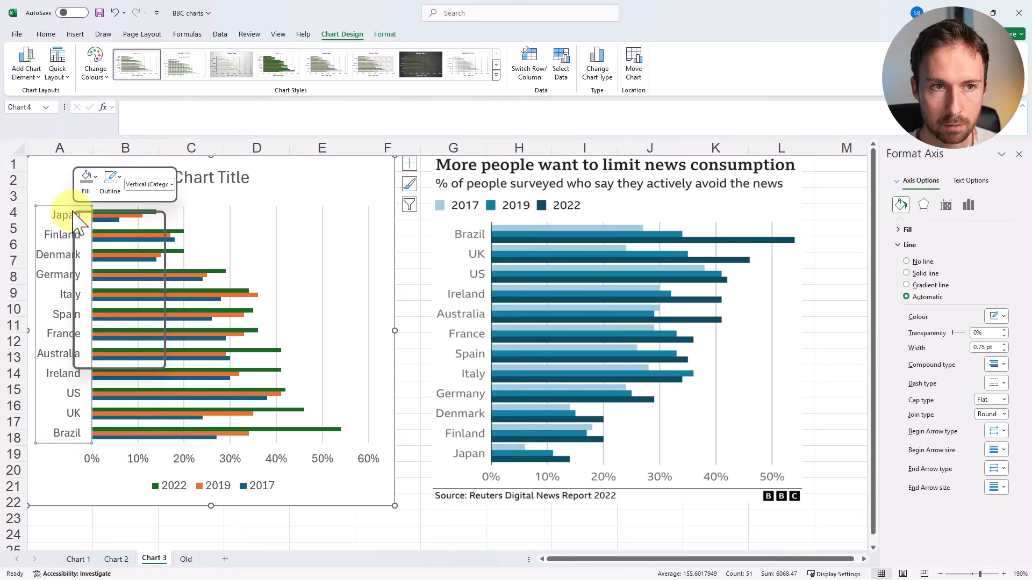
left_click(108, 360)
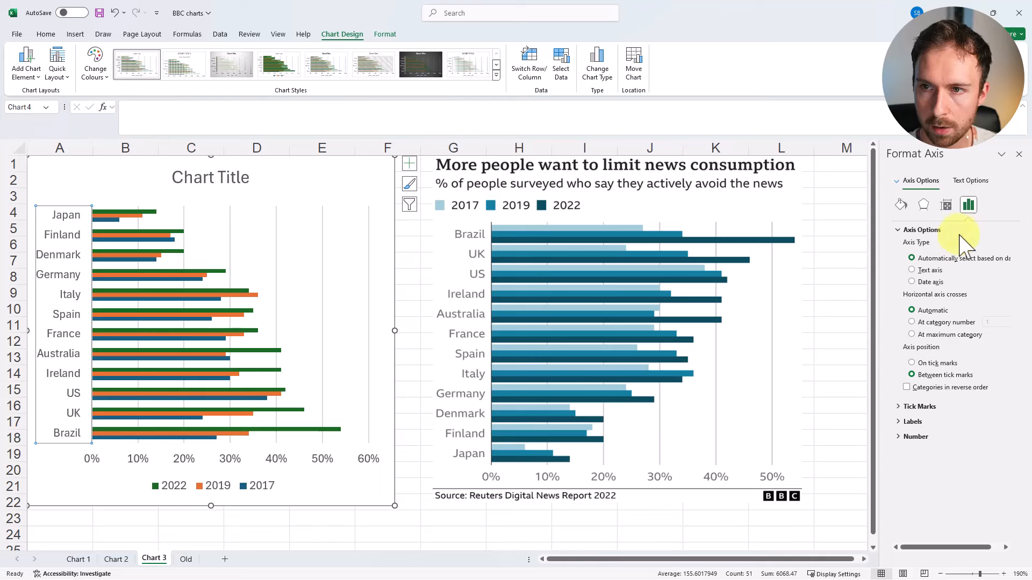
left_click(947, 388)
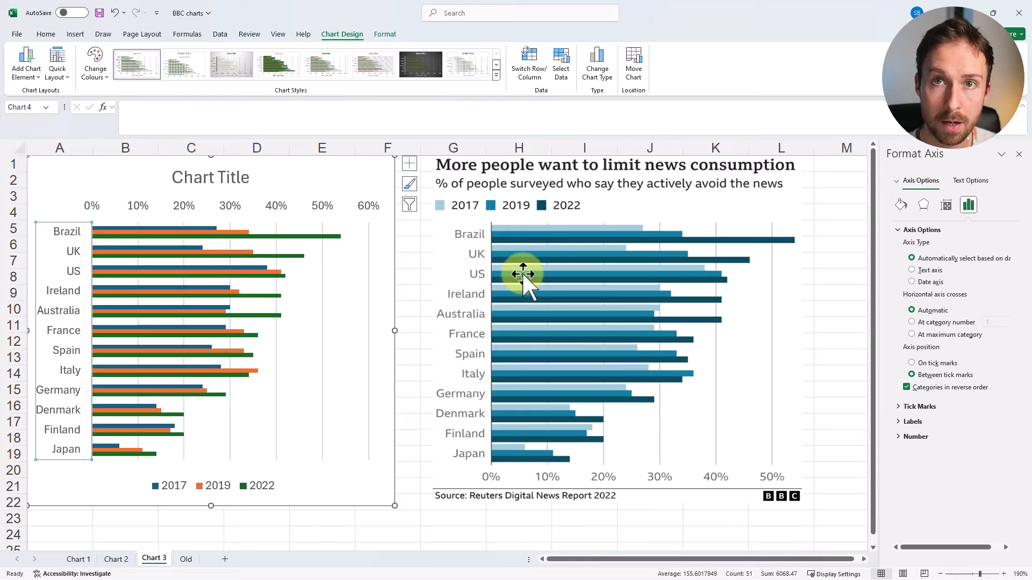
- Make the horizontal axis cross the country axis at the maximum category, placing the percentage labels below the bars
left_click(93, 207)
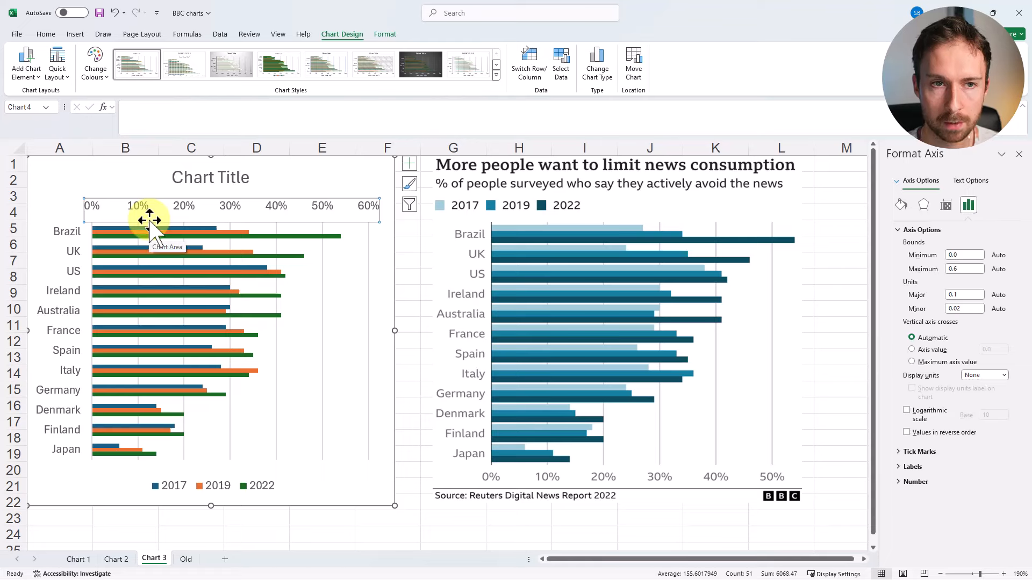
left_click(79, 239)
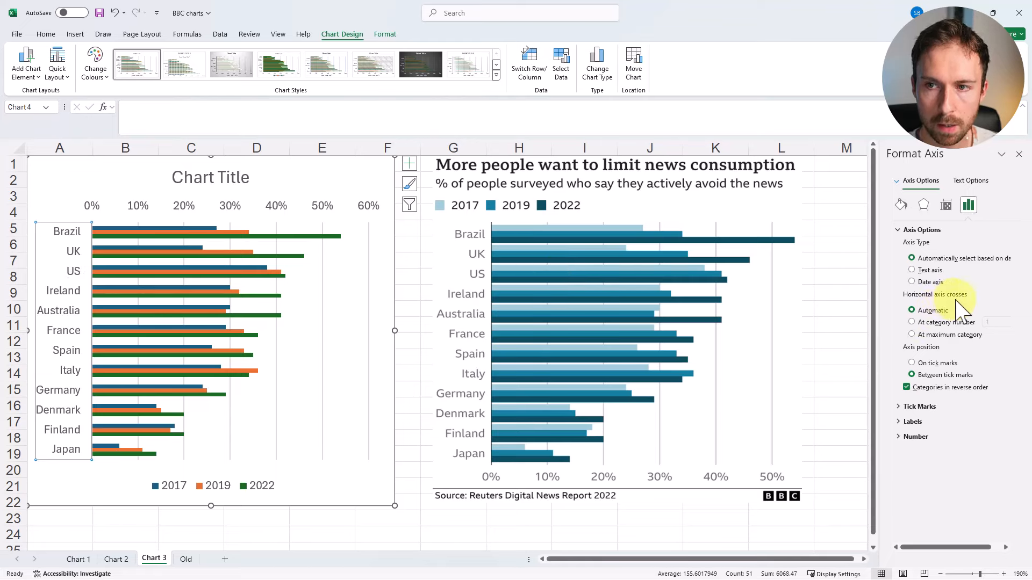
left_click(912, 335)
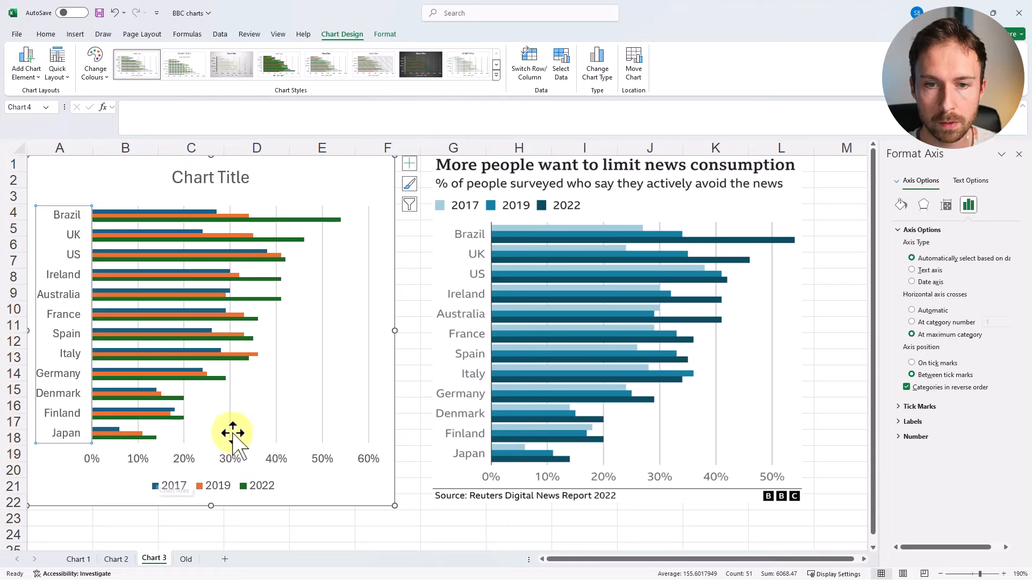
left_click(277, 441)
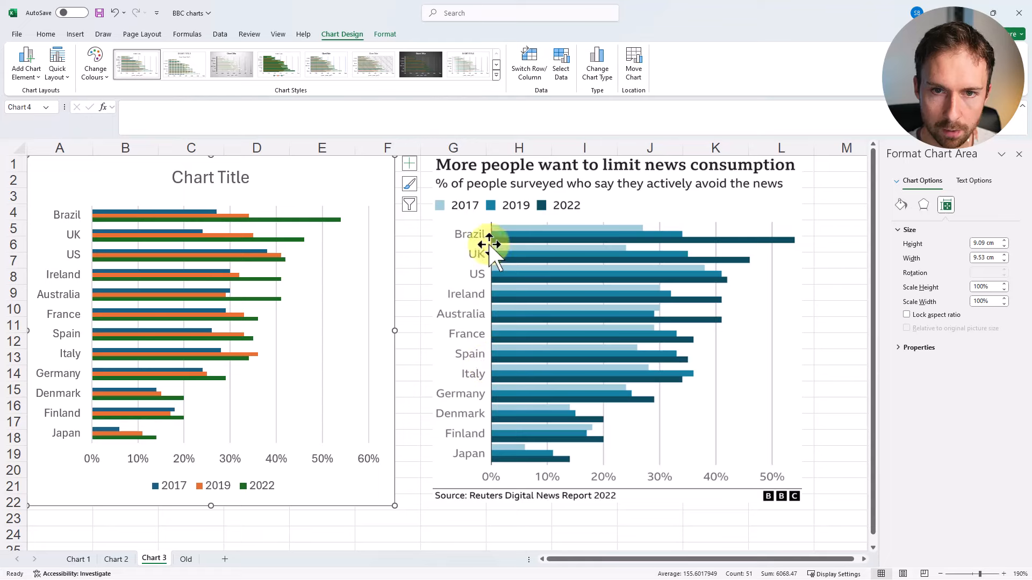
- Apply a black outline to the chart's vertical country axis
left_click(78, 260)
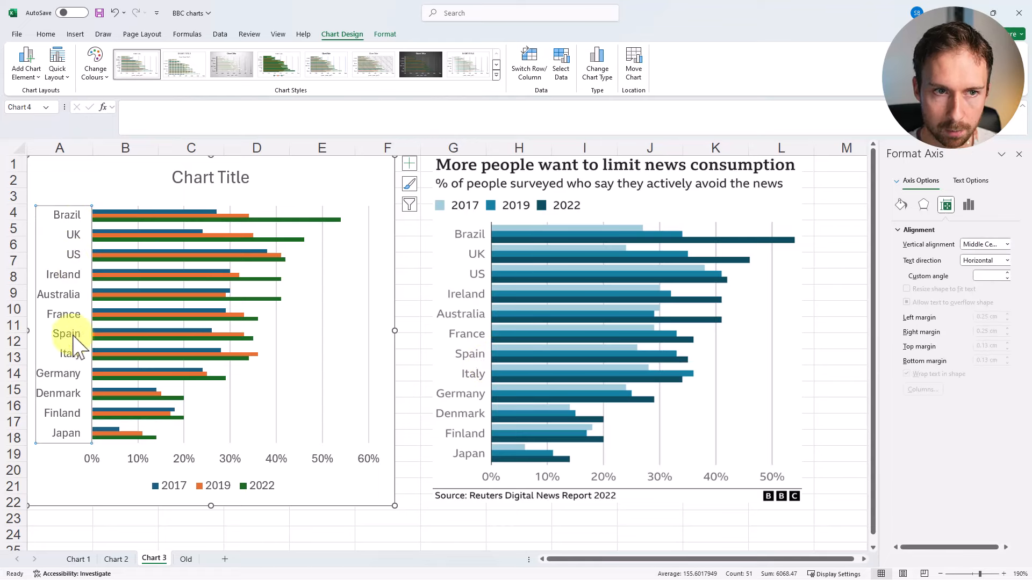
left_click(380, 35)
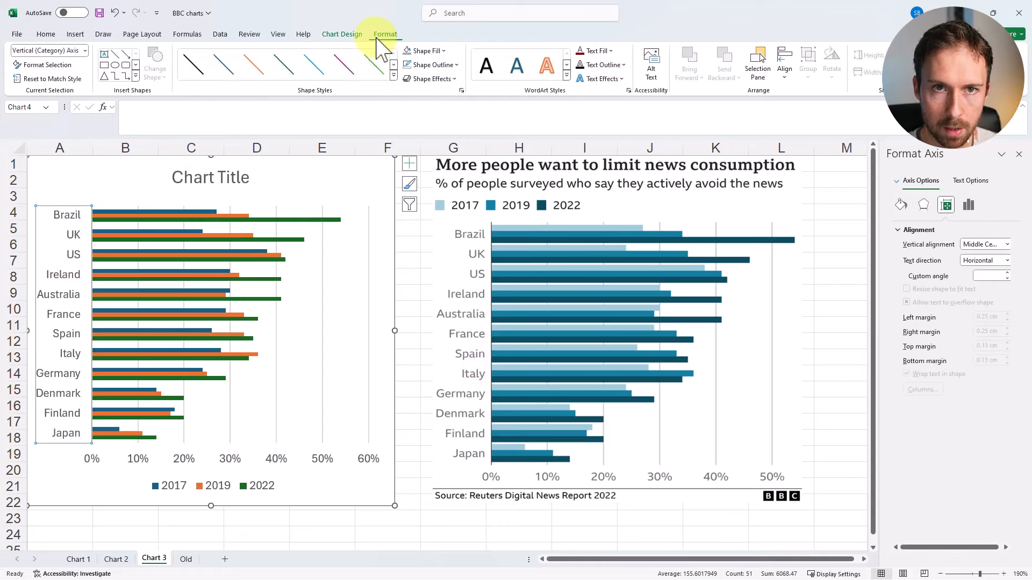
left_click(427, 65)
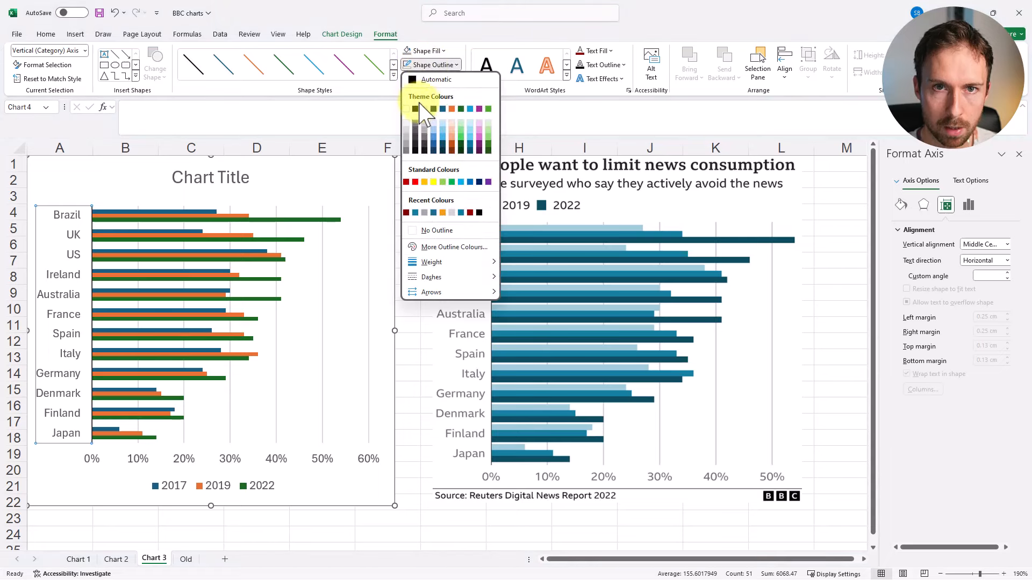
left_click(417, 110)
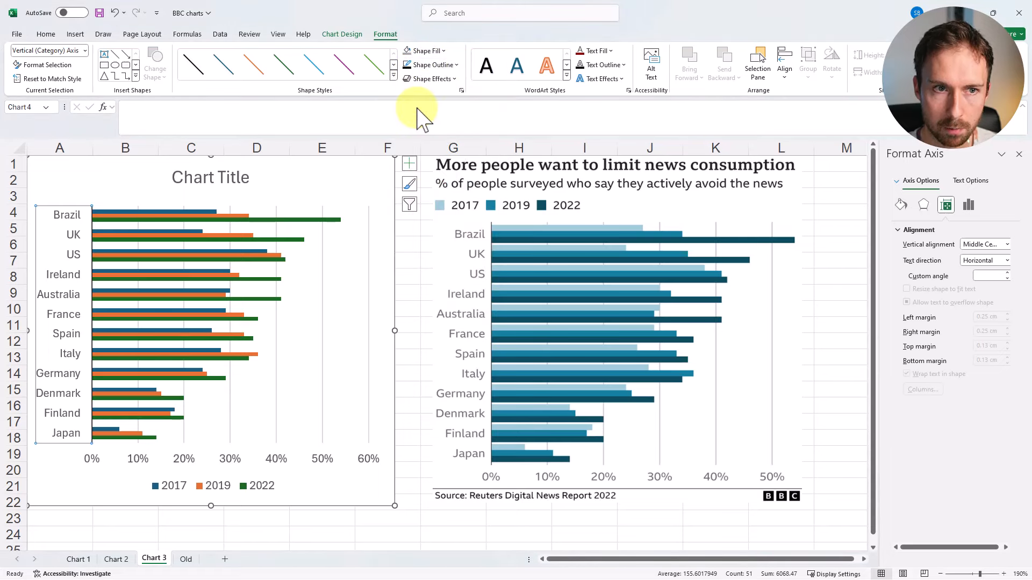
left_click(70, 466)
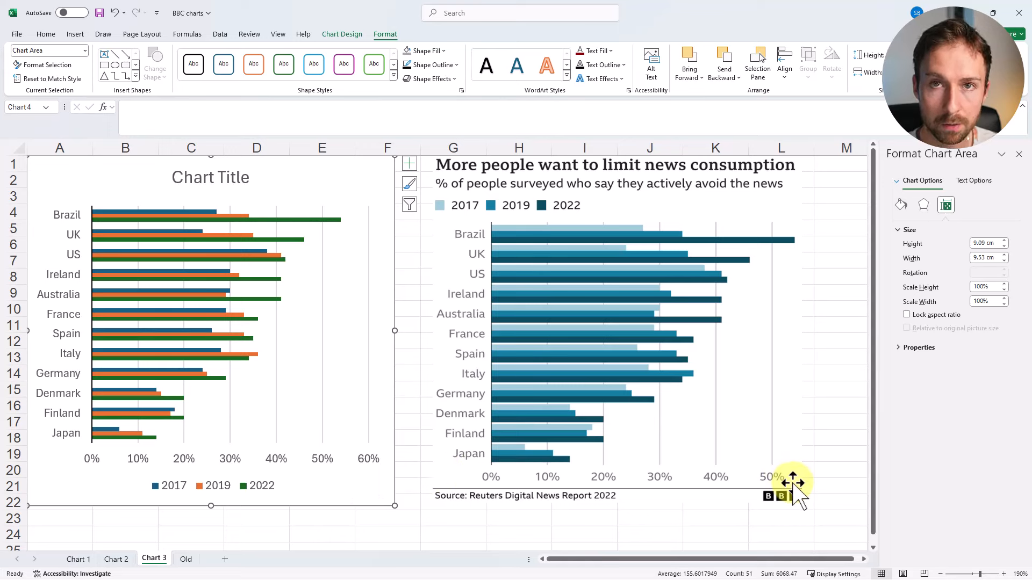
- Set the percentage axis bounds to a minimum of 0 and a maximum of 0.55
left_click(135, 460)
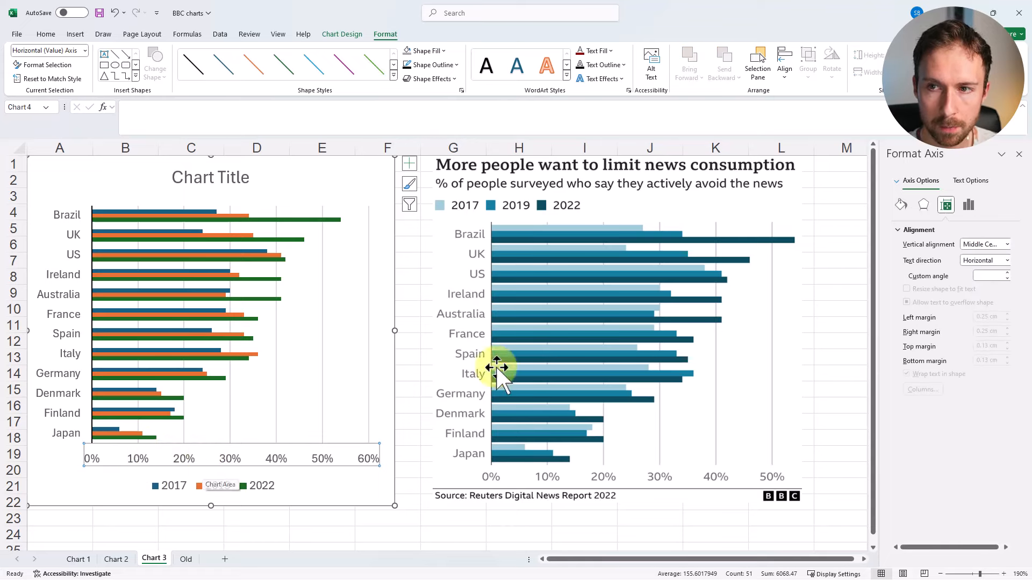
left_click(968, 204)
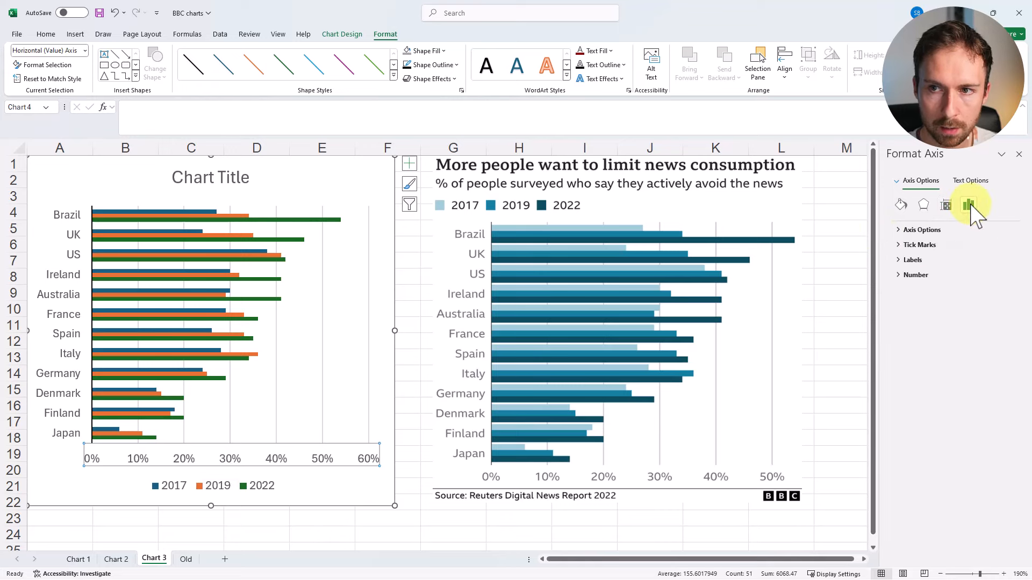
left_click(906, 231)
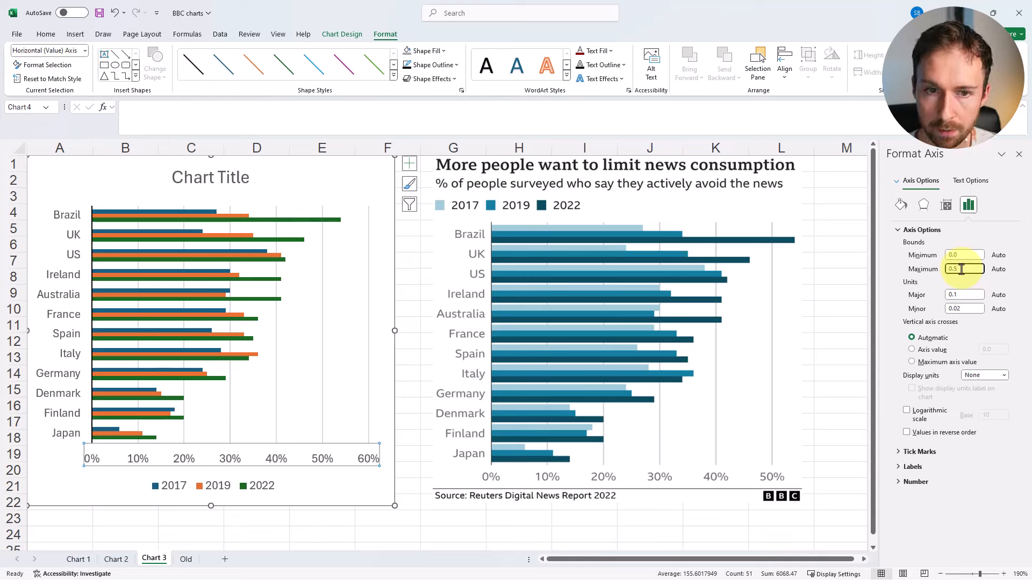
key("Return")
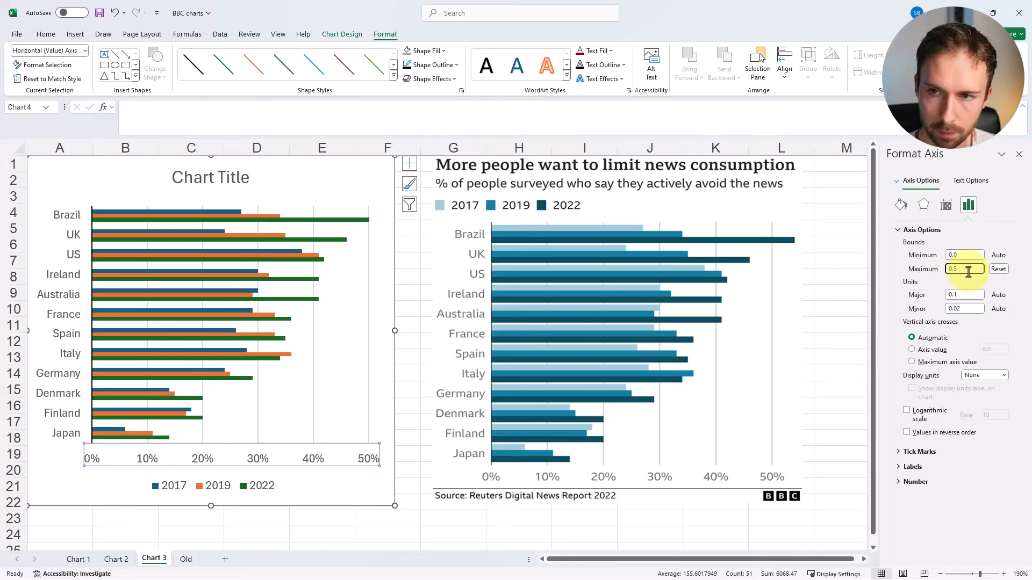
key("Return")
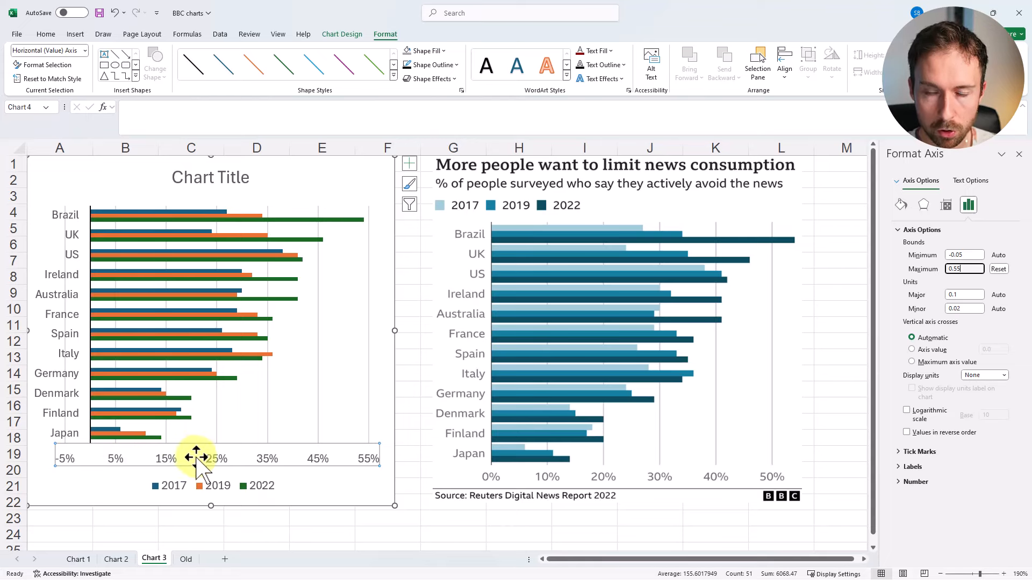
type("0")
left_click(970, 269)
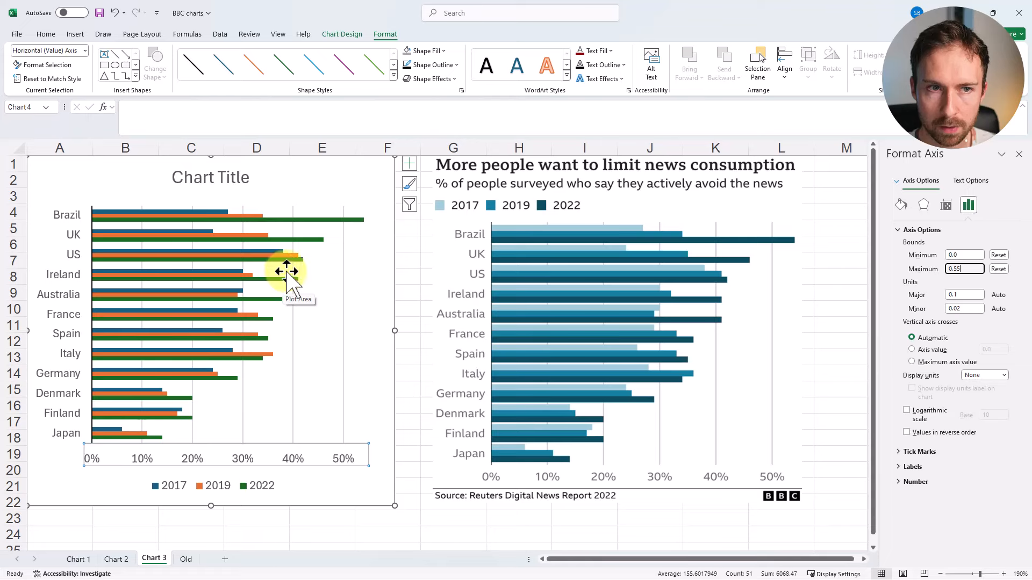
- Thicken the bars by reducing the data series gap width to 26%
left_click(205, 235)
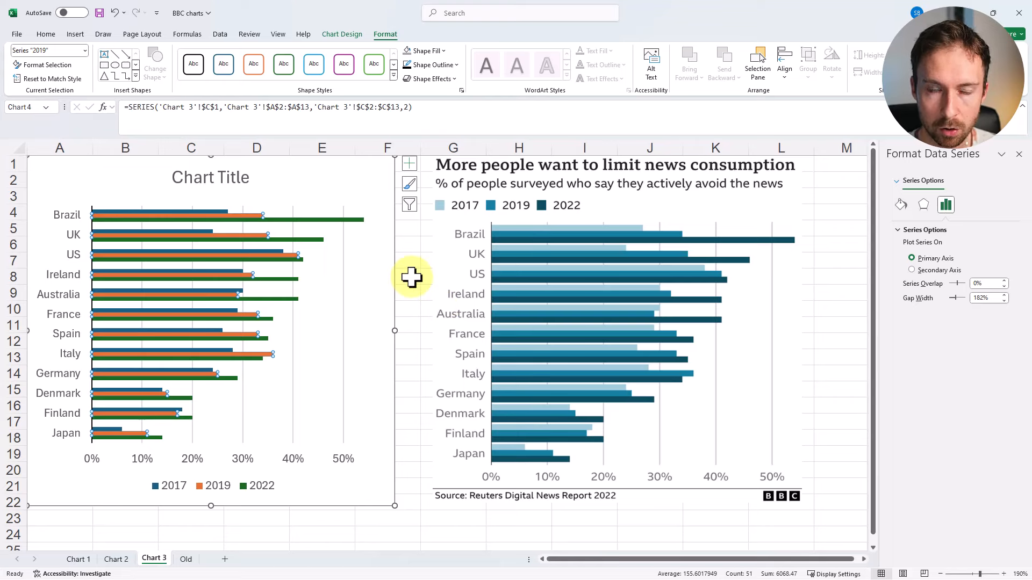
left_click(469, 271)
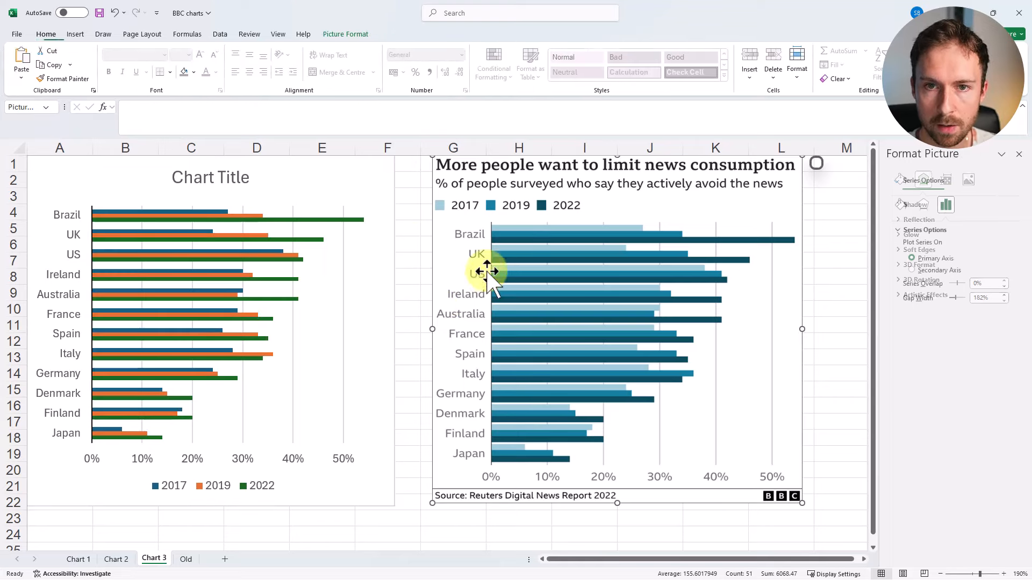
left_click(213, 214)
right_click(174, 220)
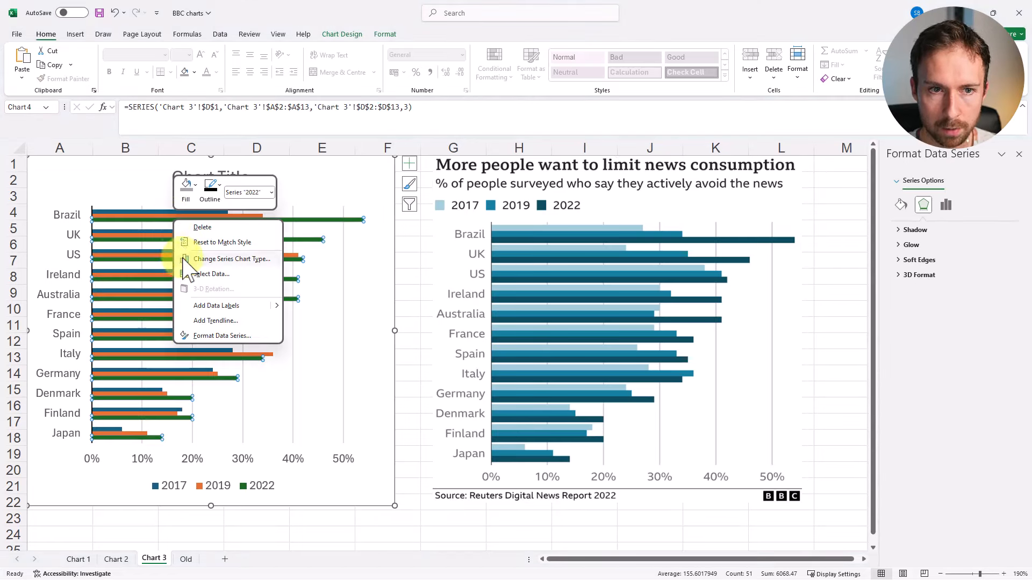
left_click(207, 334)
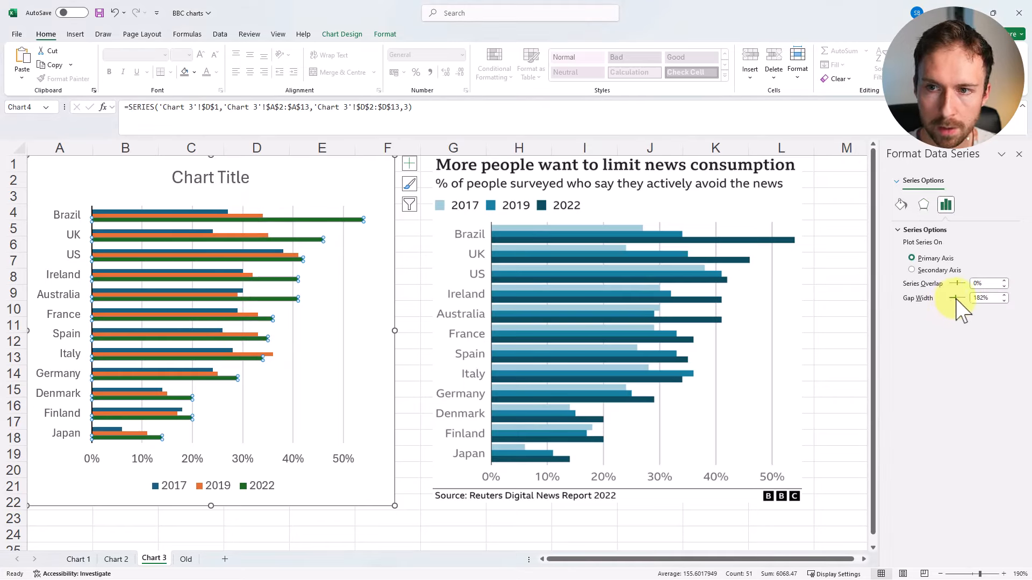
left_click_drag(954, 299, 953, 299)
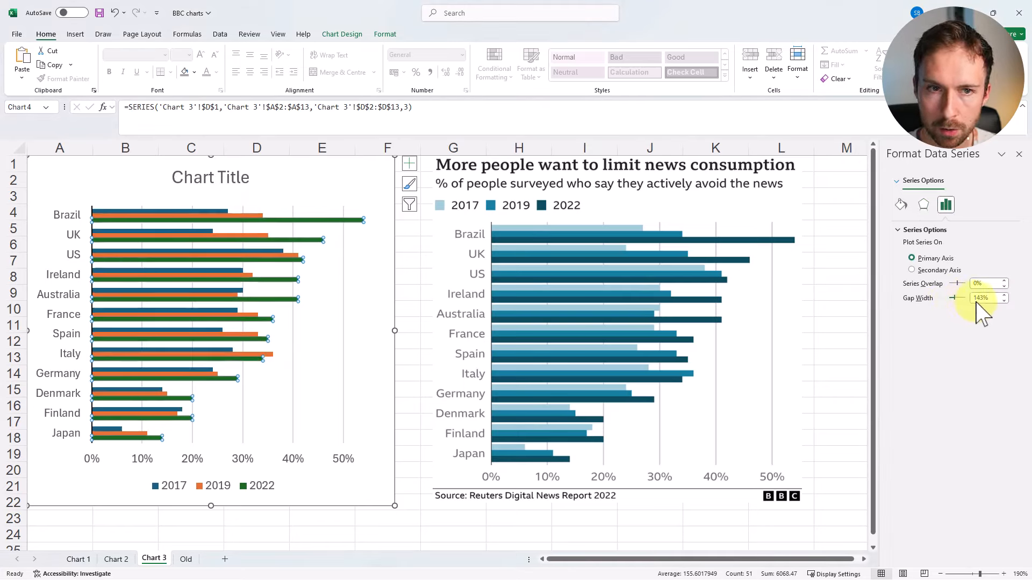
left_click(1004, 301)
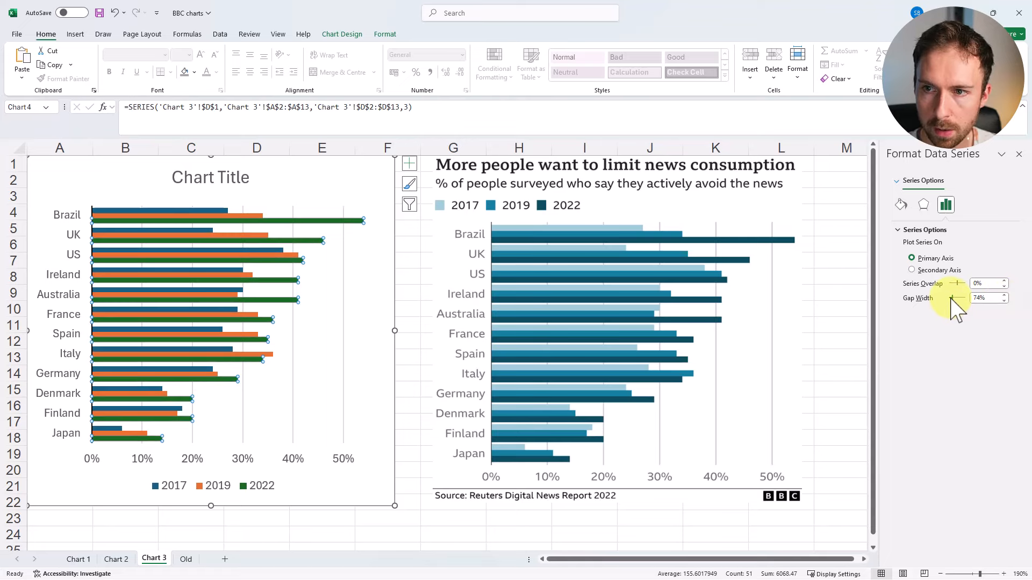
left_click_drag(950, 300, 951, 300)
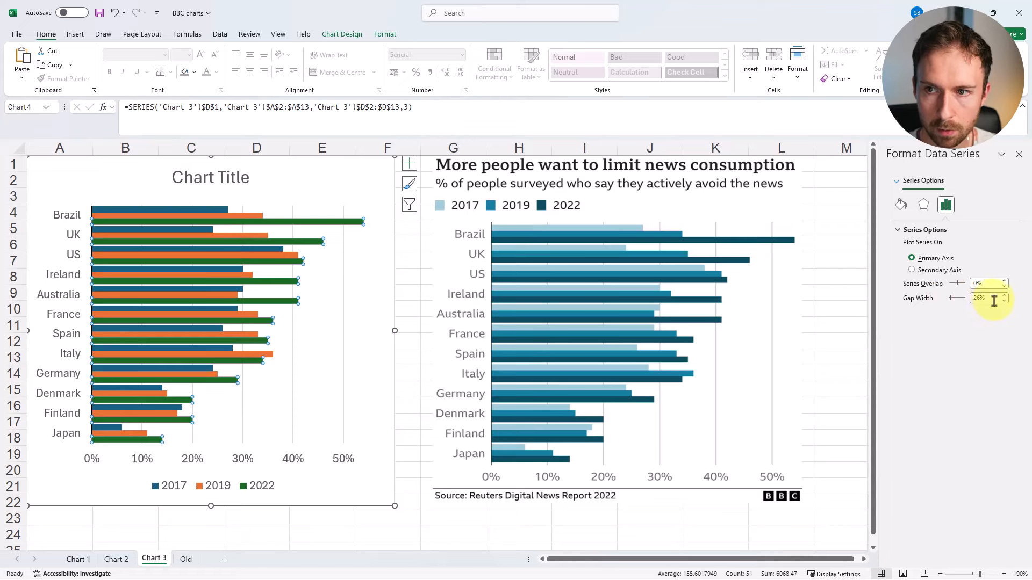
left_click(376, 313)
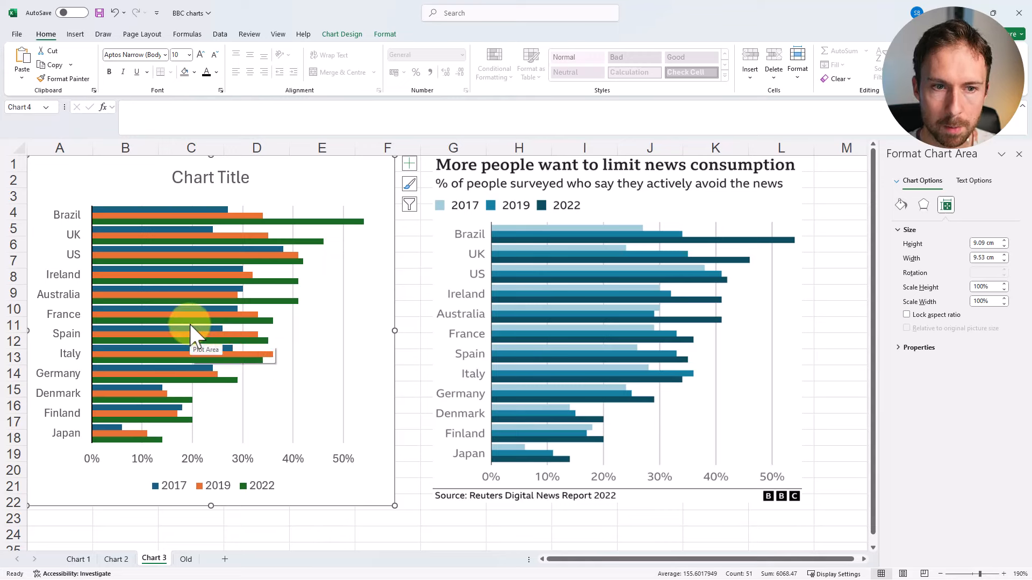
- Set the legend position to Top and move the legend to the chart's left edge beneath the title
left_click(197, 489)
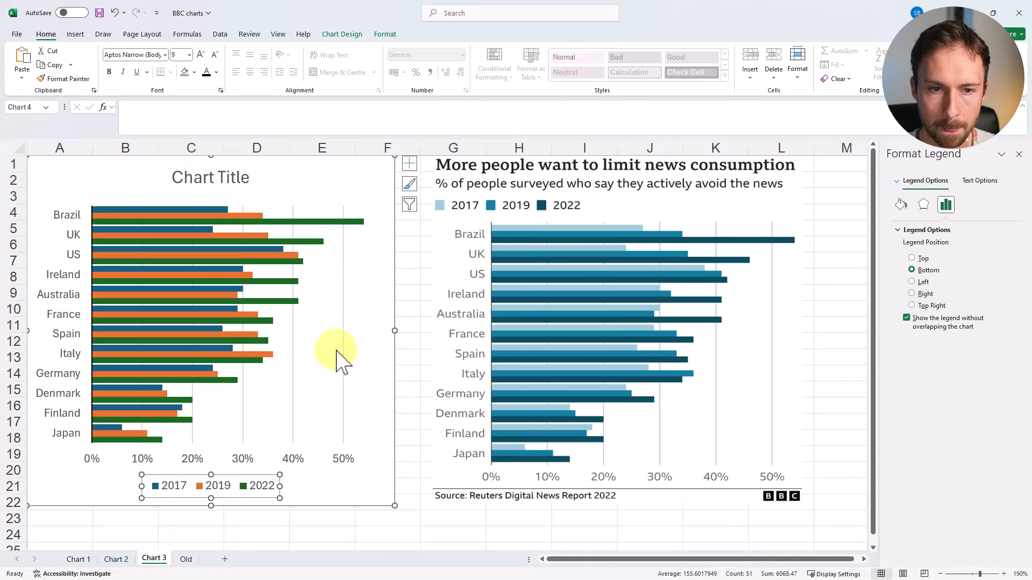
left_click(912, 258)
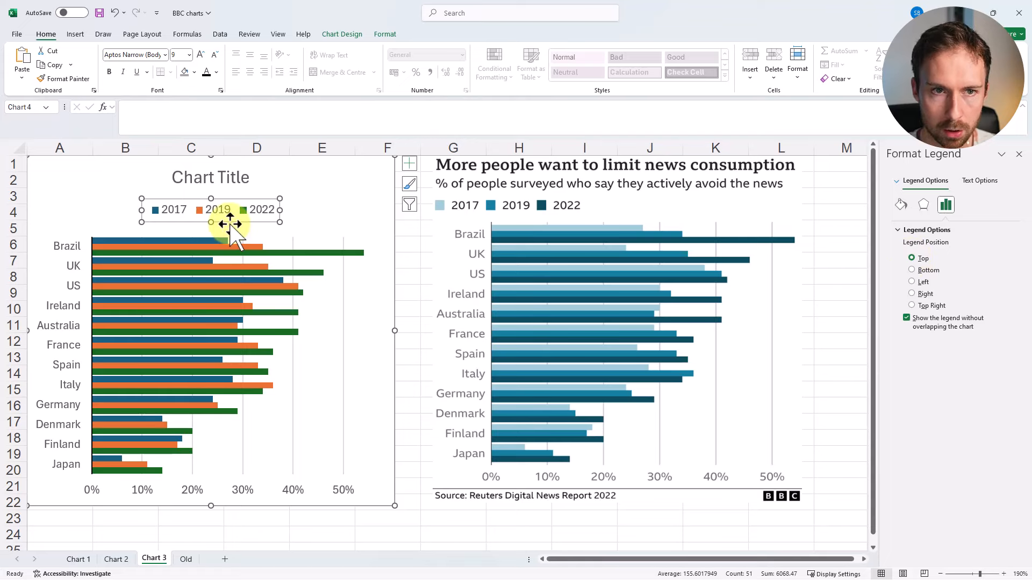
left_click_drag(231, 222, 119, 225)
left_click(257, 228)
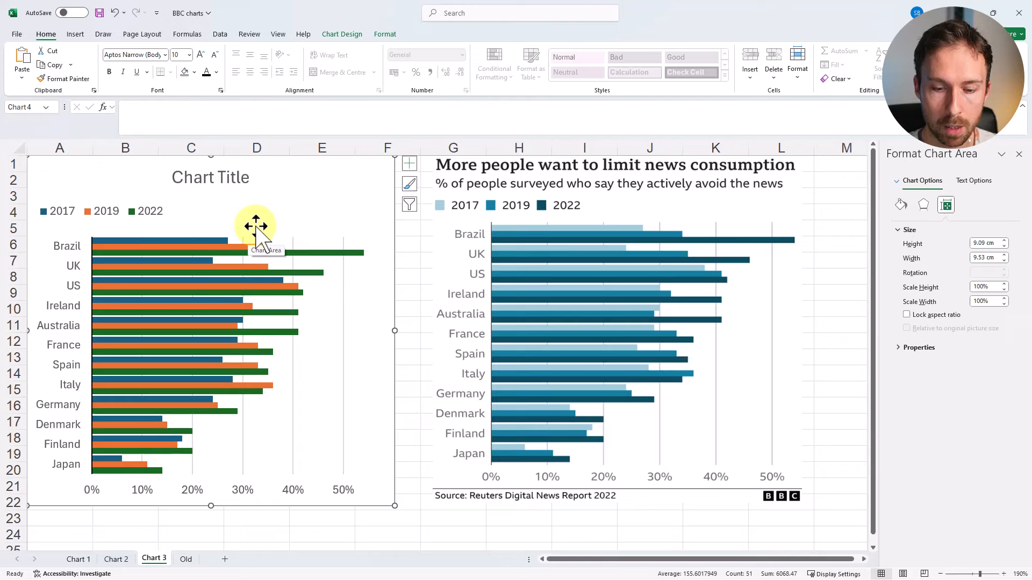
- Compare the chart's title with the heading of the BBC reference picture
left_click(221, 182)
left_click(500, 161)
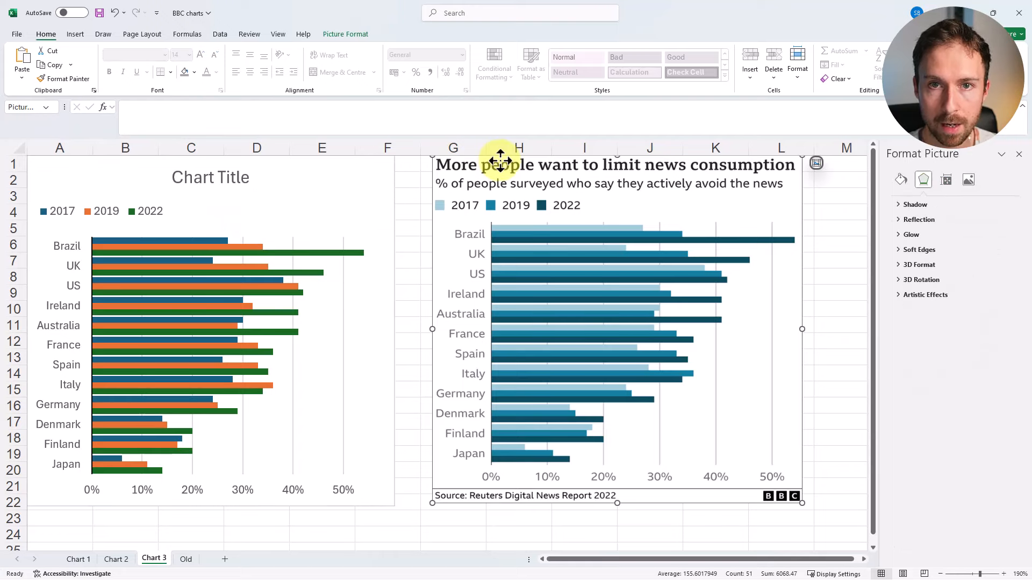